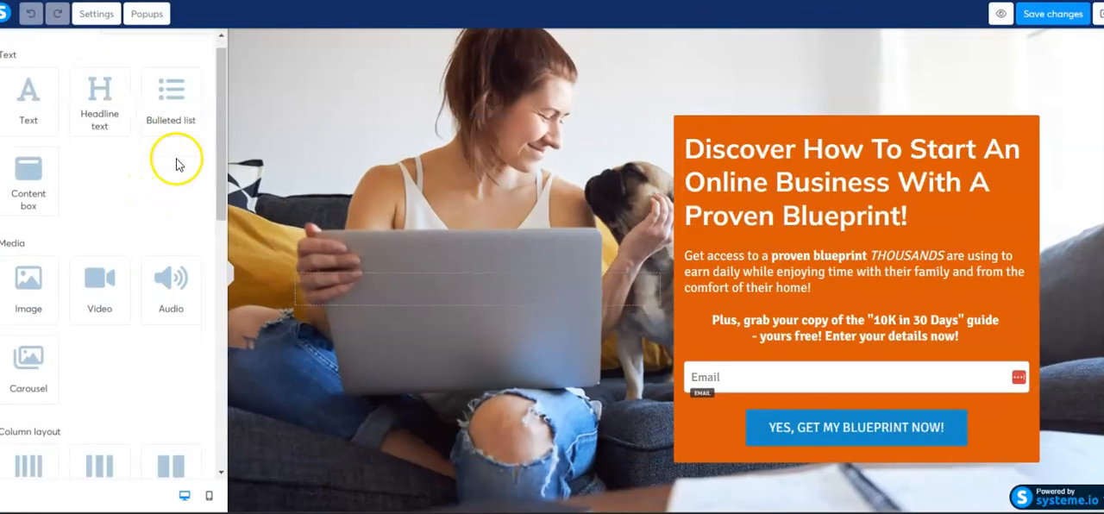
Turn off the affiliate badge in the page settings and switch it back on
scroll(176, 164, "down", 8)
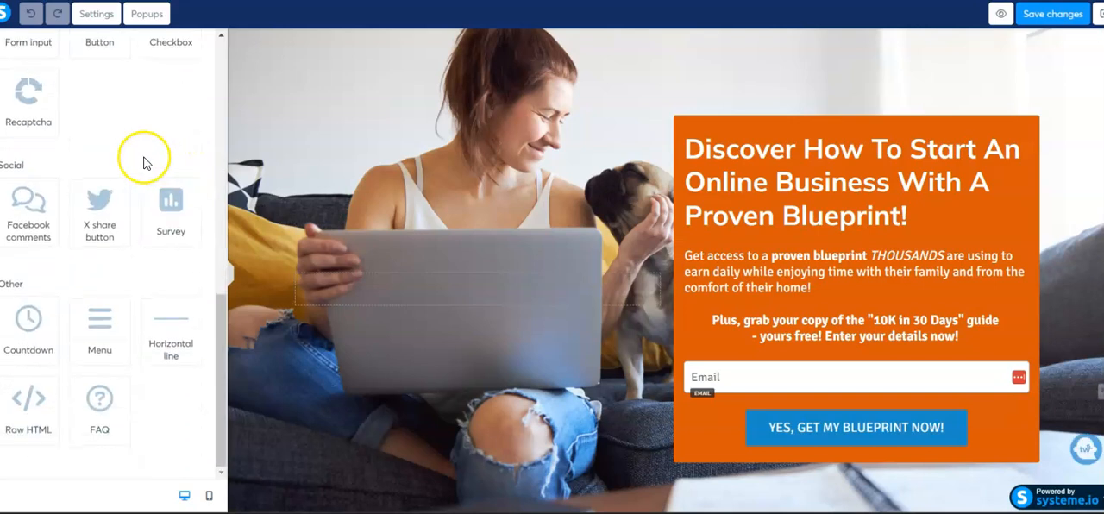
left_click(97, 13)
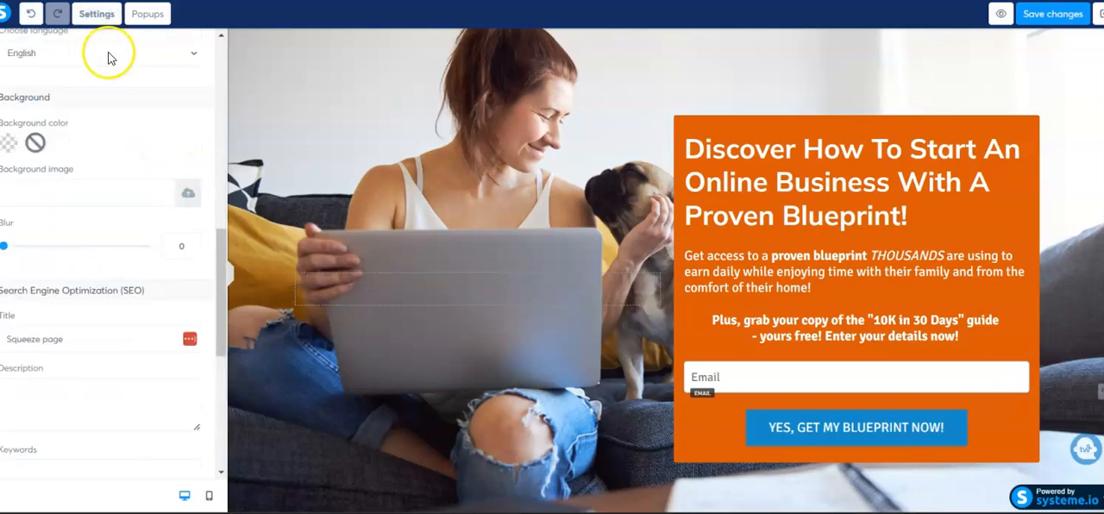
scroll(134, 131, "down", 5)
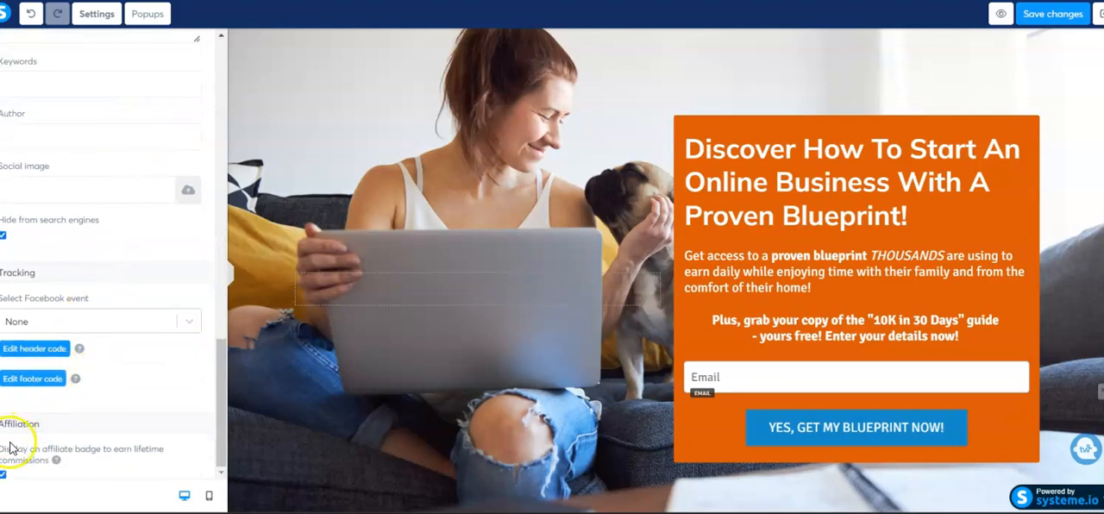
left_click(3, 475)
left_click(3, 475)
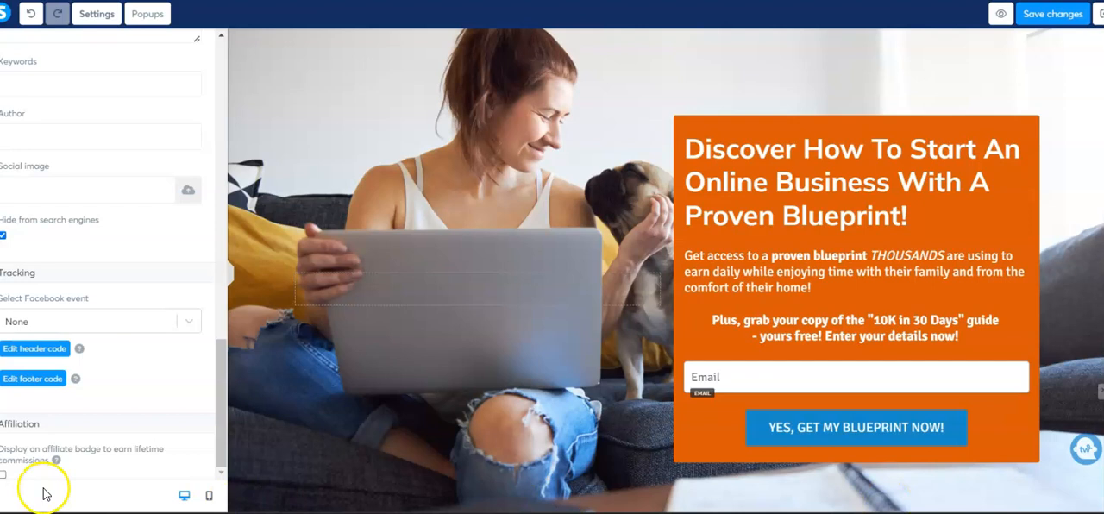
left_click(3, 475)
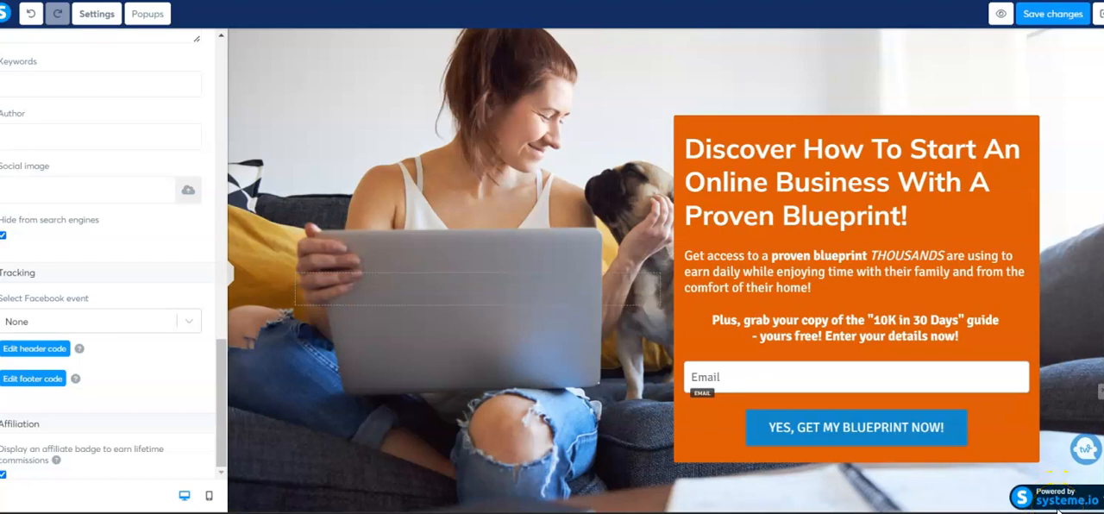
Locate the Systeme.io badge on the page, then toggle its affiliation setting off and on again
left_click(1070, 505)
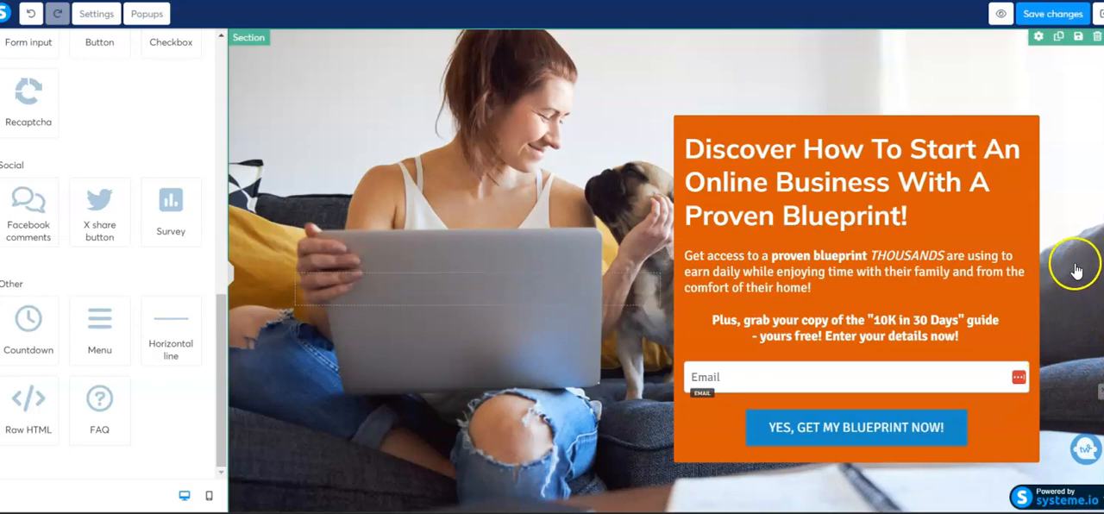
left_click(101, 24)
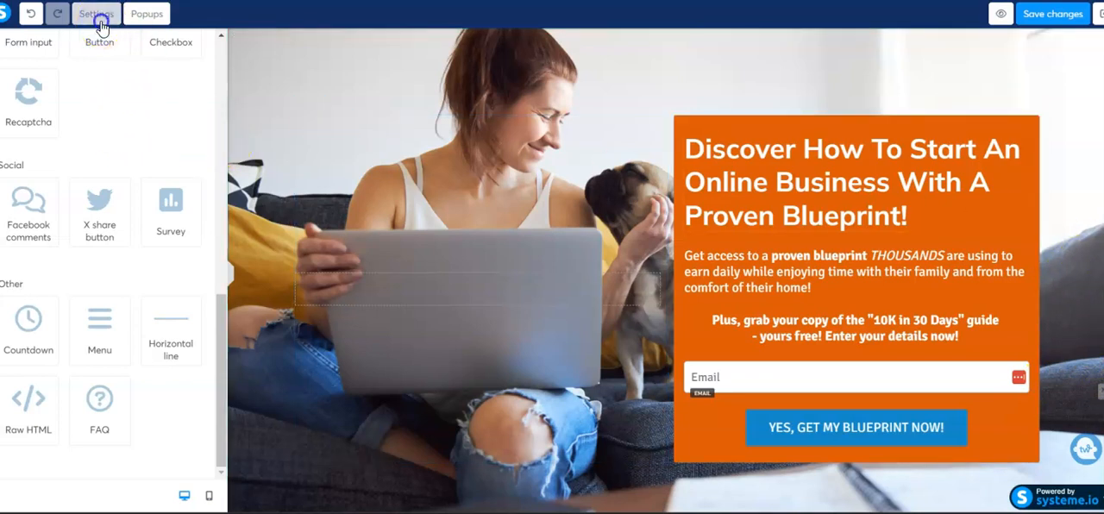
scroll(84, 310, "down", 8)
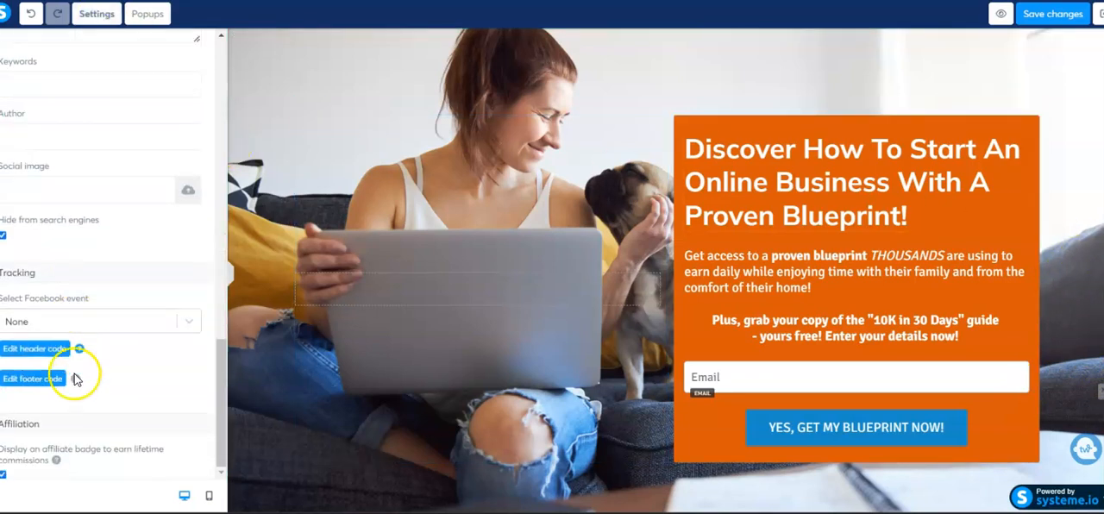
left_click(4, 475)
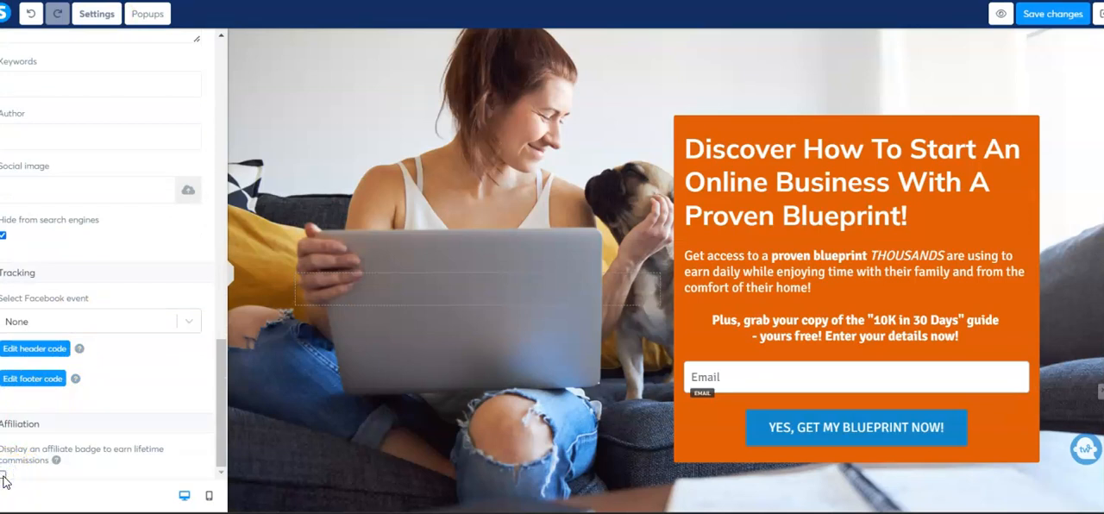
left_click(4, 475)
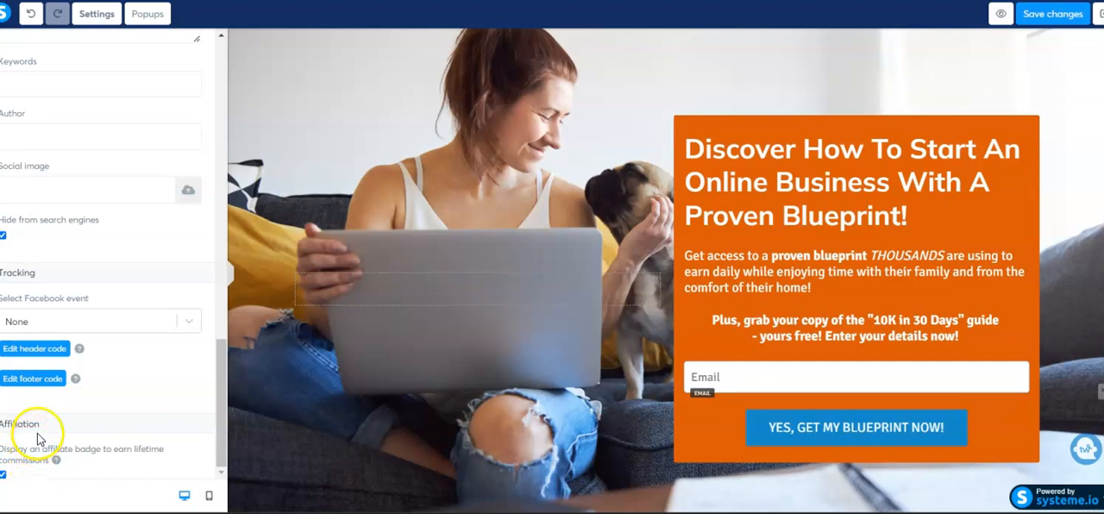
Review the page settings for typography, language and background, and read through the SEO title and description
scroll(158, 240, "up", 15)
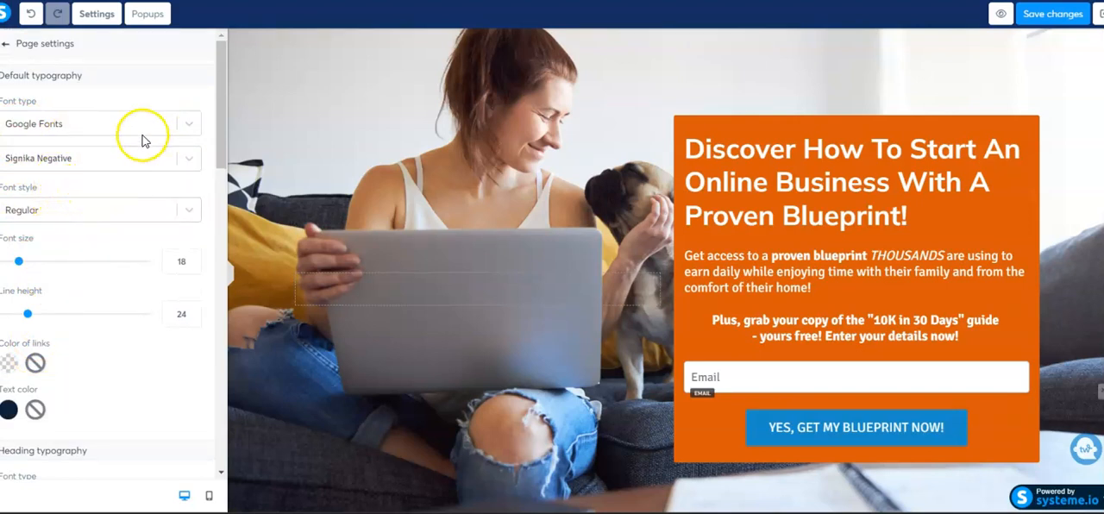
scroll(120, 165, "down", 5)
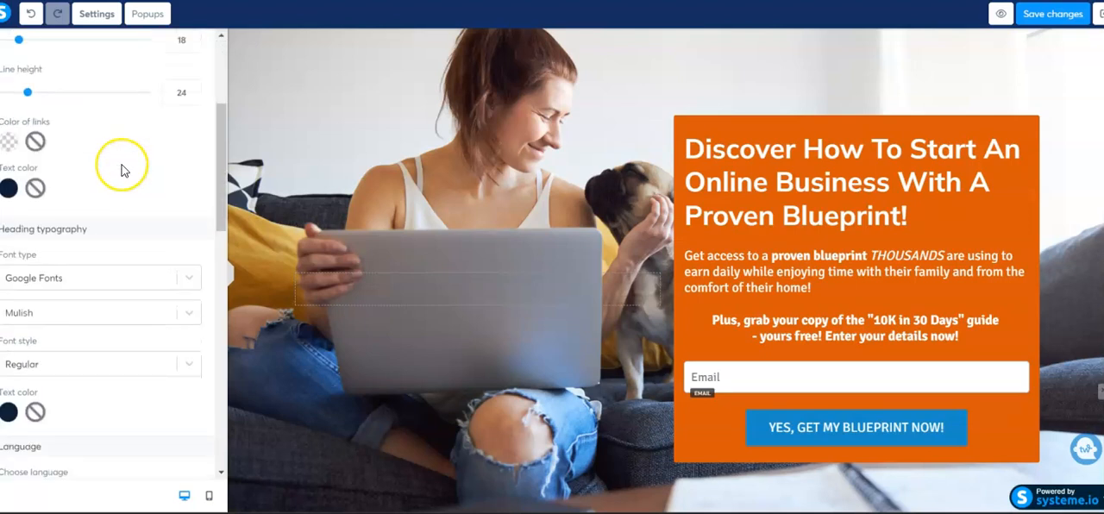
scroll(122, 170, "down", 7)
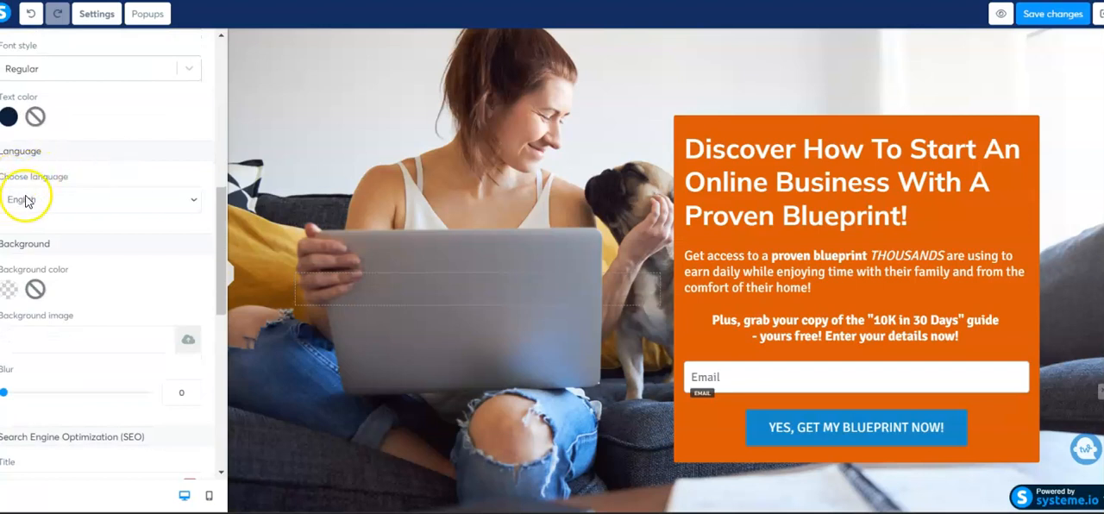
scroll(151, 194, "down", 3)
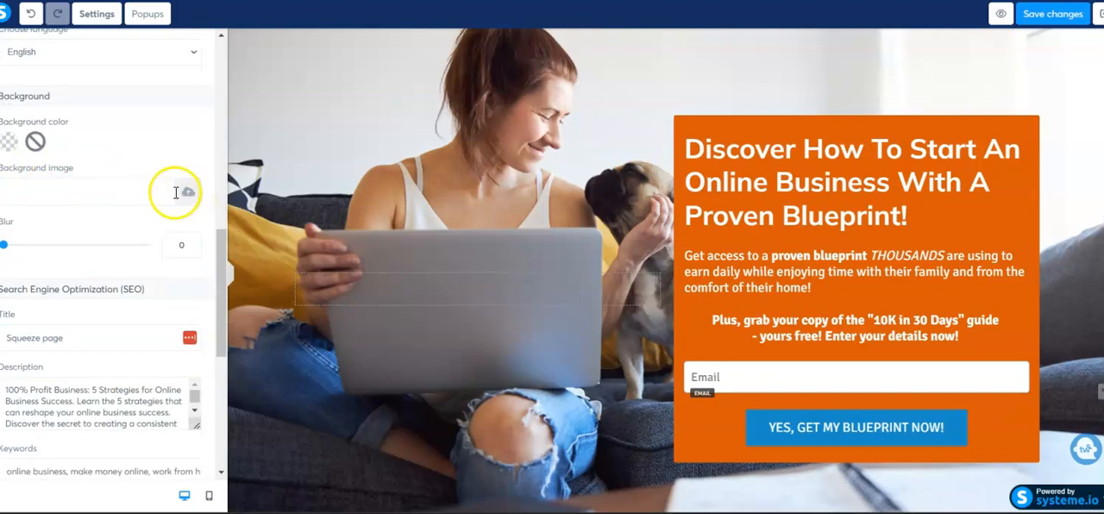
scroll(172, 190, "down", 3)
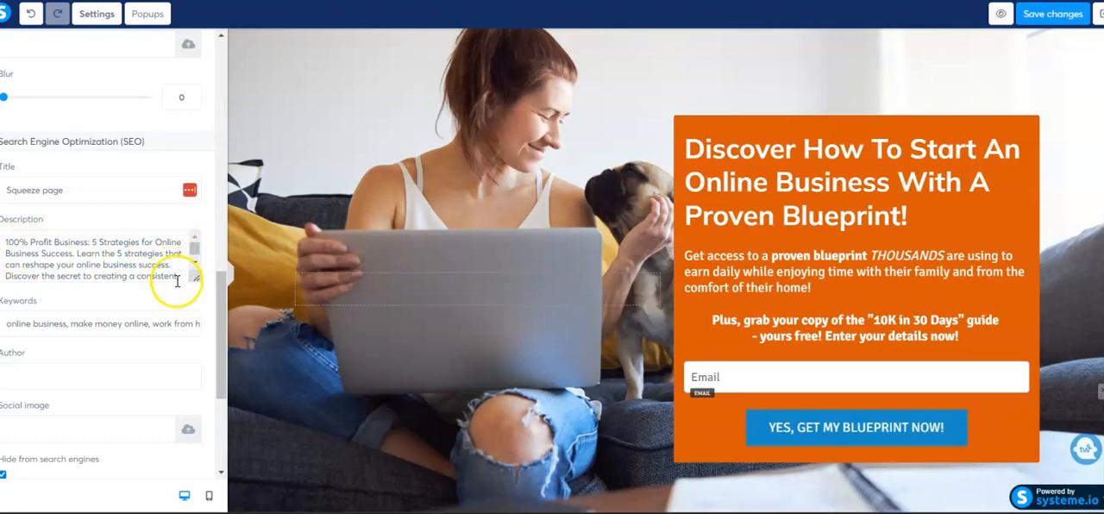
scroll(192, 266, "down", 1)
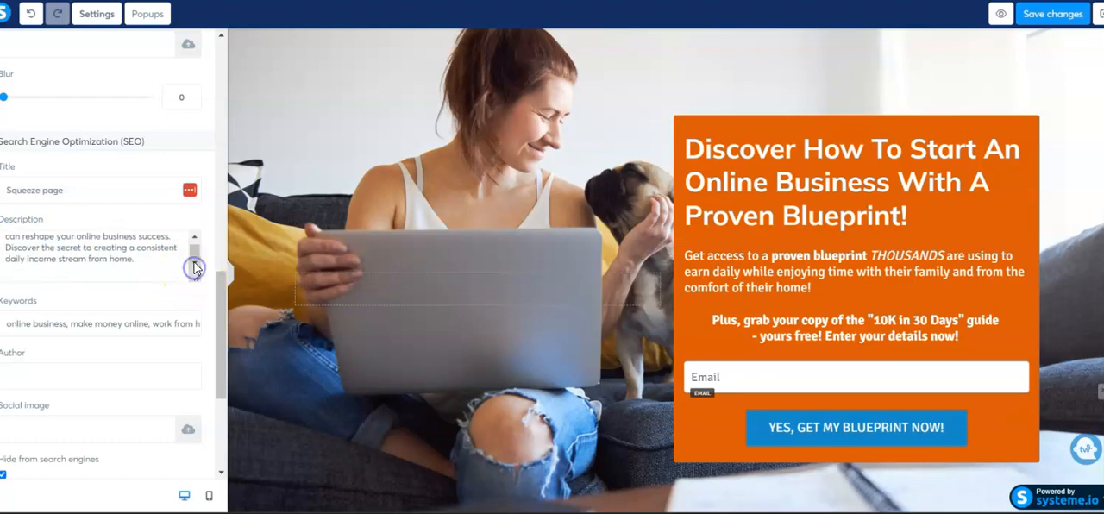
scroll(194, 241, "up", 1)
left_click(31, 249)
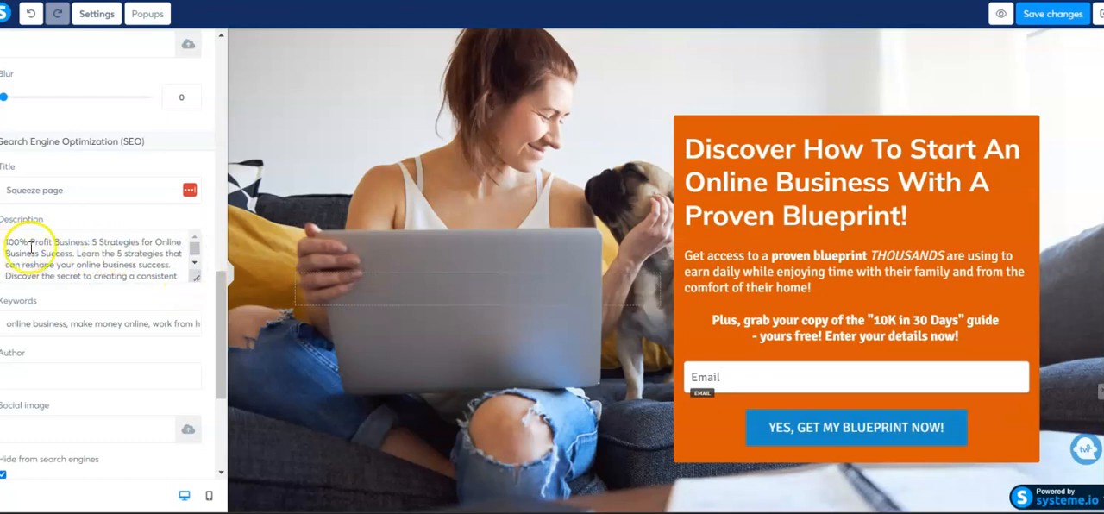
left_click(100, 250)
left_click(32, 245)
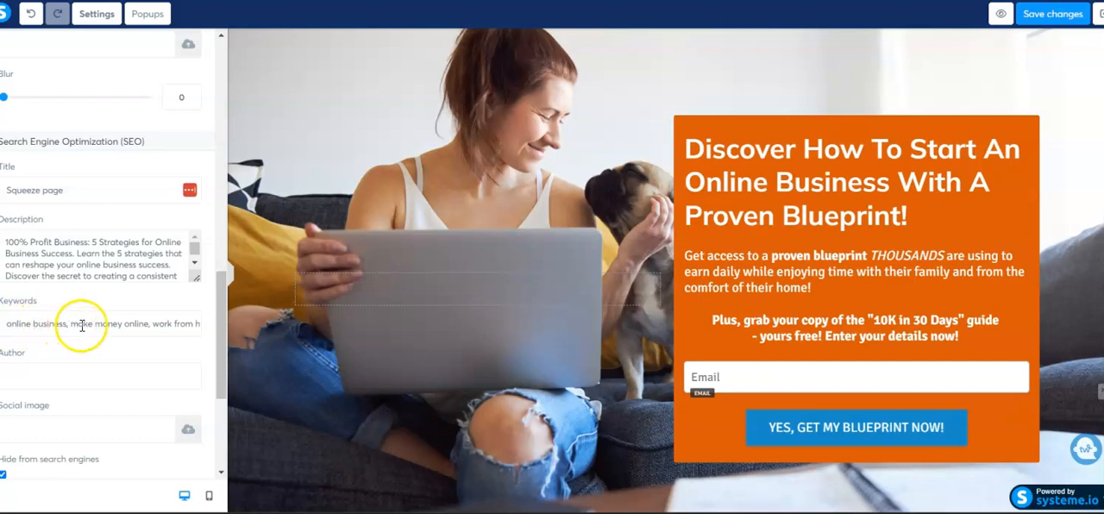
Complete the SEO keywords with "work from home jobs, earn money online, beginner friendly online buiness"
left_click(156, 325)
type("work from home jobs, earn money online, beg")
type("inner friendly online buiness.")
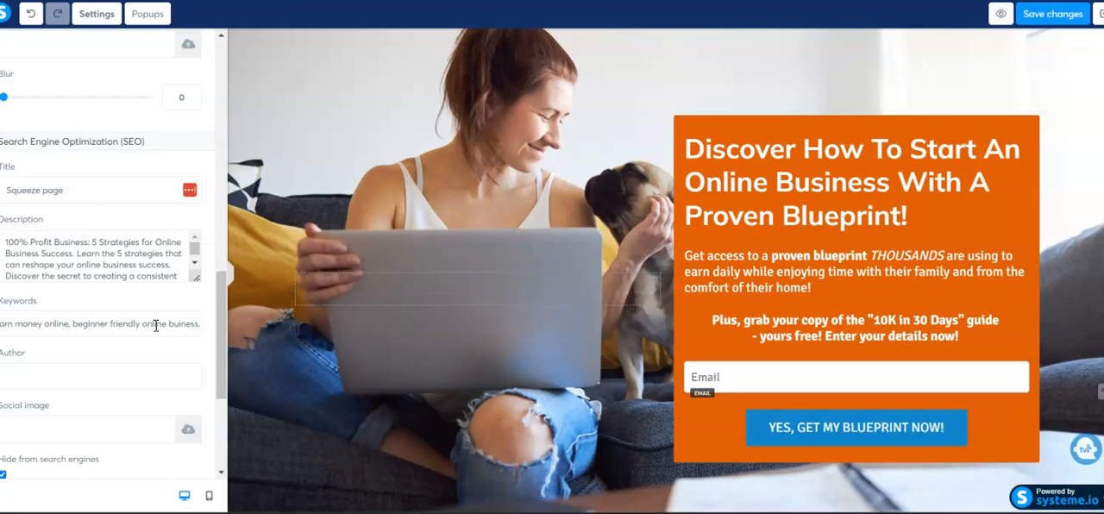
Set the page's social image to family-1111818_1280.jpg from the previously uploaded files
left_click(188, 431)
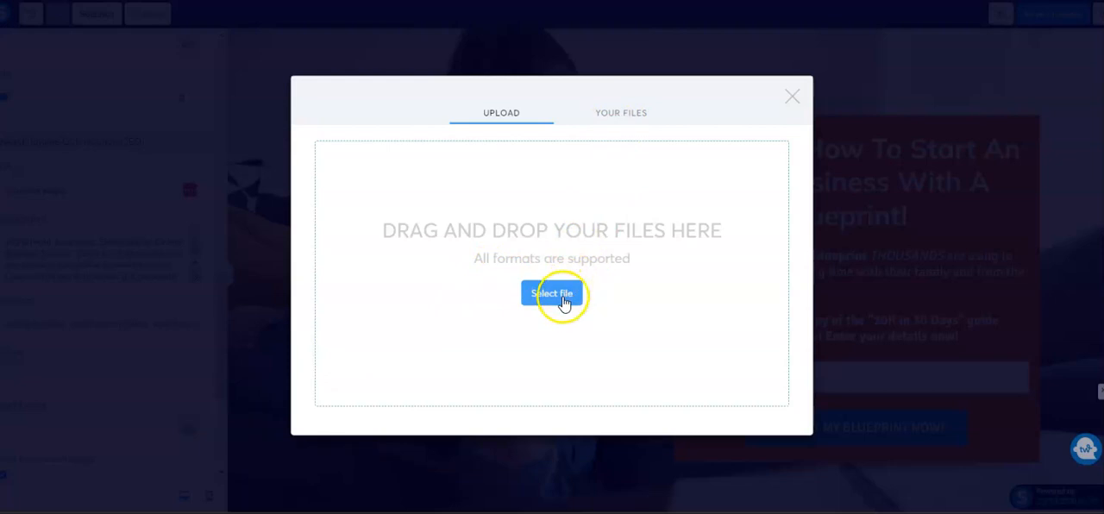
left_click(614, 117)
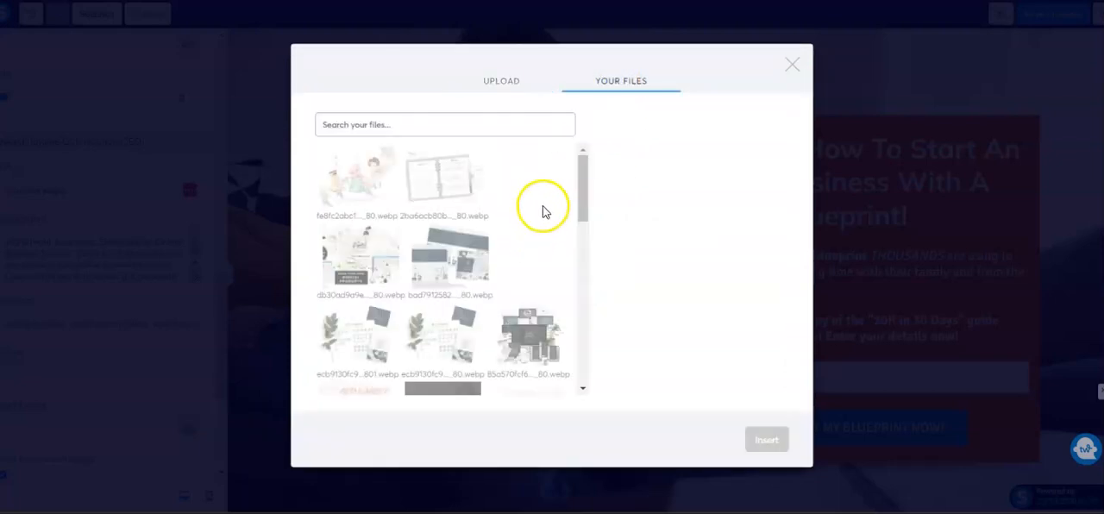
scroll(542, 212, "down", 10)
scroll(542, 214, "down", 6)
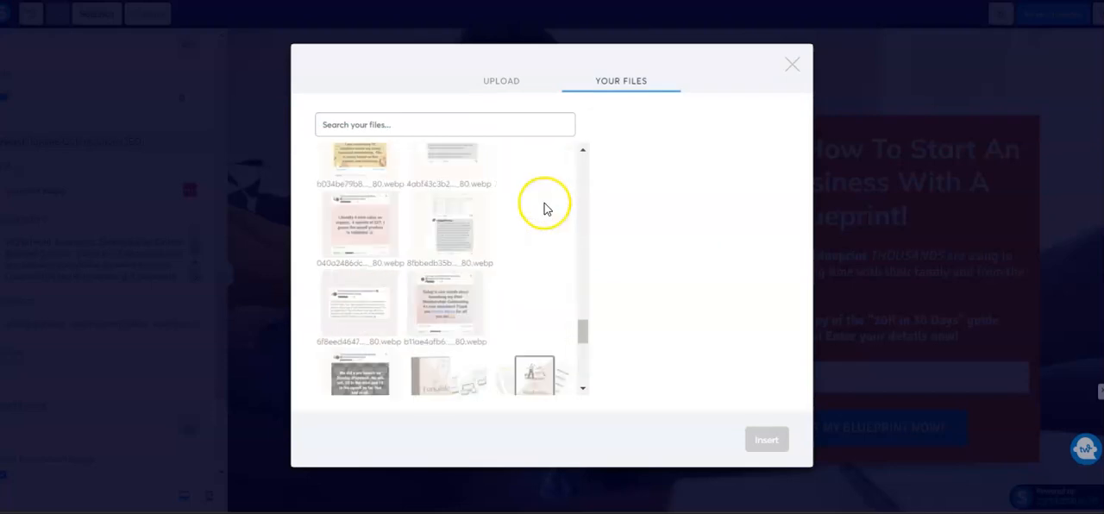
scroll(547, 207, "down", 3)
scroll(547, 207, "up", 3)
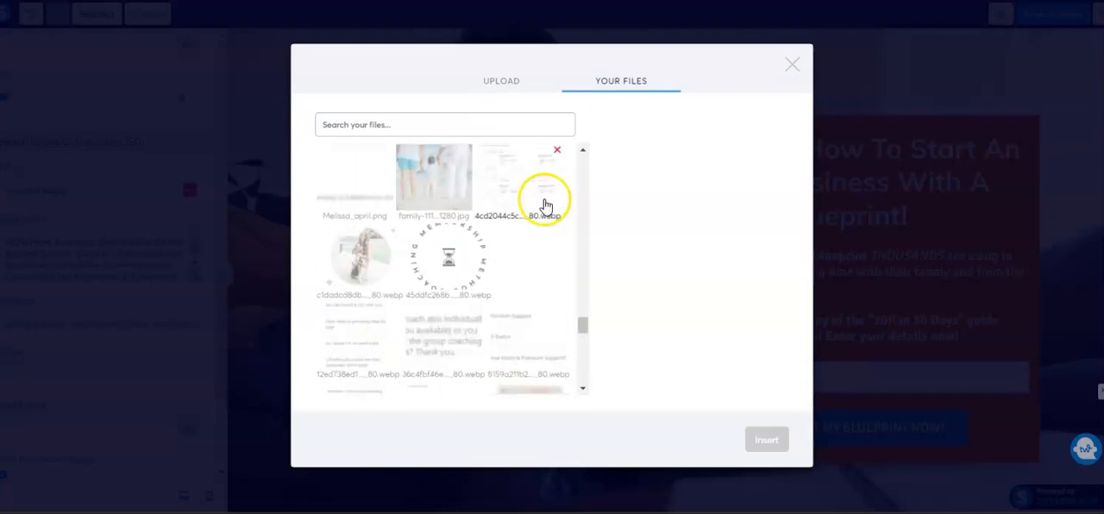
left_click(433, 198)
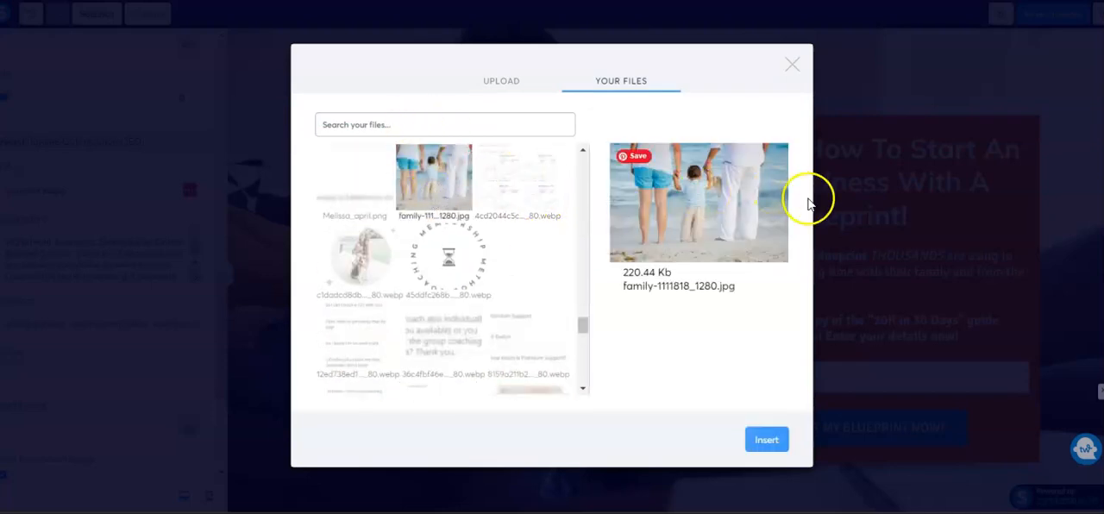
left_click(762, 444)
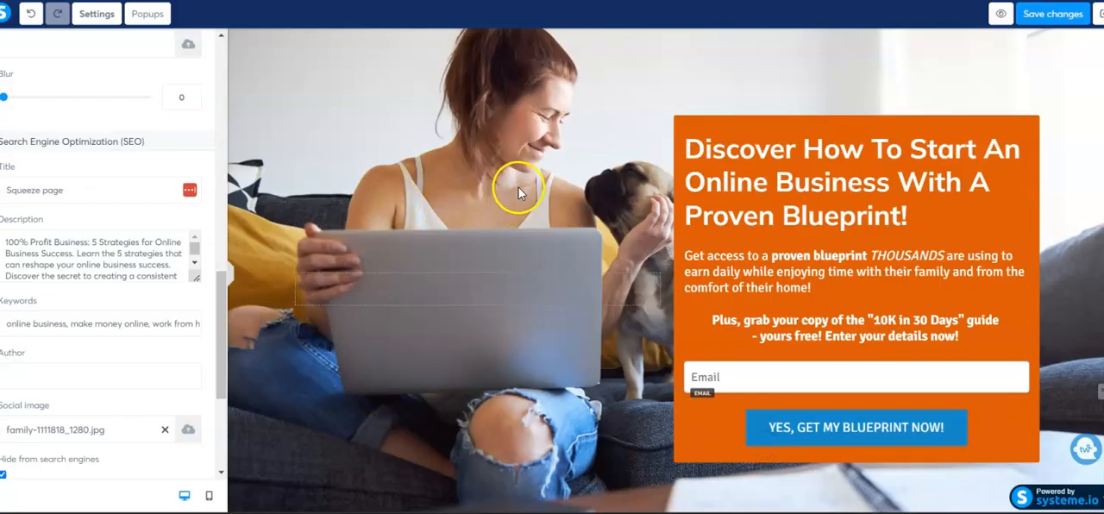
Reinsert the family beach photo as the social image from the uploaded files
left_click(188, 430)
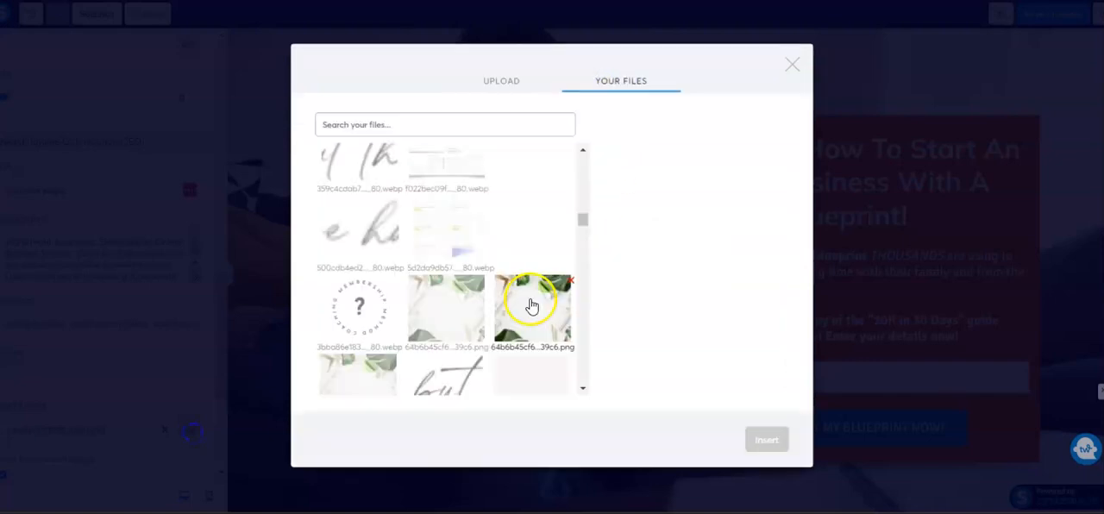
scroll(529, 305, "down", 5)
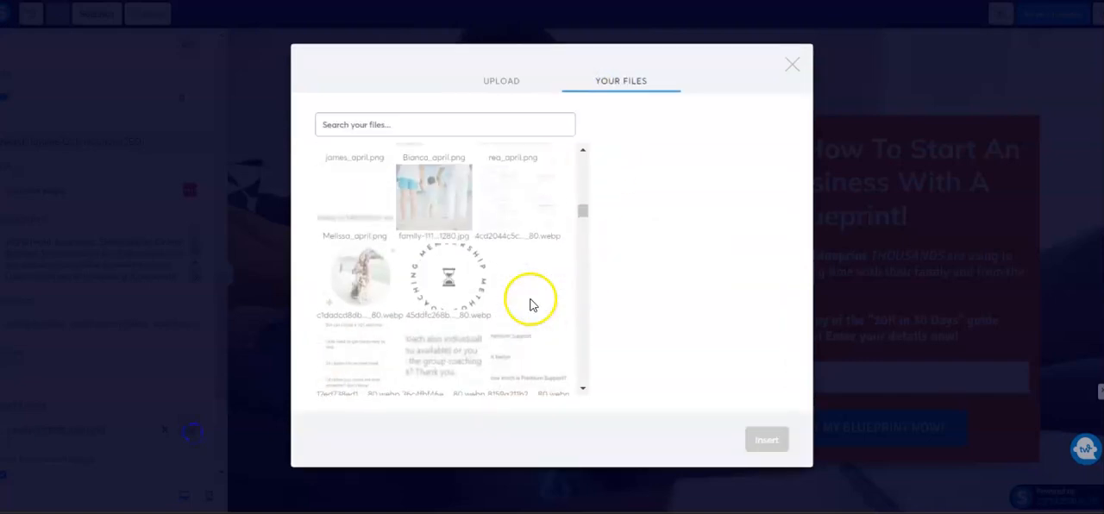
left_click(438, 203)
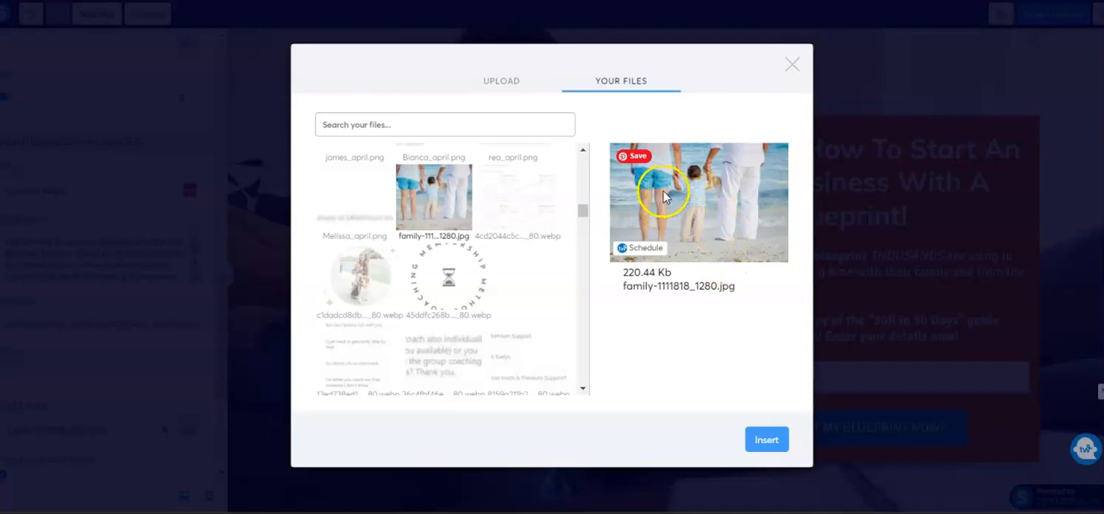
left_click(764, 441)
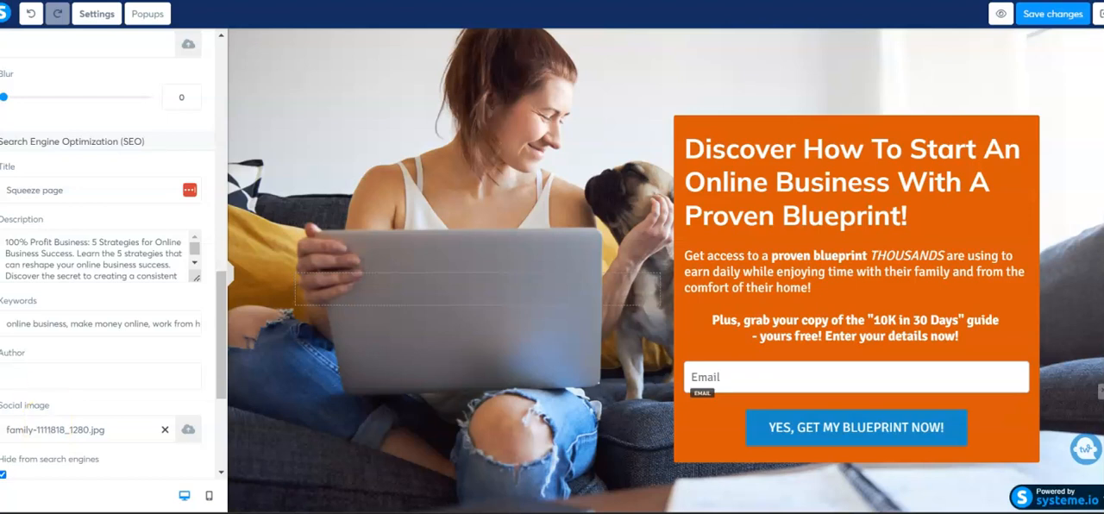
Select the page section behind the opt-in box and bring up its background image settings
left_click(268, 345)
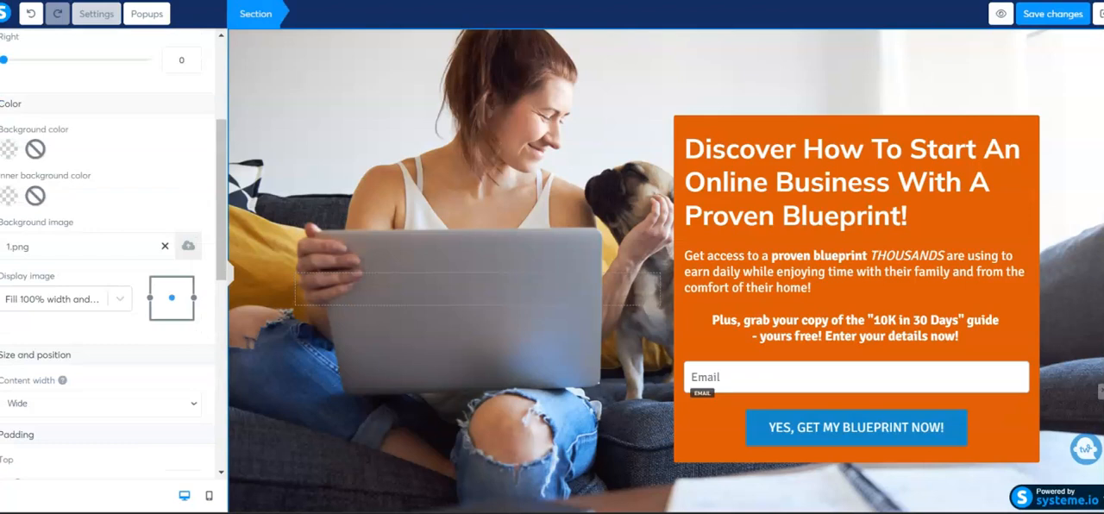
left_click(345, 69)
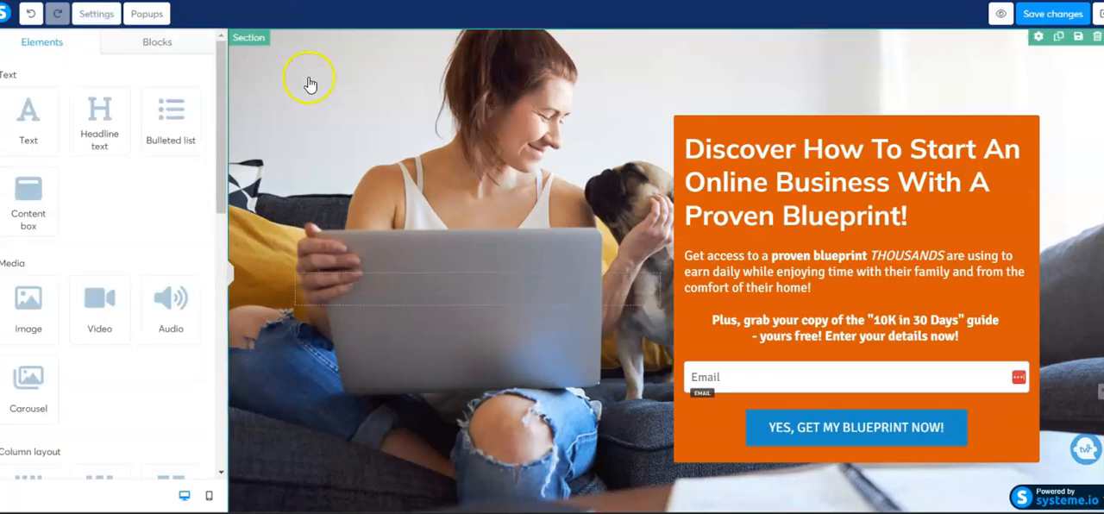
left_click(310, 83)
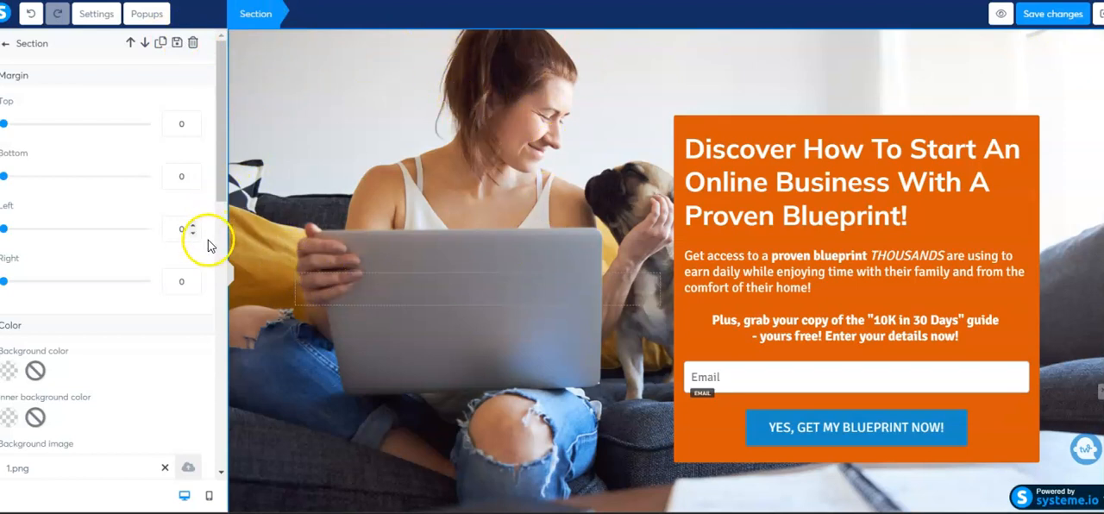
scroll(181, 216, "down", 5)
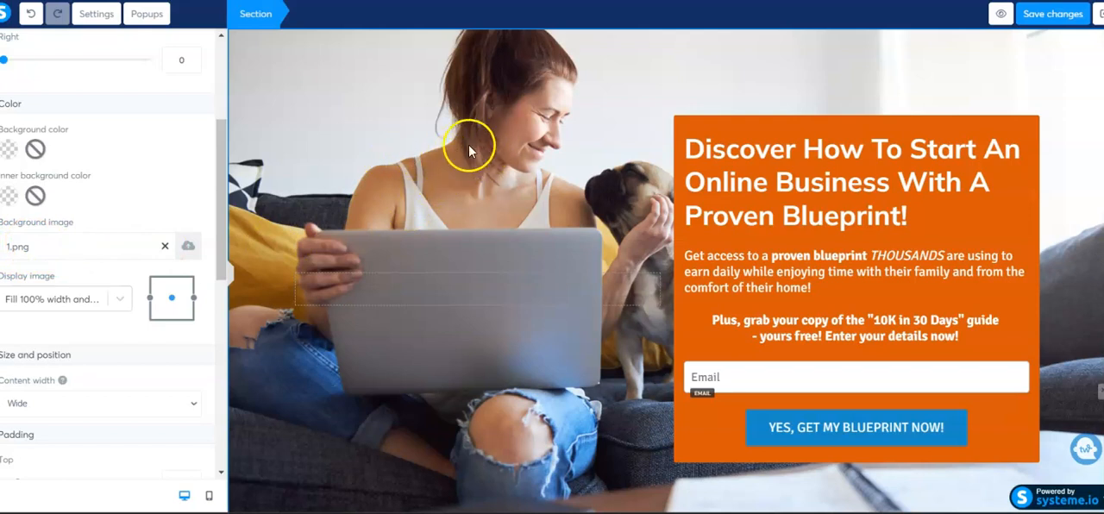
Replace the section's background image with the previously uploaded photo of hands typing on a white laptop
left_click(192, 248)
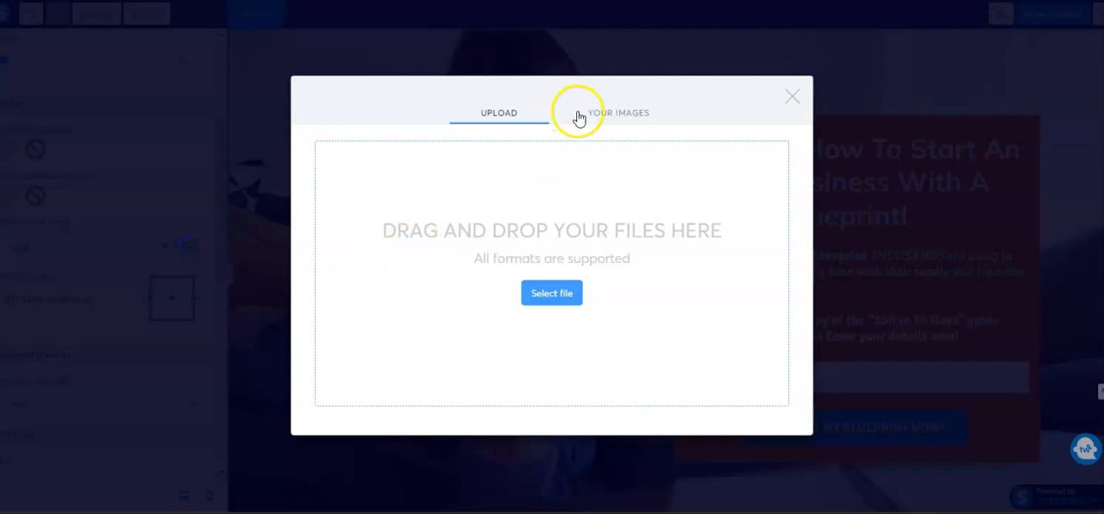
left_click(630, 113)
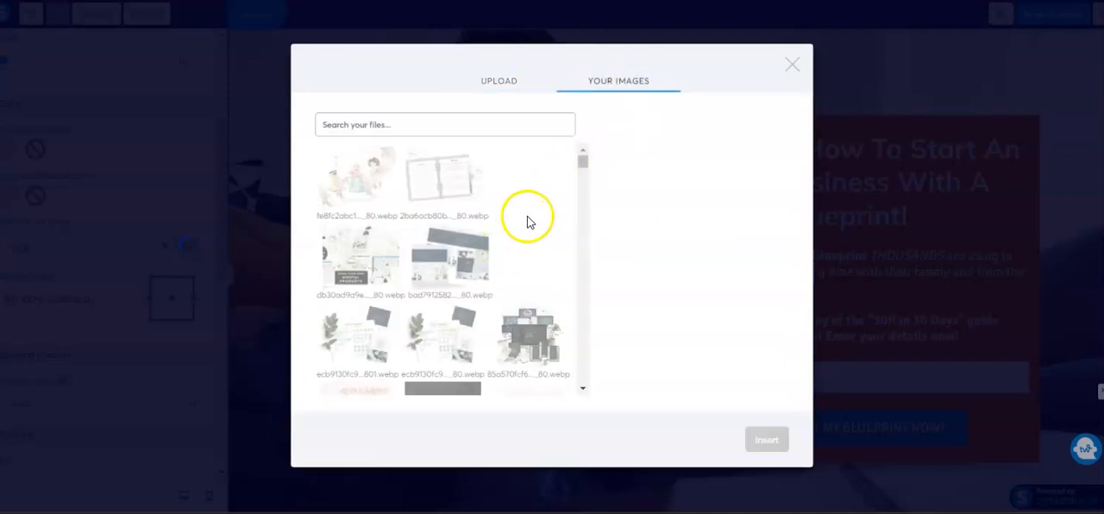
scroll(526, 219, "down", 3)
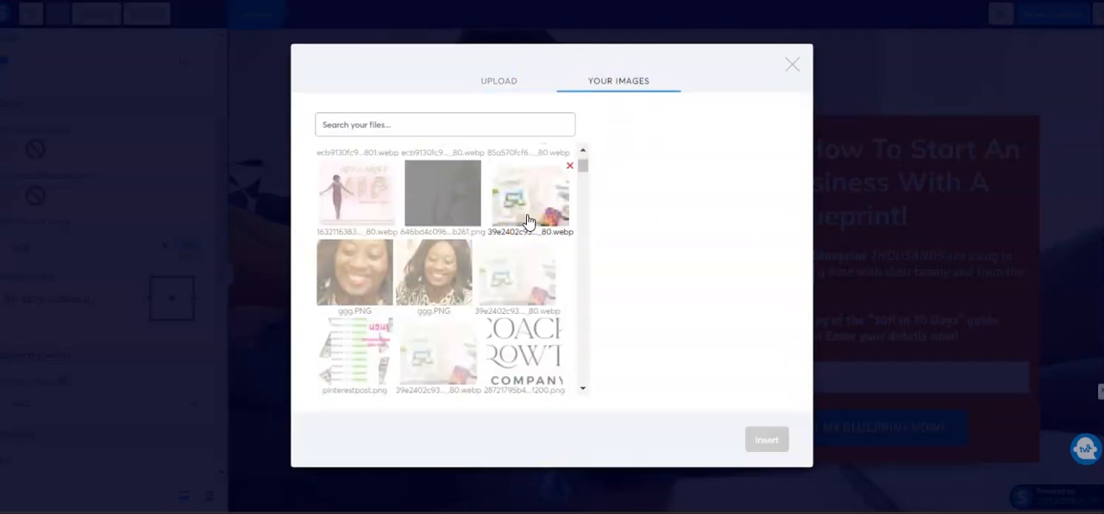
scroll(527, 222, "down", 6)
scroll(528, 226, "down", 8)
scroll(529, 226, "down", 8)
scroll(528, 226, "down", 8)
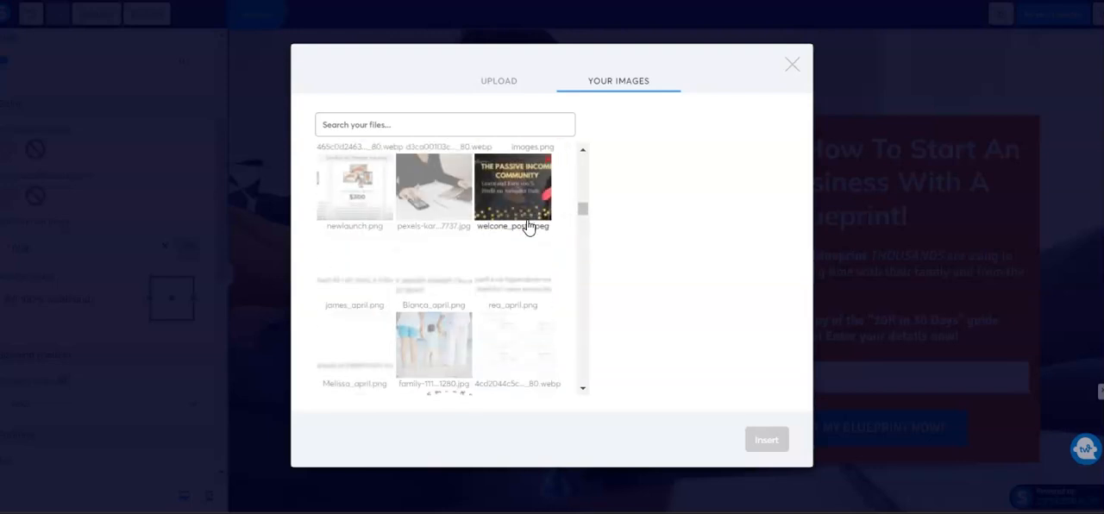
scroll(528, 226, "down", 2)
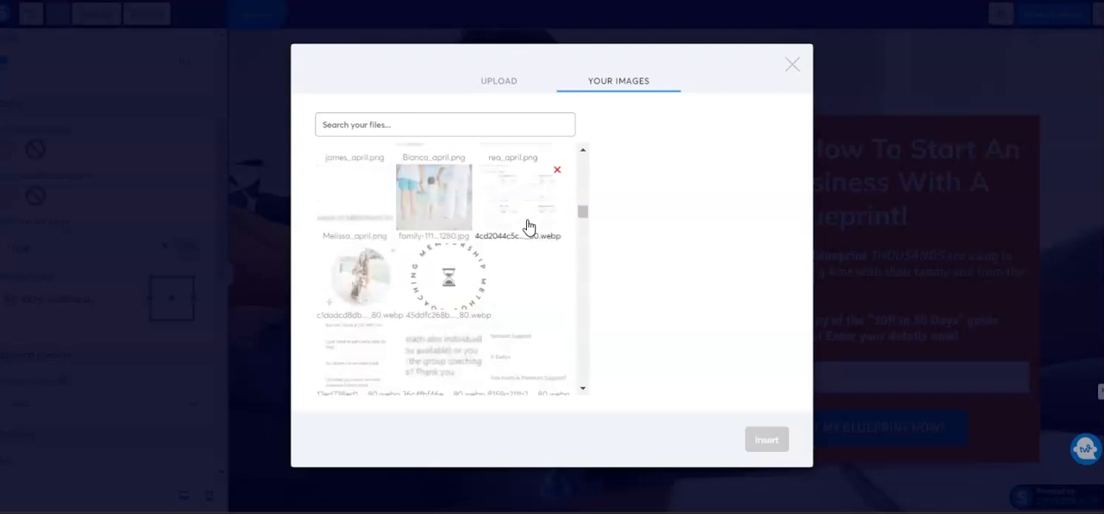
scroll(528, 226, "down", 8)
scroll(529, 226, "down", 5)
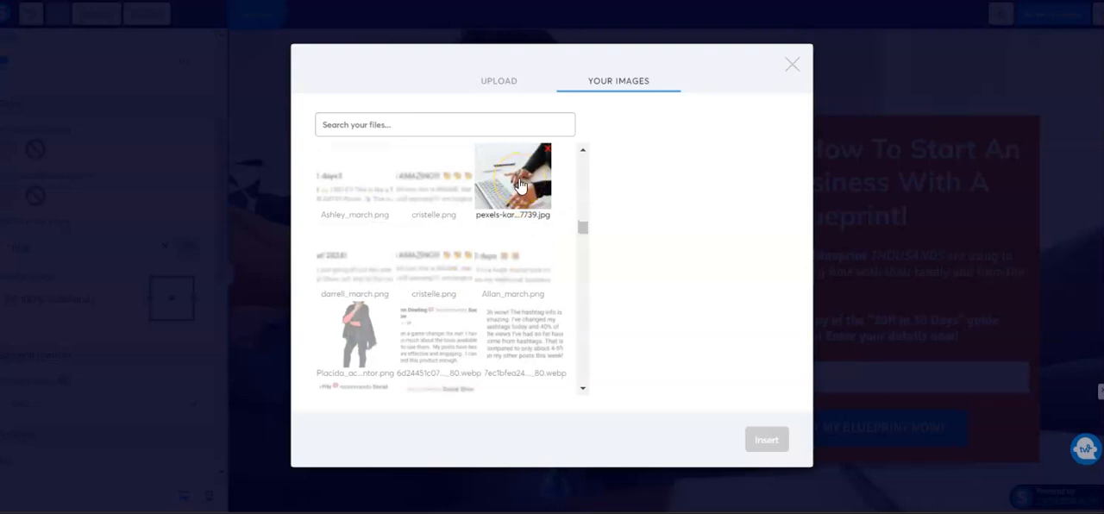
left_click(520, 184)
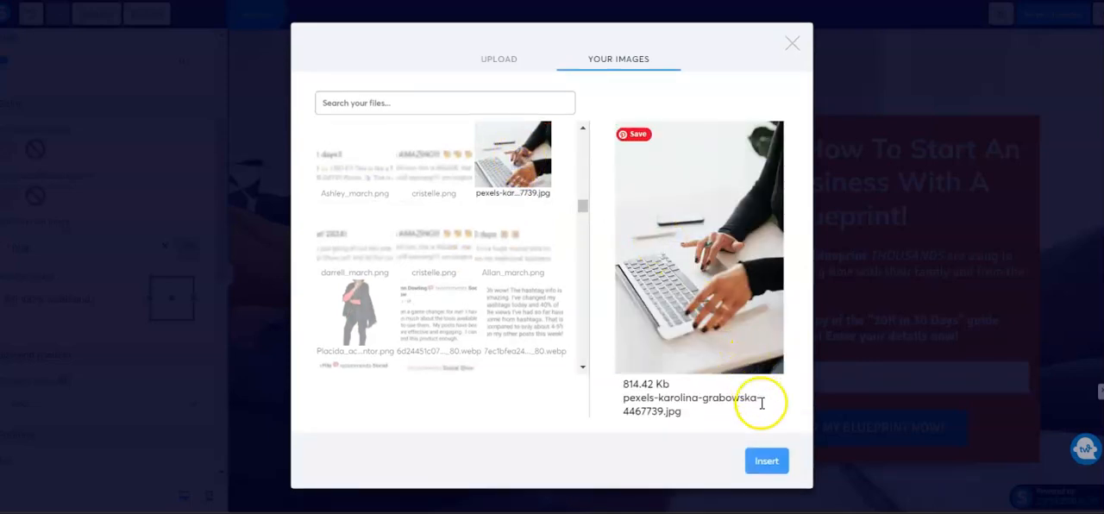
left_click(768, 462)
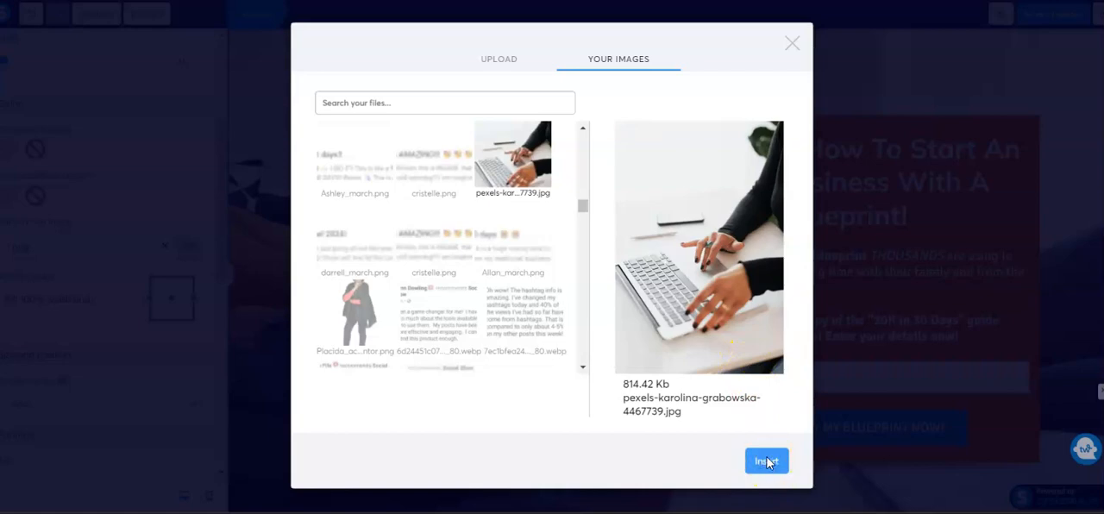
left_click(764, 461)
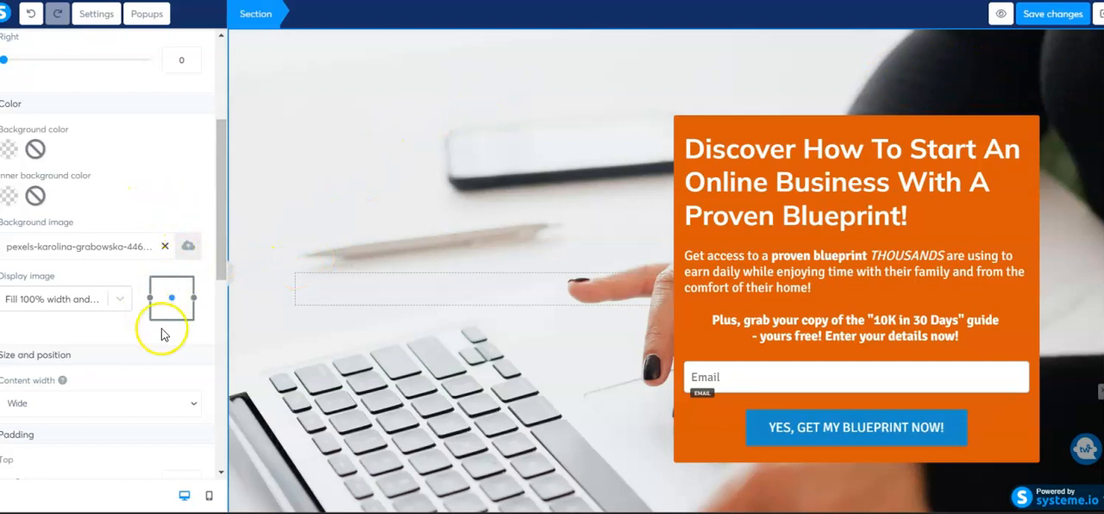
Try displaying the section's background image as Full center (fixed) and as Repeat
scroll(128, 336, "down", 3)
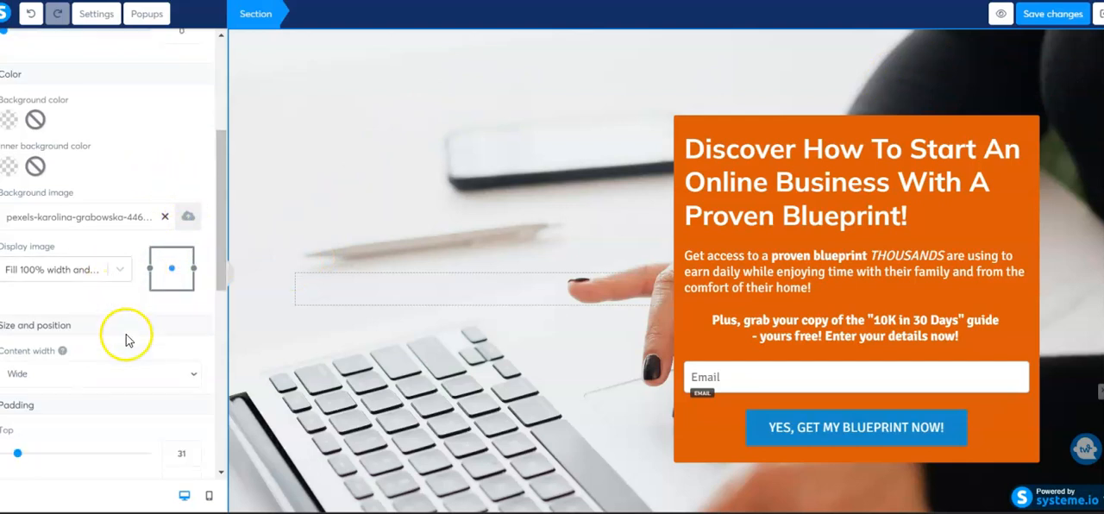
scroll(129, 343, "down", 2)
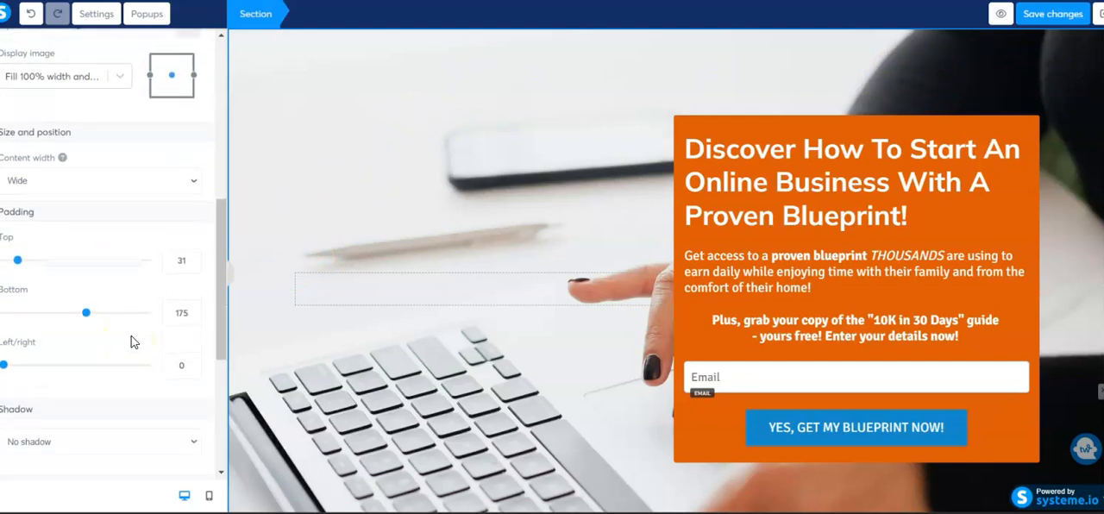
scroll(131, 336, "up", 5)
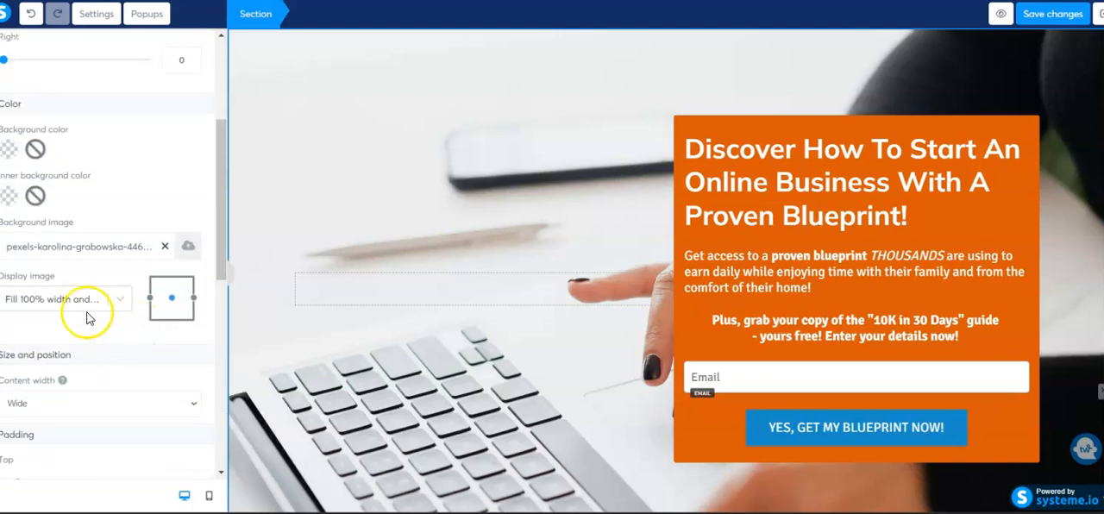
left_click(120, 299)
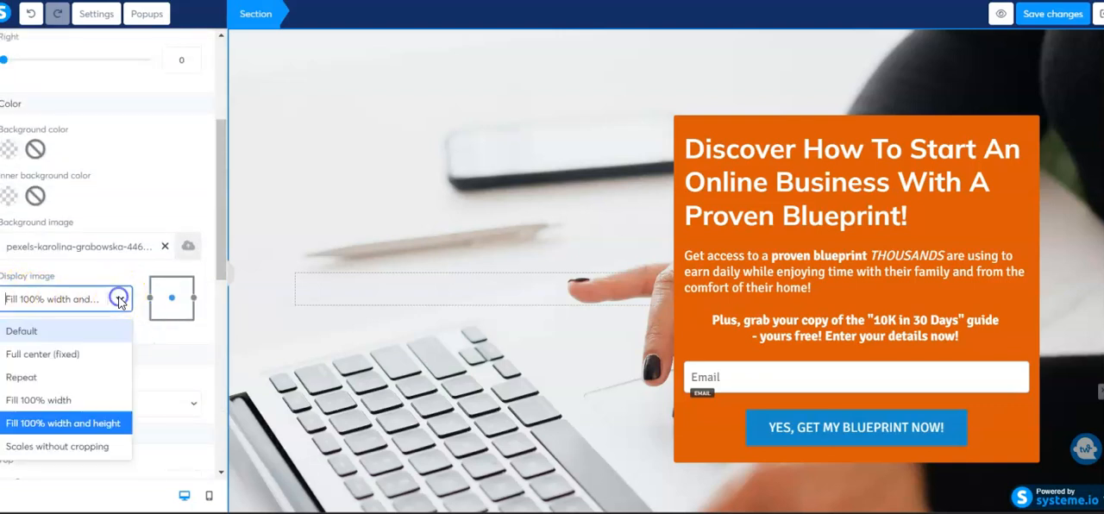
left_click(68, 360)
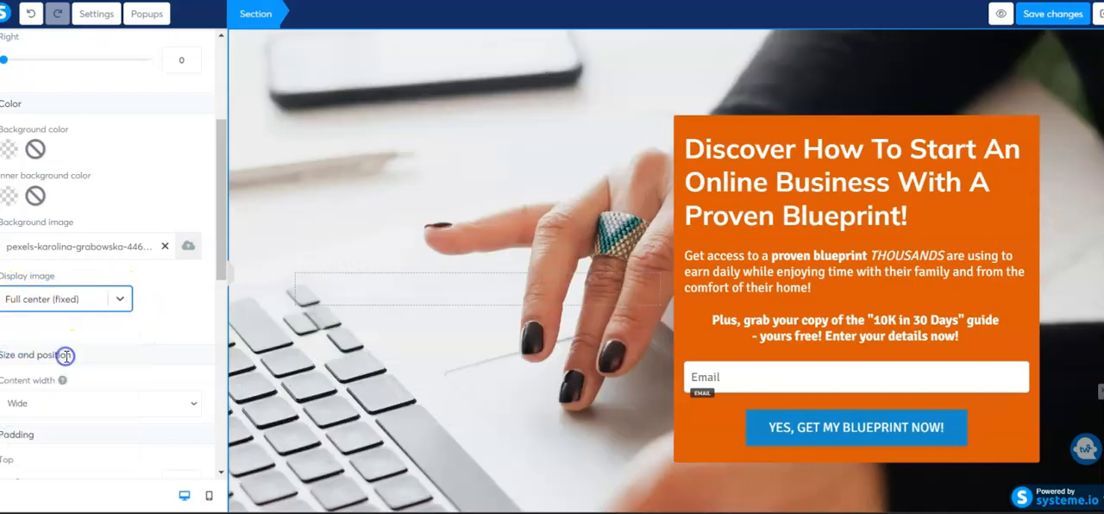
left_click(118, 301)
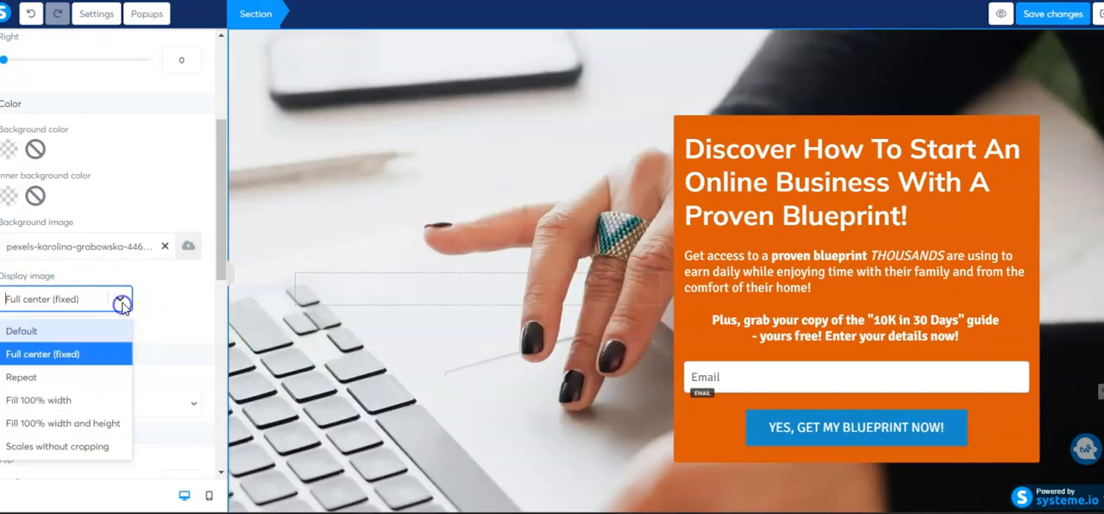
left_click(59, 380)
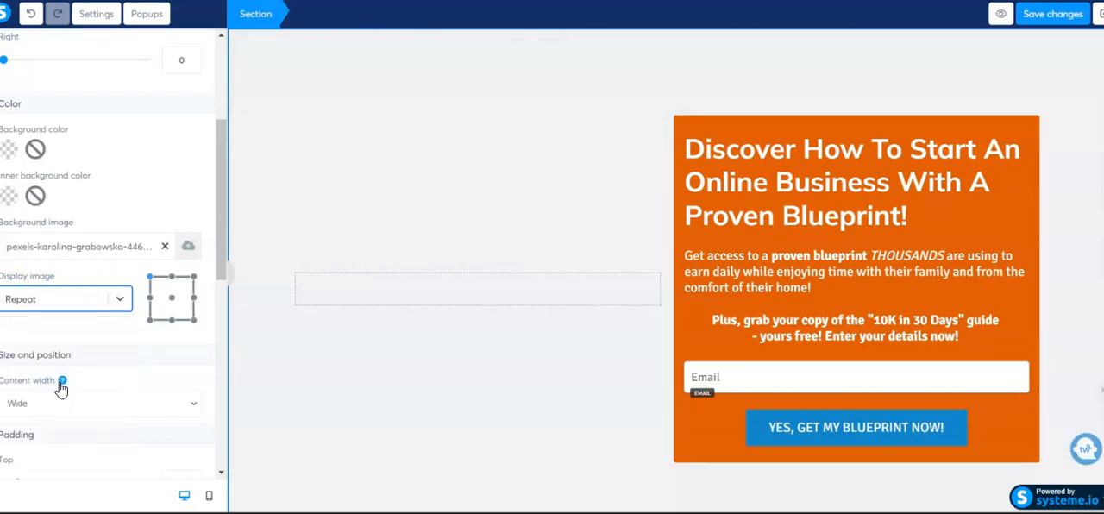
Try the Fill 100% width and the Fill 100% width and height display options on the background image
left_click(120, 299)
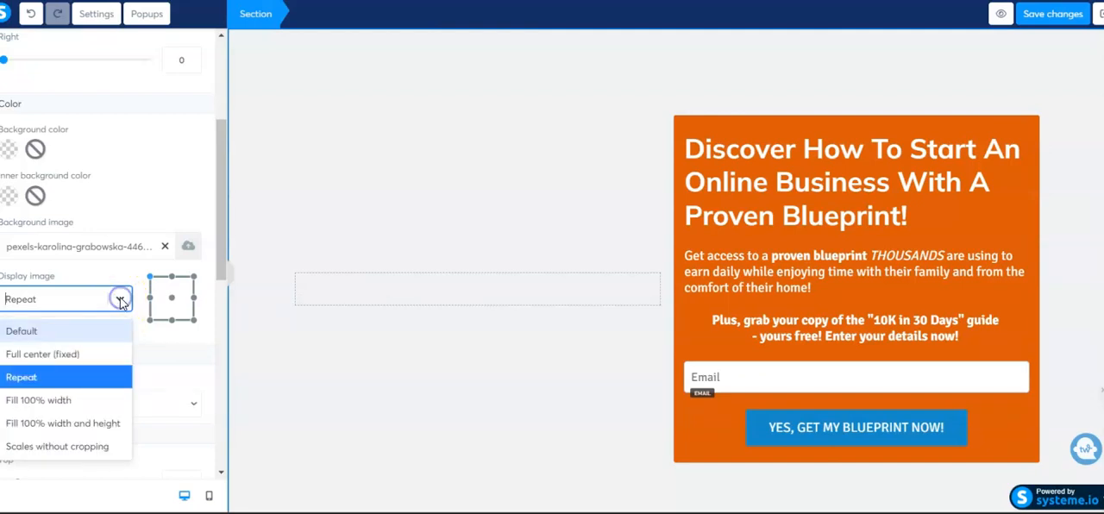
left_click(58, 402)
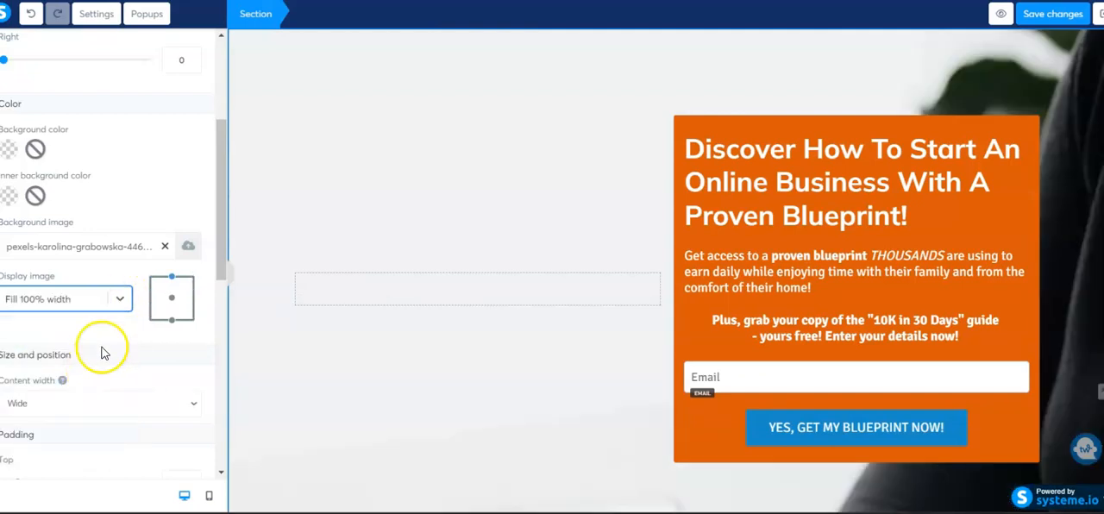
left_click(125, 304)
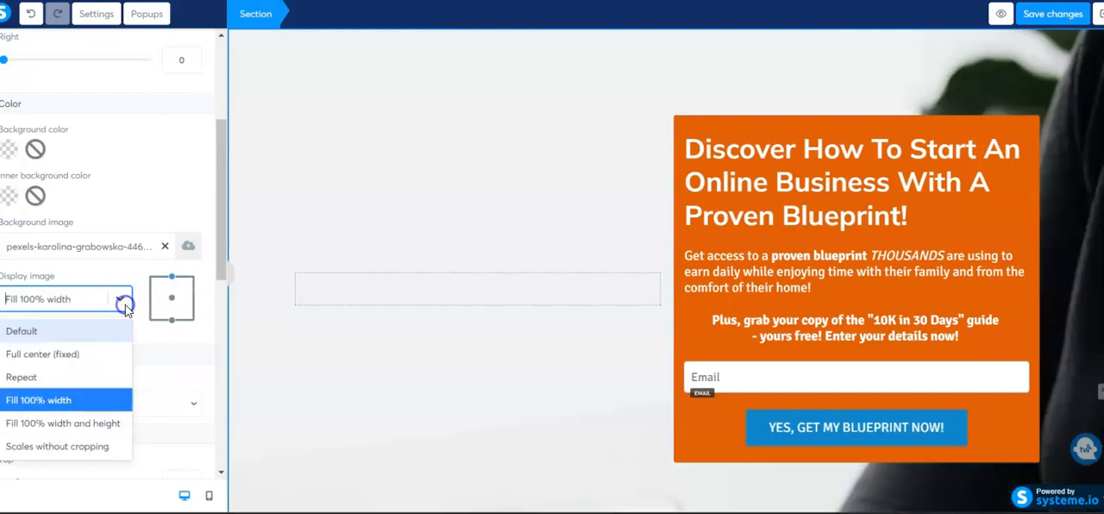
left_click(74, 422)
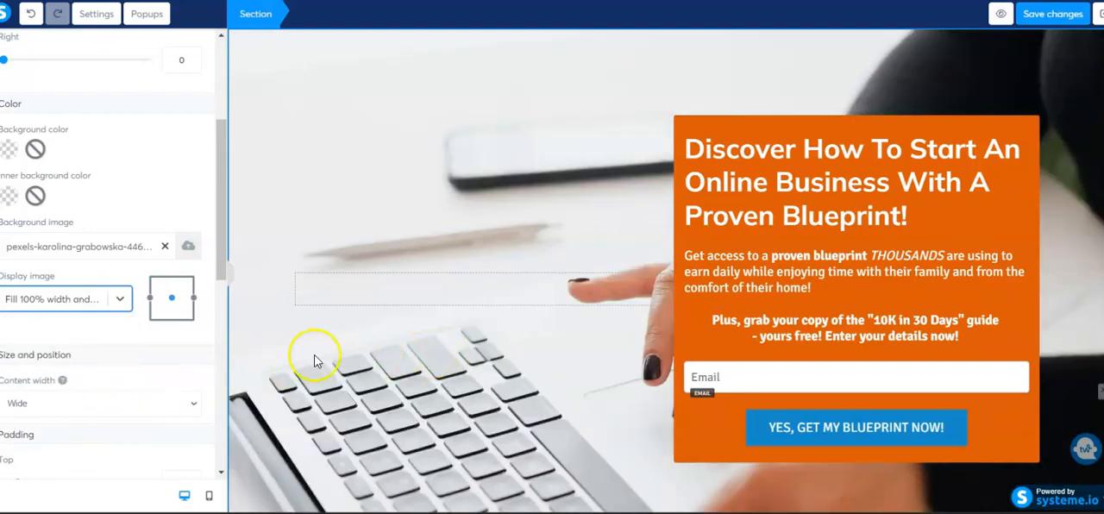
Try the Scales without cropping and Default display options on the section's background image
left_click(120, 298)
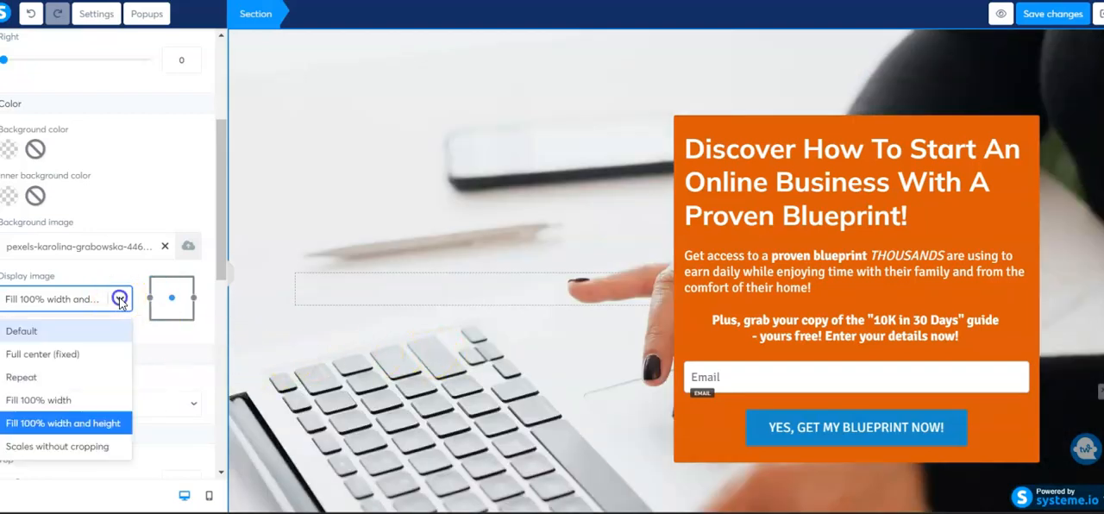
left_click(93, 445)
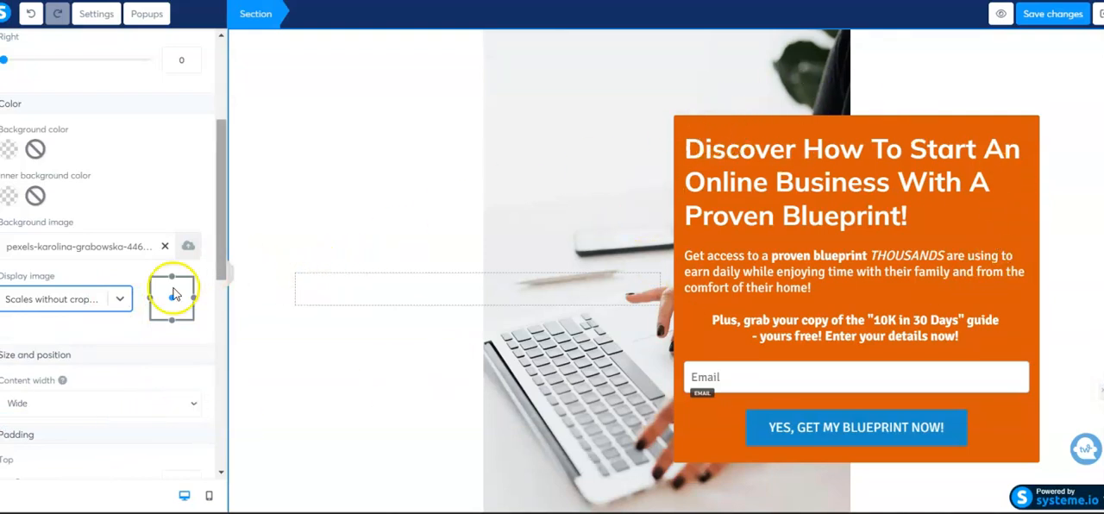
left_click(118, 304)
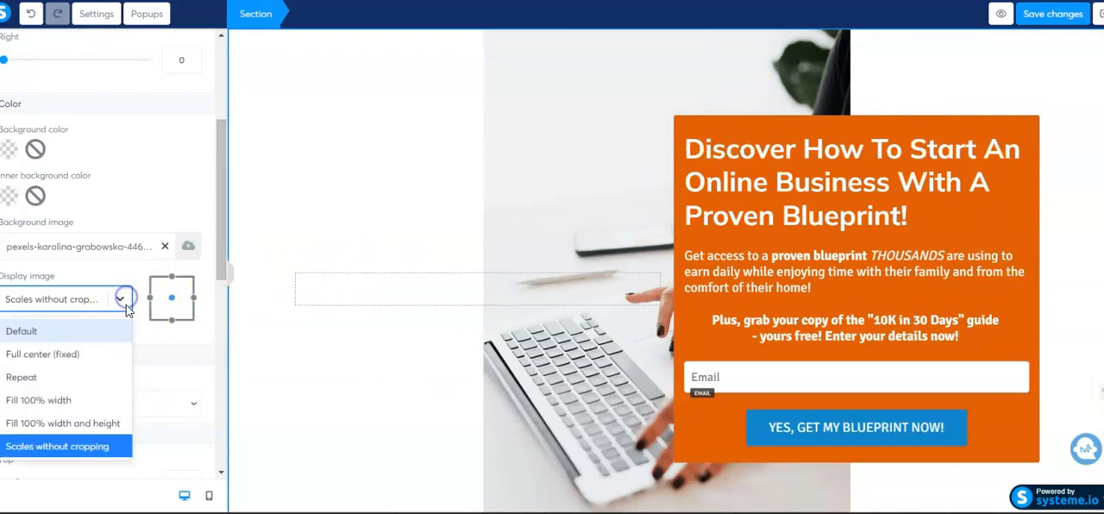
left_click(91, 330)
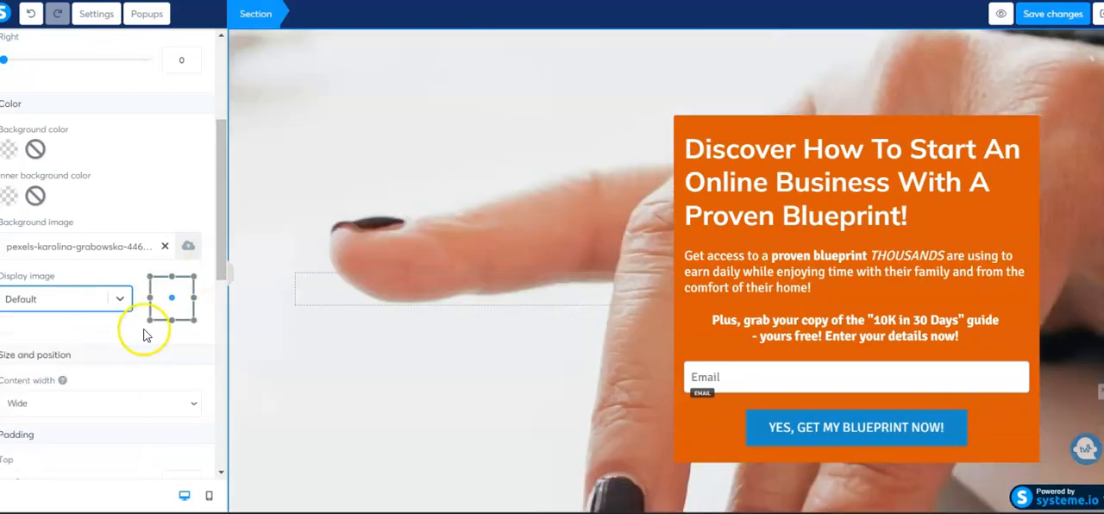
left_click(117, 302)
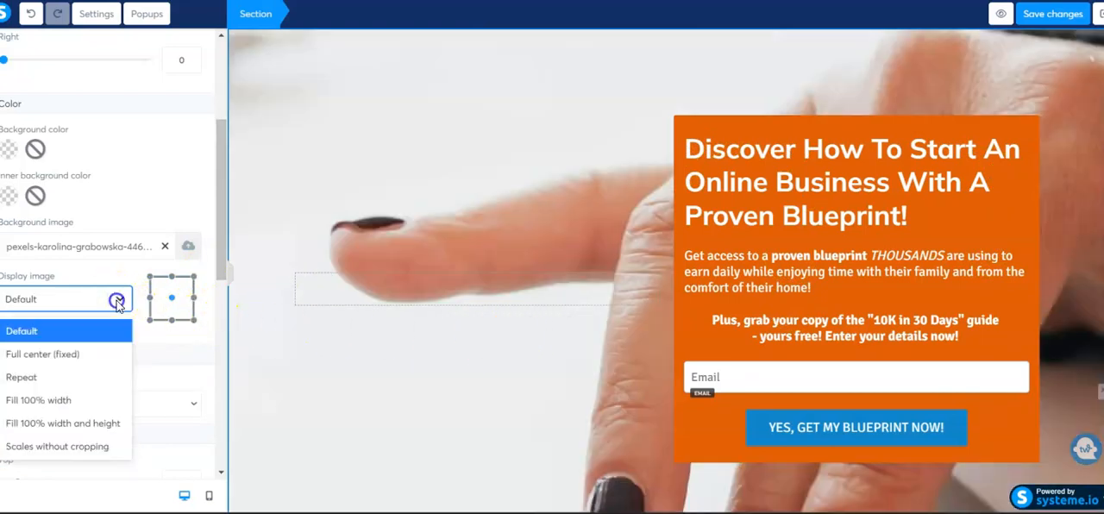
Replace the section's background image with the previously uploaded beach photo family-1111818_1280.jpg
left_click(165, 247)
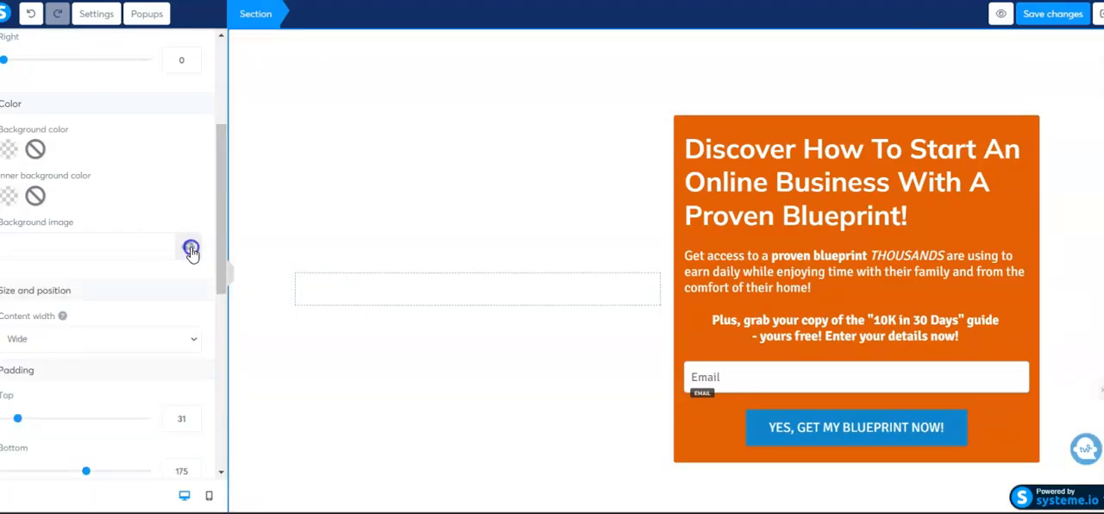
left_click(191, 250)
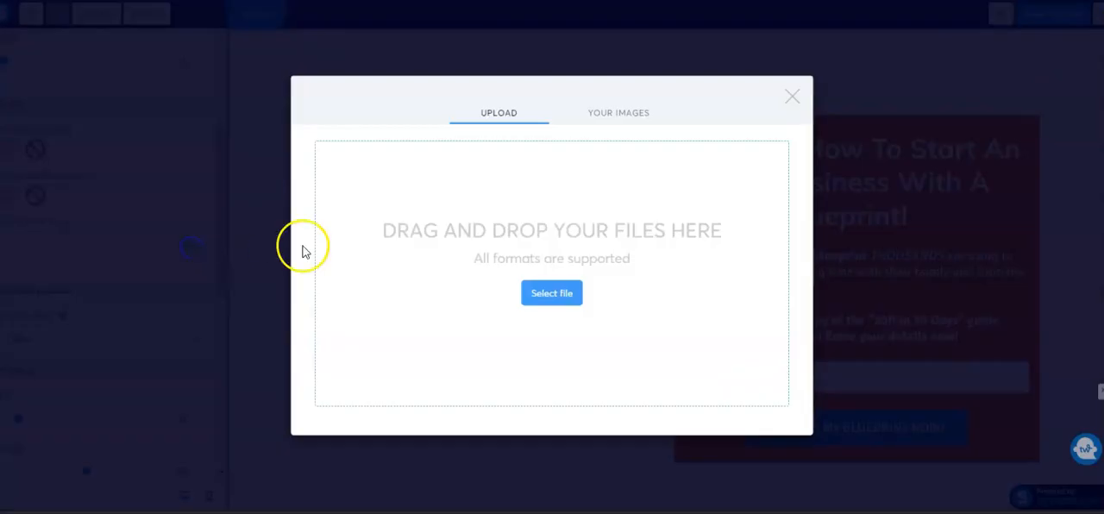
left_click(620, 119)
scroll(512, 256, "down", 5)
scroll(508, 256, "down", 4)
scroll(509, 253, "up", 4)
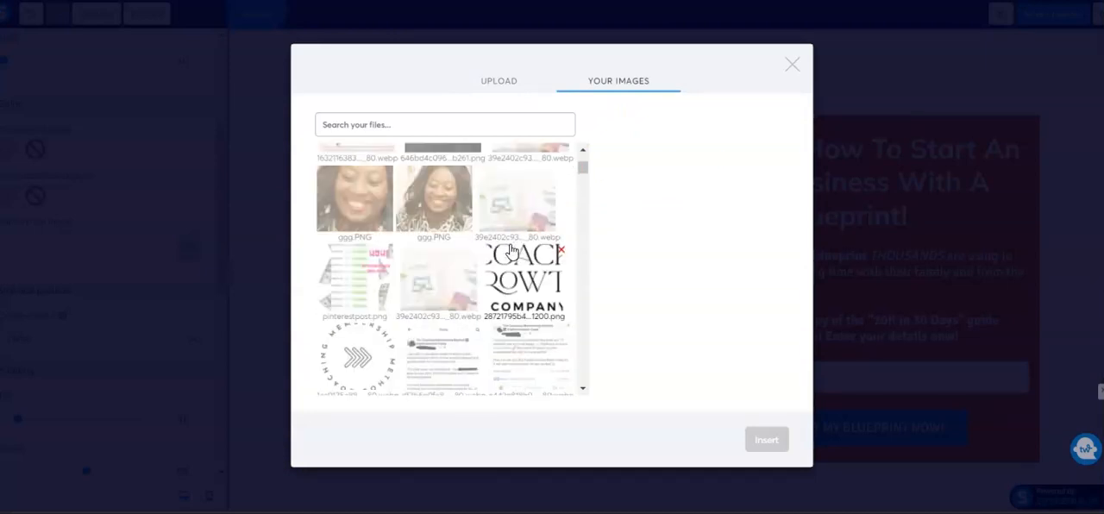
scroll(511, 250, "up", 3)
scroll(516, 246, "down", 10)
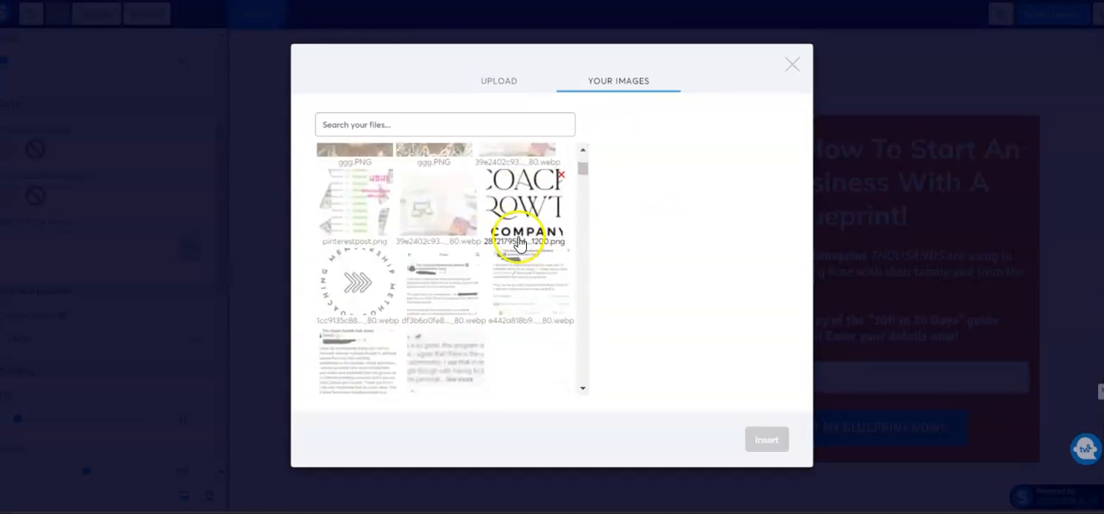
scroll(519, 243, "down", 8)
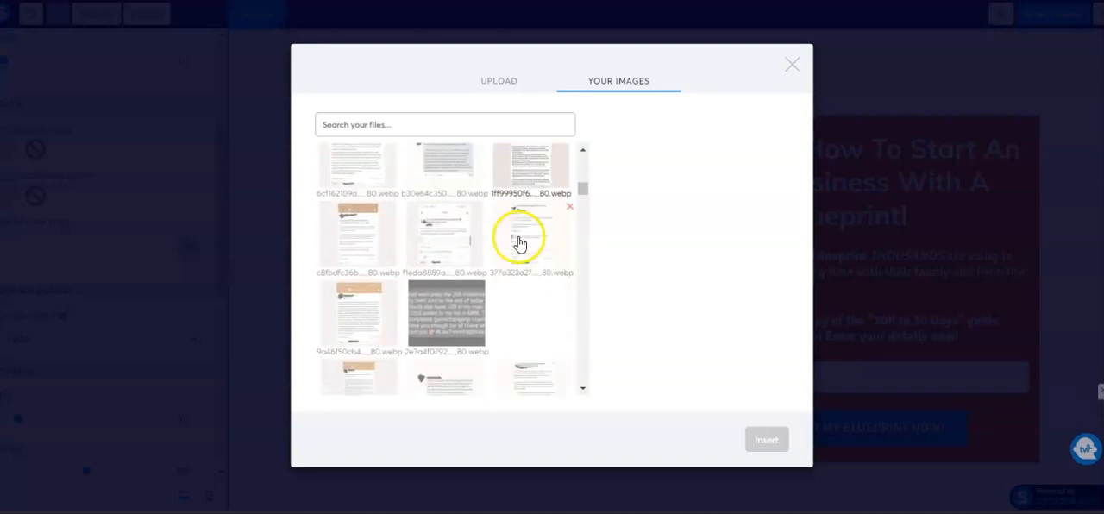
scroll(518, 243, "down", 3)
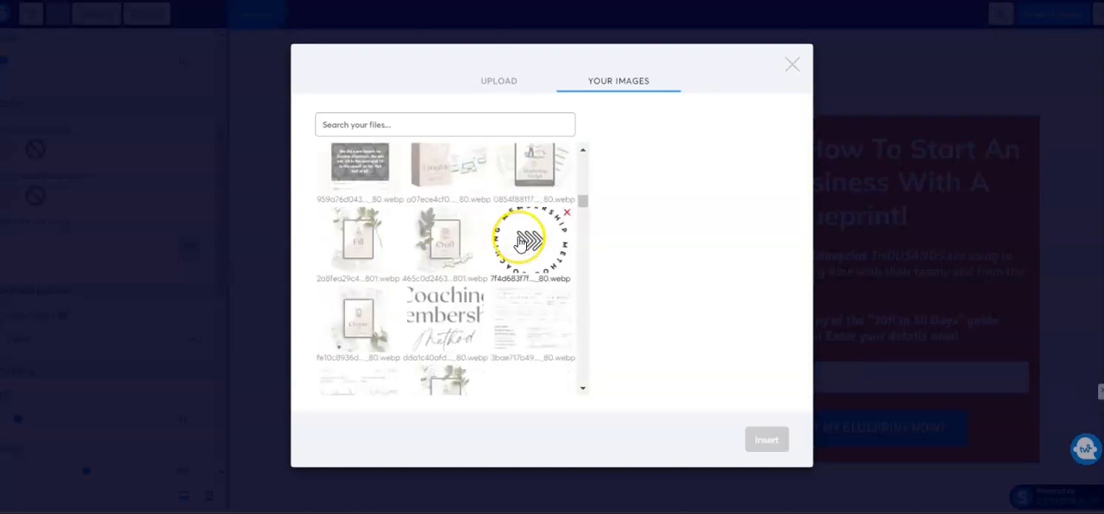
scroll(520, 242, "down", 6)
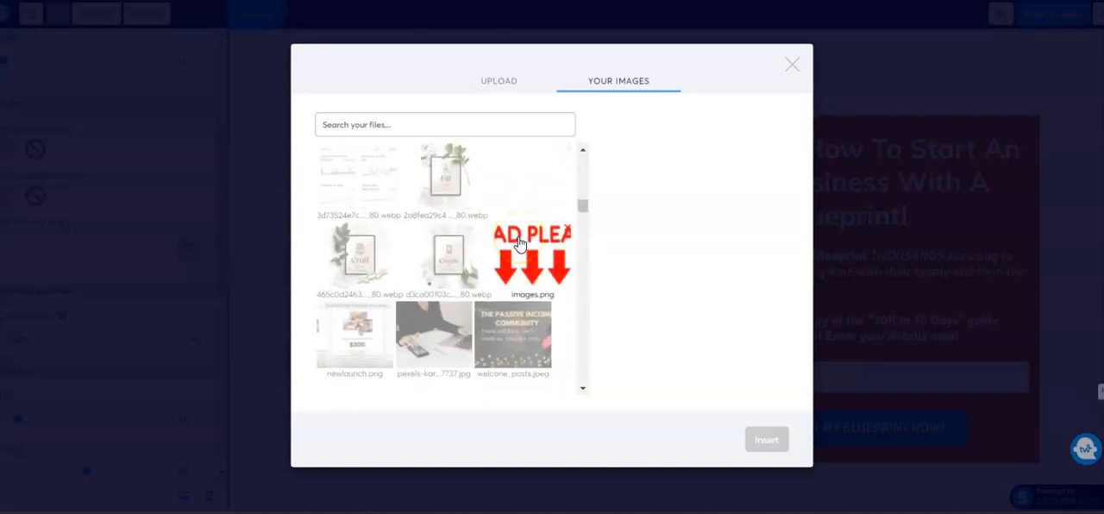
scroll(518, 244, "down", 5)
left_click(436, 273)
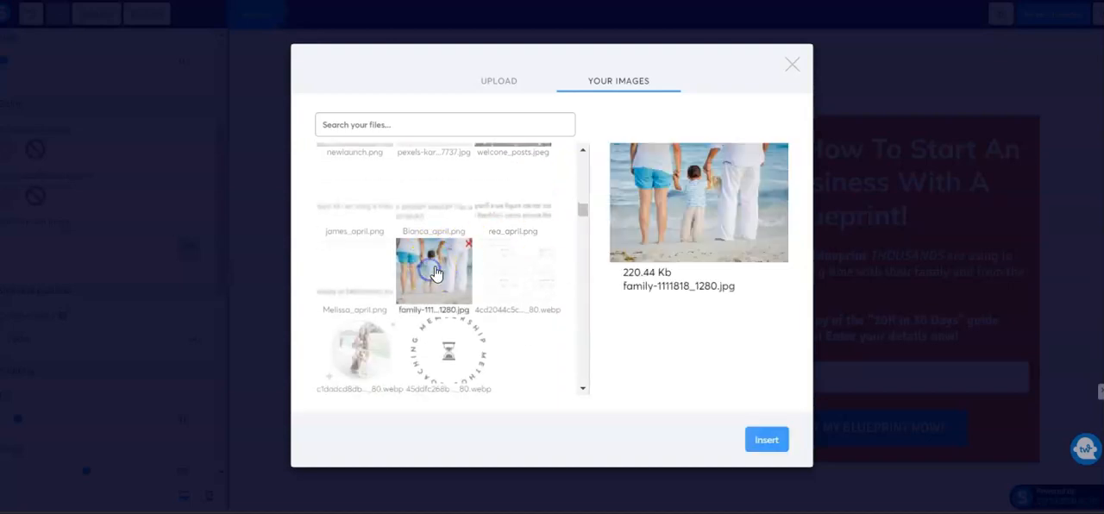
left_click(770, 440)
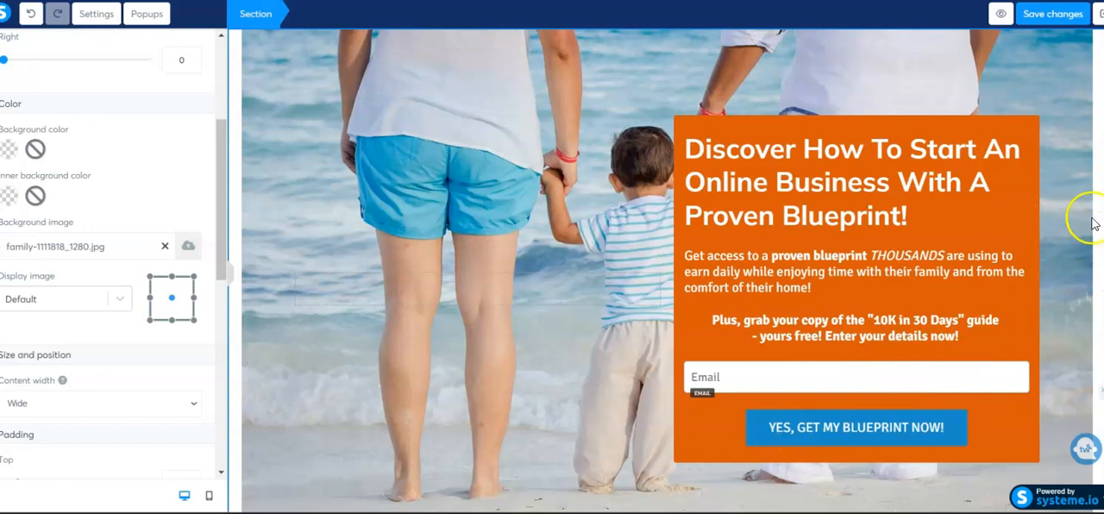
Try the Full center (fixed) and Repeat display options on the family beach background image
left_click(121, 299)
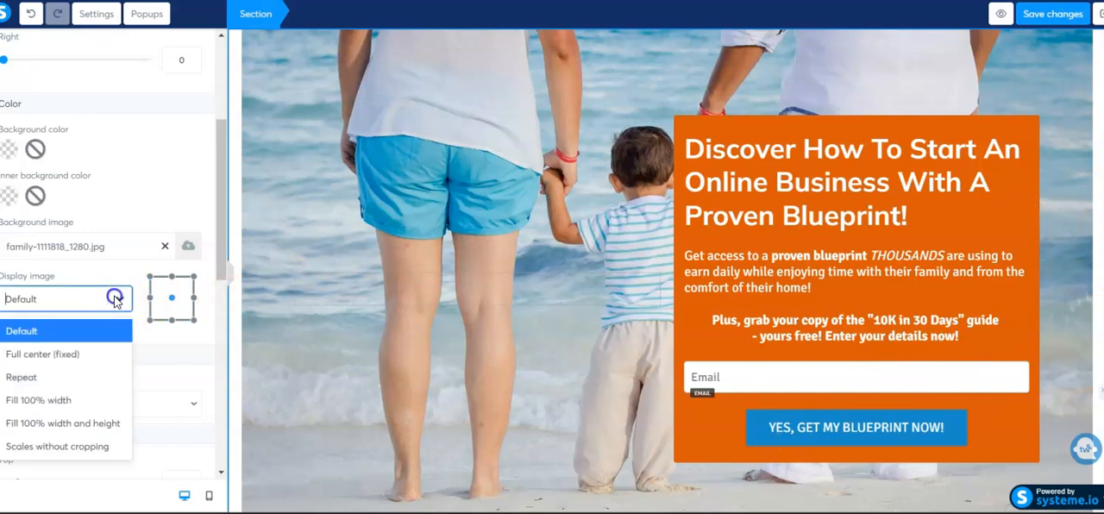
left_click(77, 354)
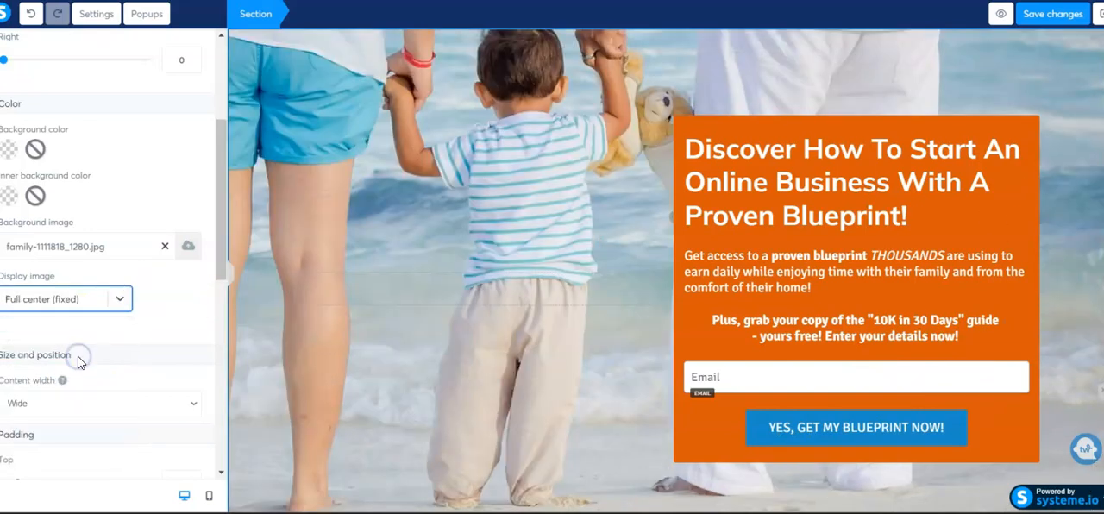
left_click(121, 299)
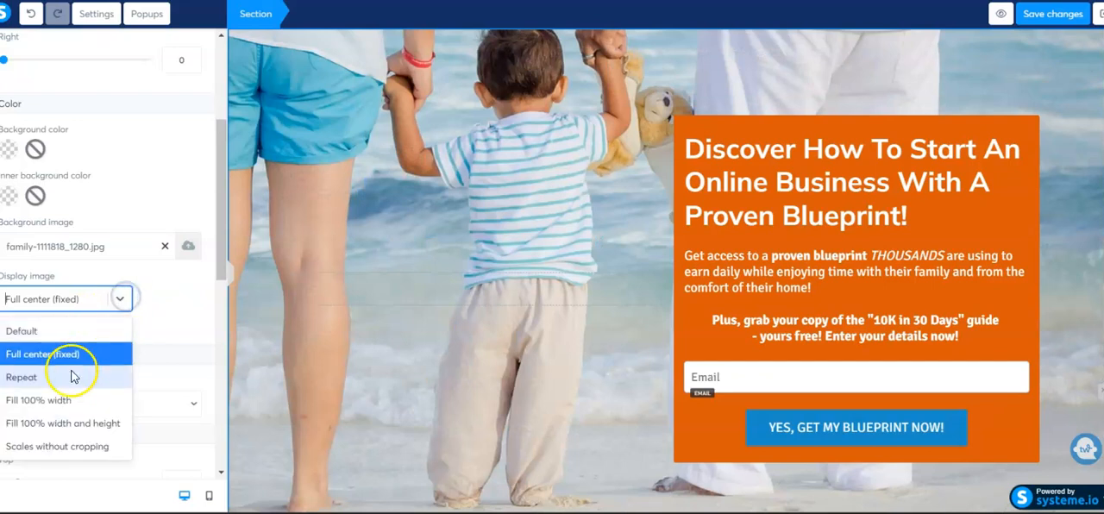
left_click(68, 383)
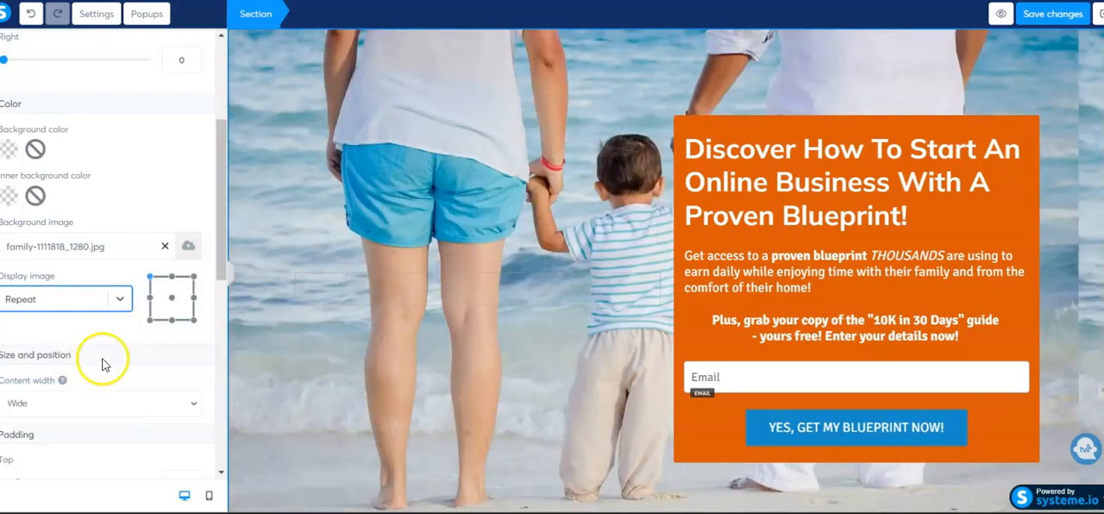
Display the family beach background image at Fill 100% width, and remove the image from the section
left_click(113, 302)
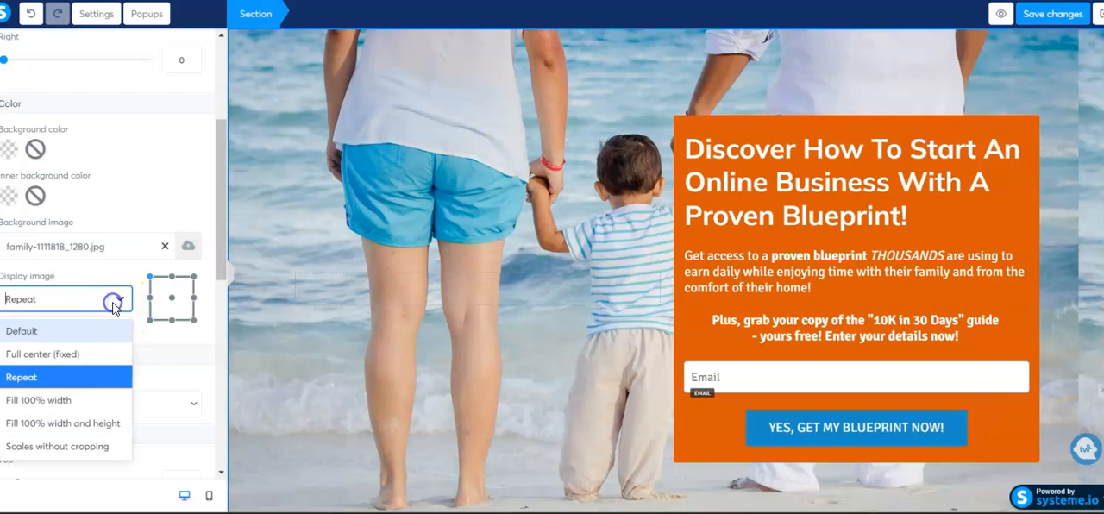
left_click(81, 402)
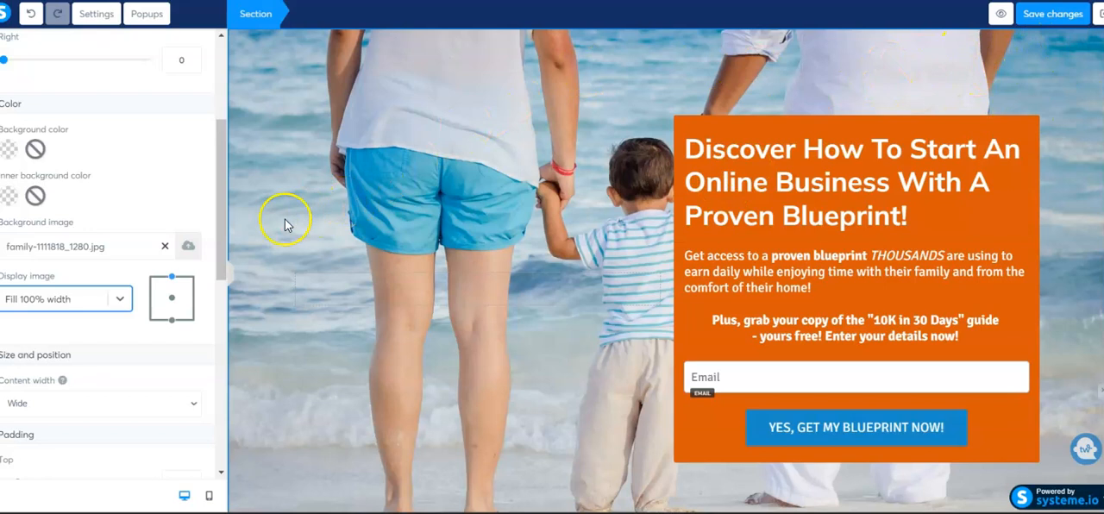
left_click(164, 249)
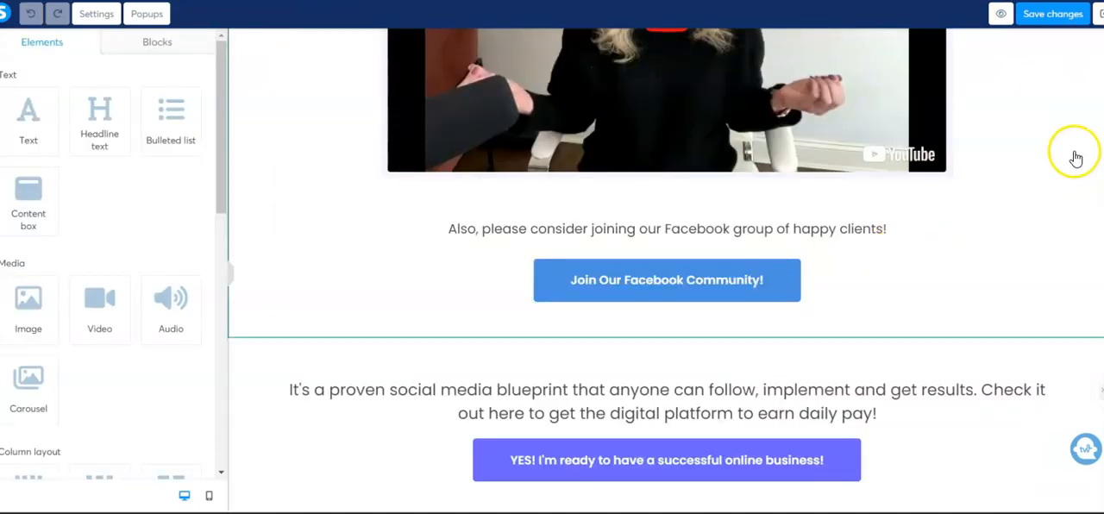
On the thank-you page, set the "Join Our Facebook Community!" button's background color to the default red
scroll(1078, 132, "up", 3)
scroll(1078, 132, "up", 1)
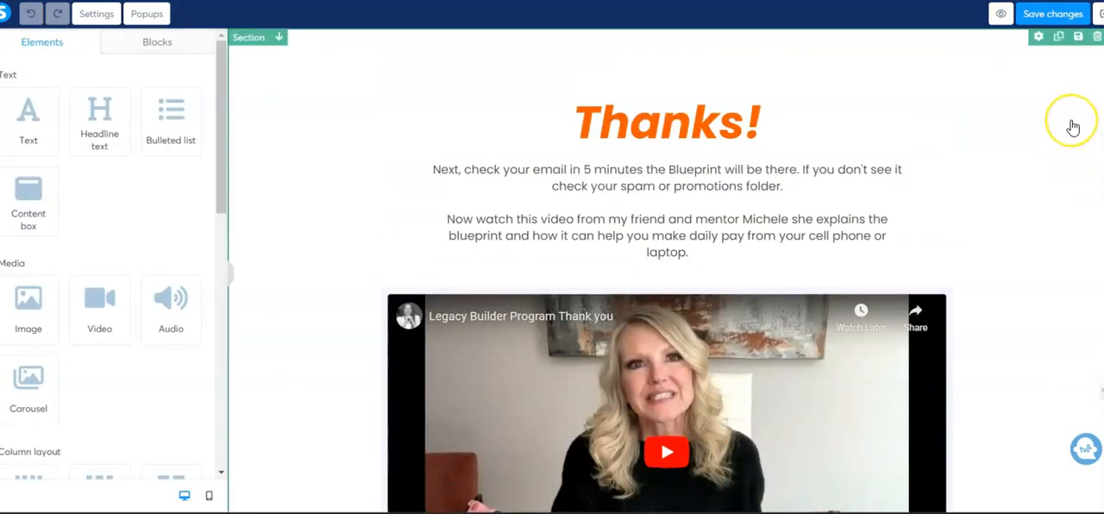
scroll(1074, 130, "down", 1)
scroll(1073, 127, "down", 3)
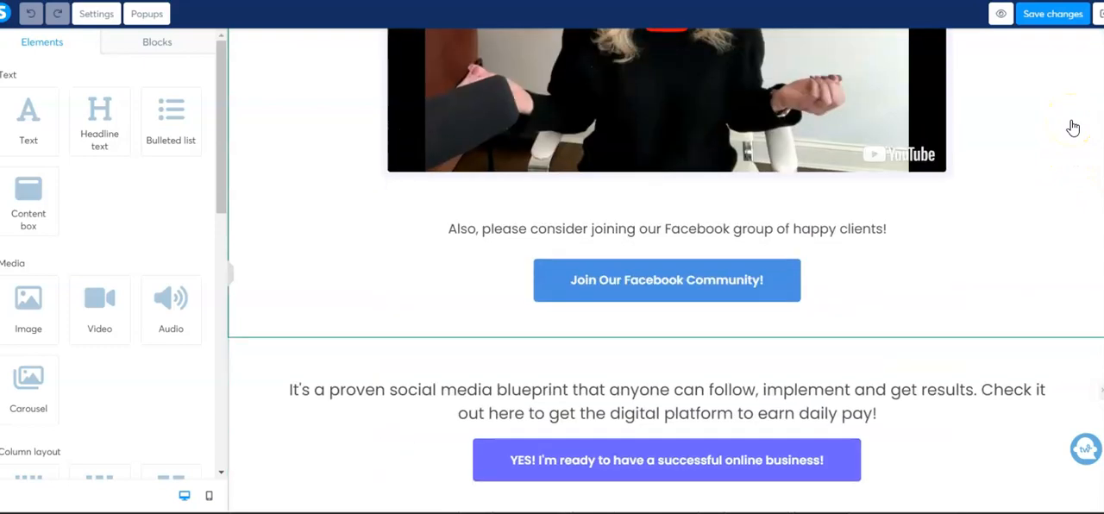
left_click(768, 280)
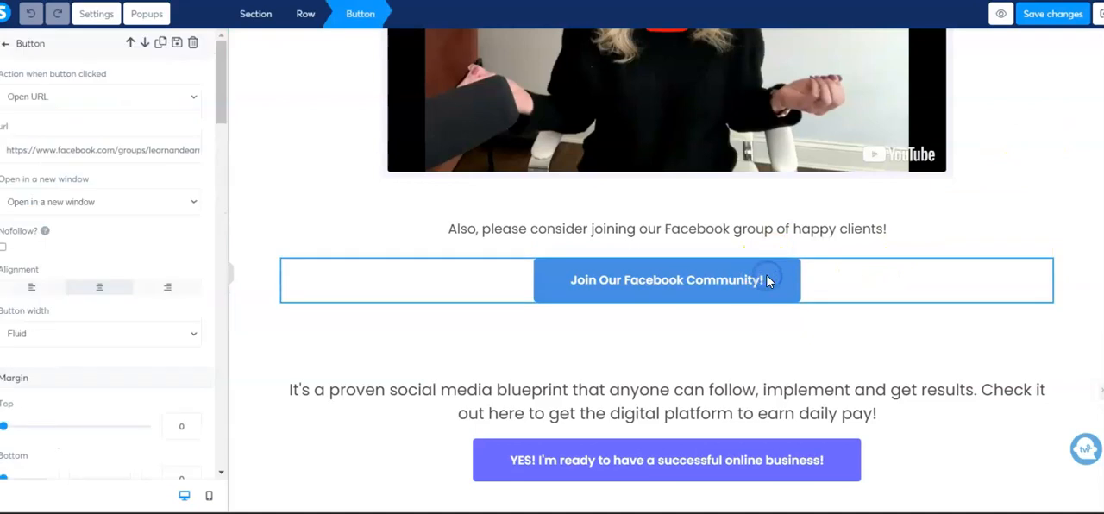
scroll(63, 138, "down", 3)
scroll(63, 138, "down", 10)
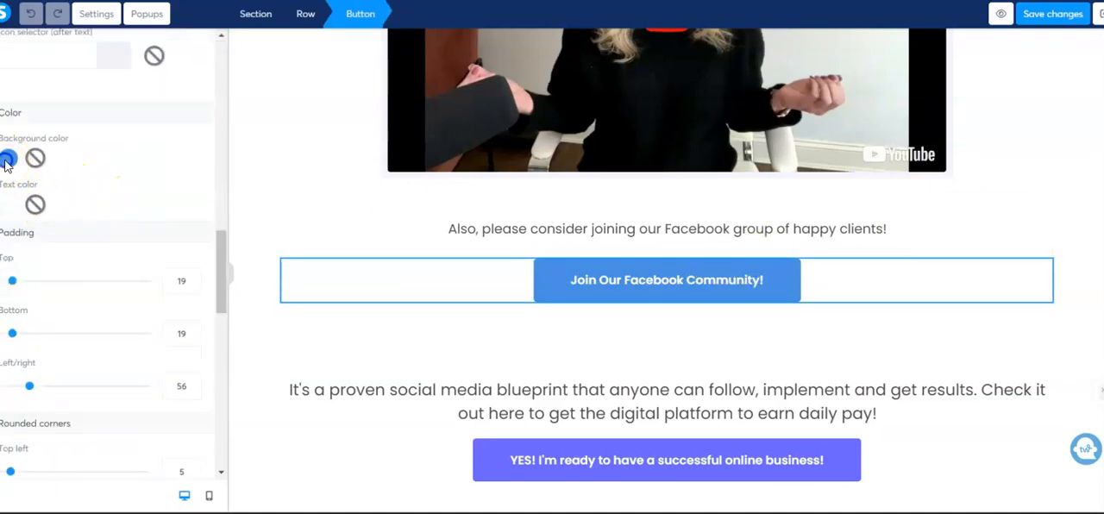
left_click(7, 160)
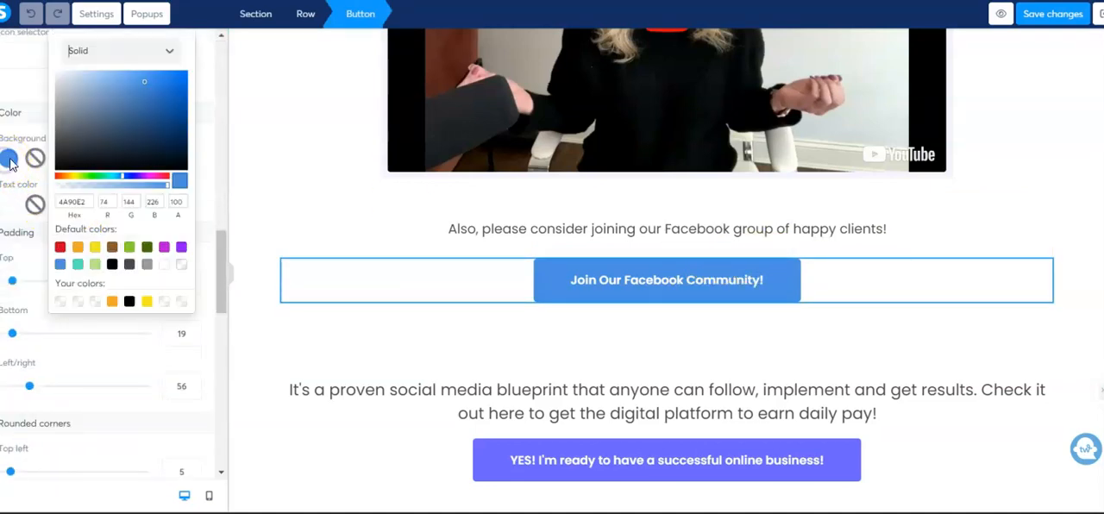
left_click(60, 248)
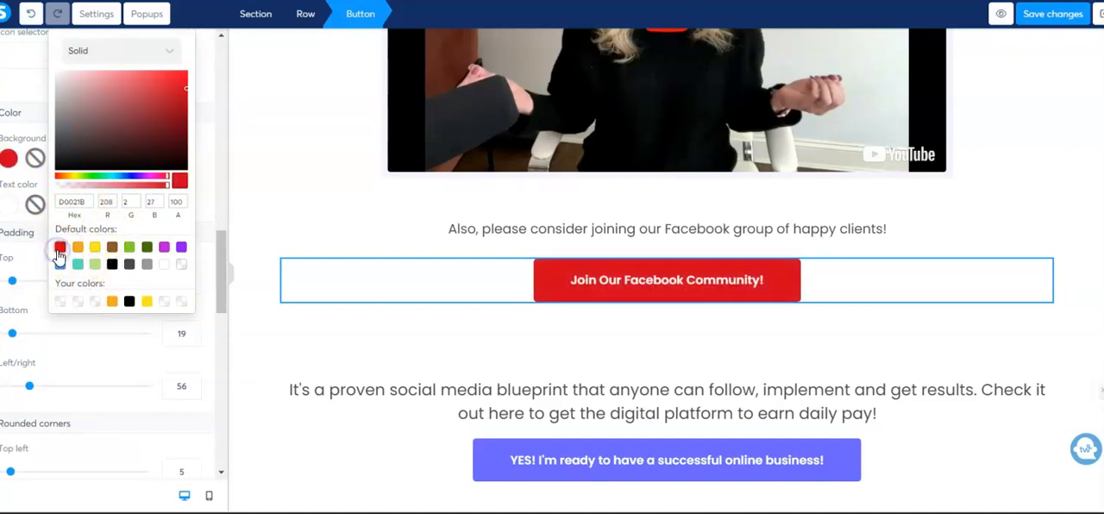
Try the default purple, the saved orange and the default brown as the Facebook community button's background color
left_click(179, 249)
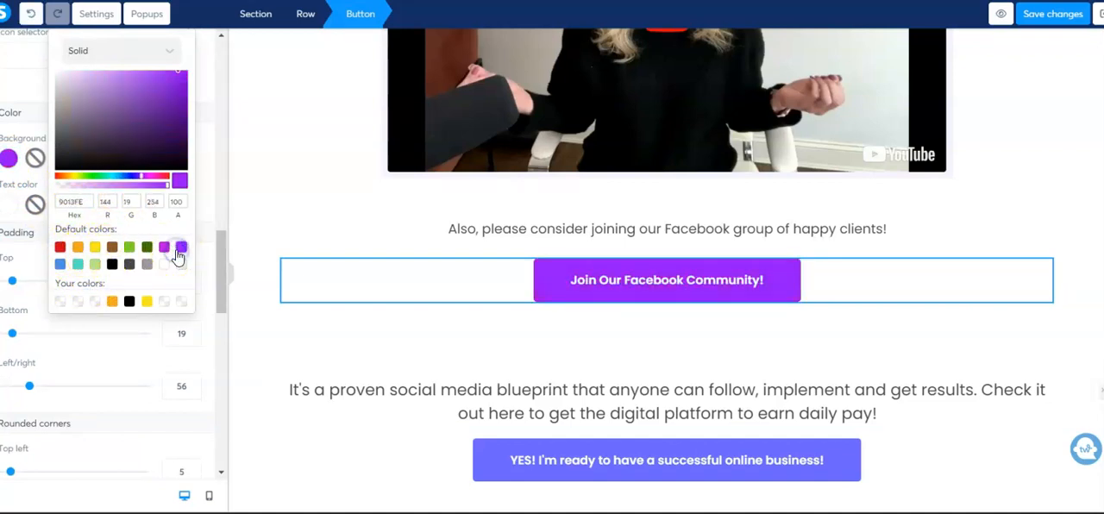
left_click(114, 303)
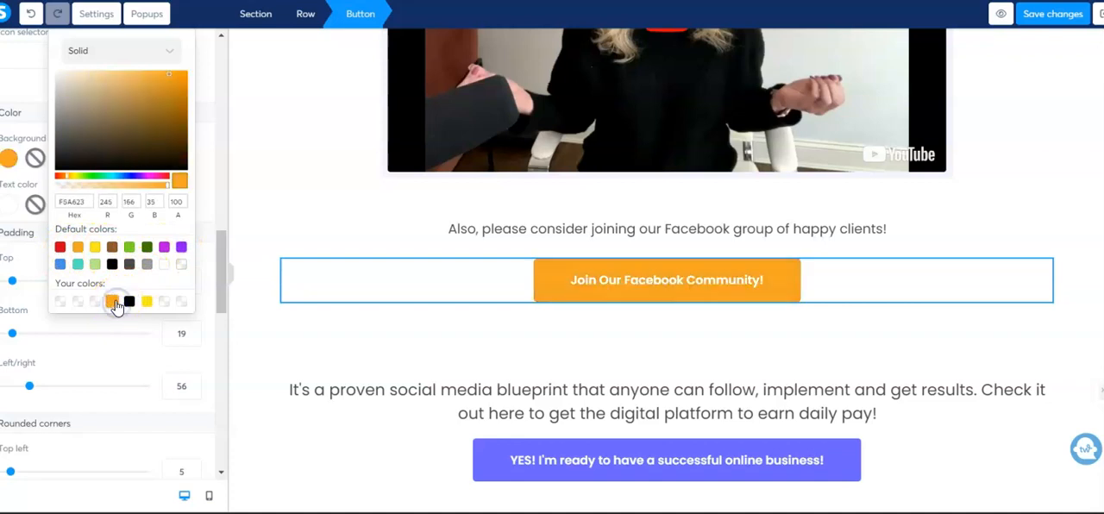
left_click(112, 248)
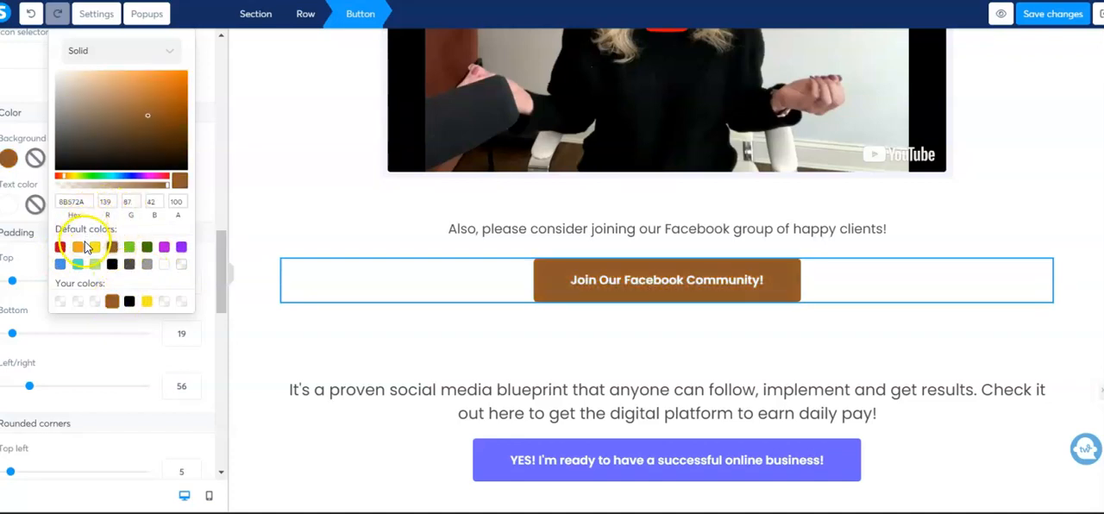
Try custom red shades on the Facebook community button's background, and set it to the muted orange D09133
left_click(164, 178)
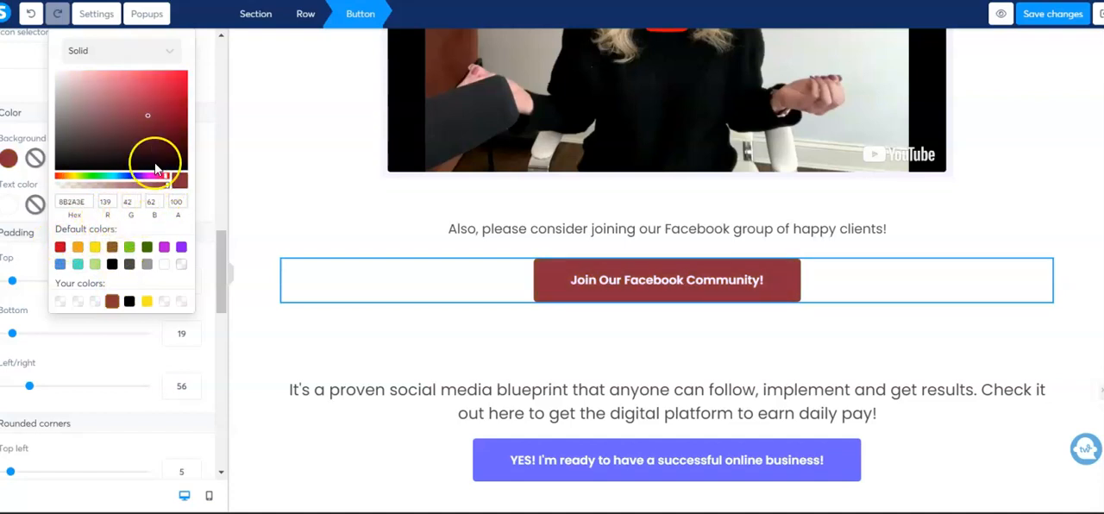
left_click(147, 113)
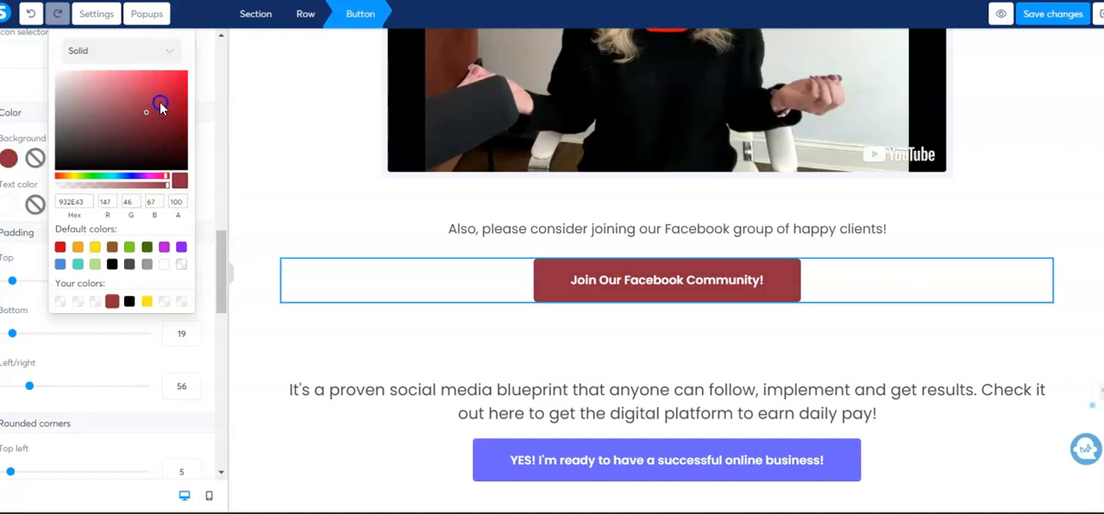
left_click_drag(167, 78, 170, 75)
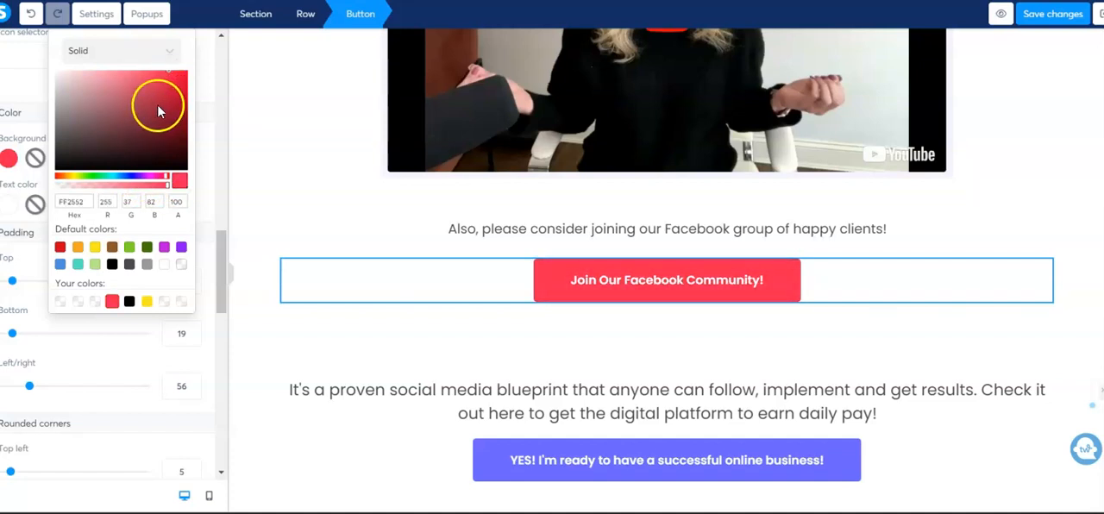
left_click(69, 176)
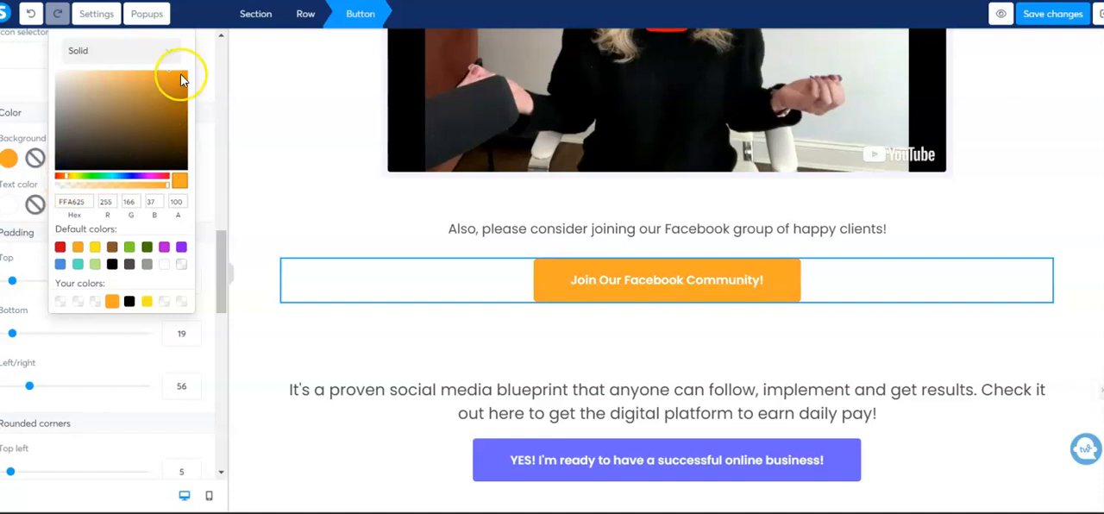
mouse_move(177, 111)
left_mouse_down()
mouse_move(191, 110)
mouse_move(170, 89)
mouse_move(156, 94)
left_mouse_up()
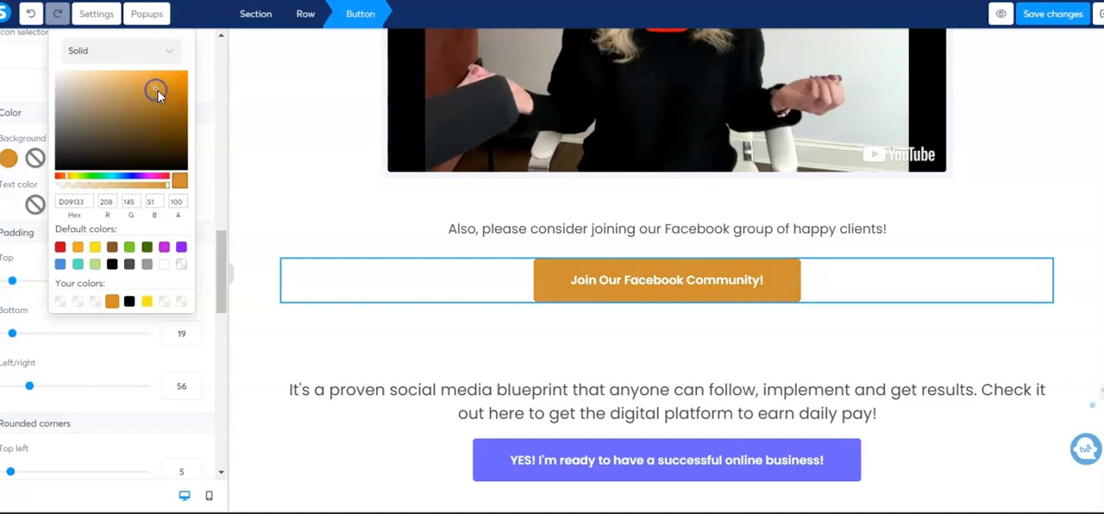
left_click(278, 186)
Copy the hex code of the "Thanks!" headline's orange text color
scroll(341, 151, "up", 4)
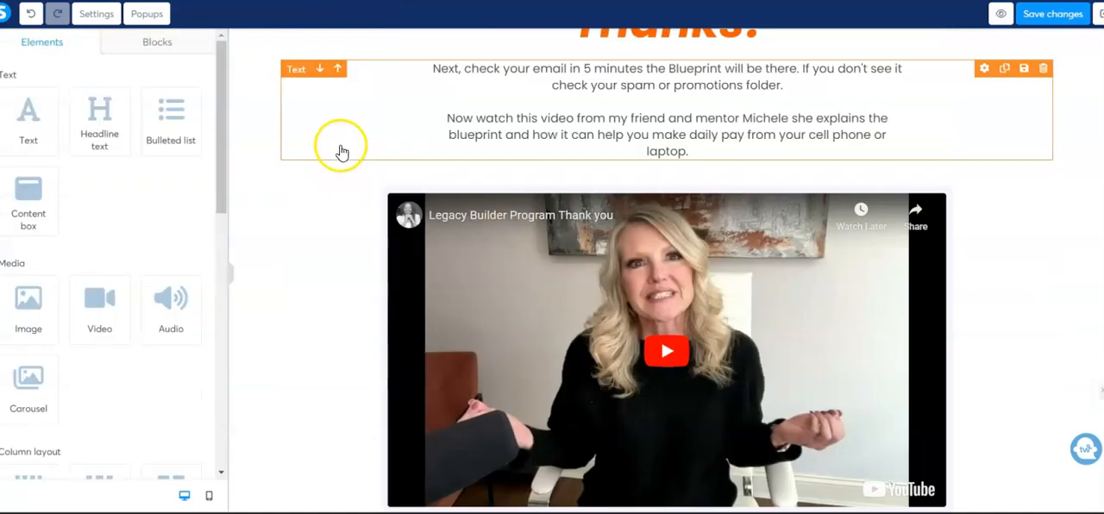
scroll(342, 152, "up", 2)
left_click(678, 130)
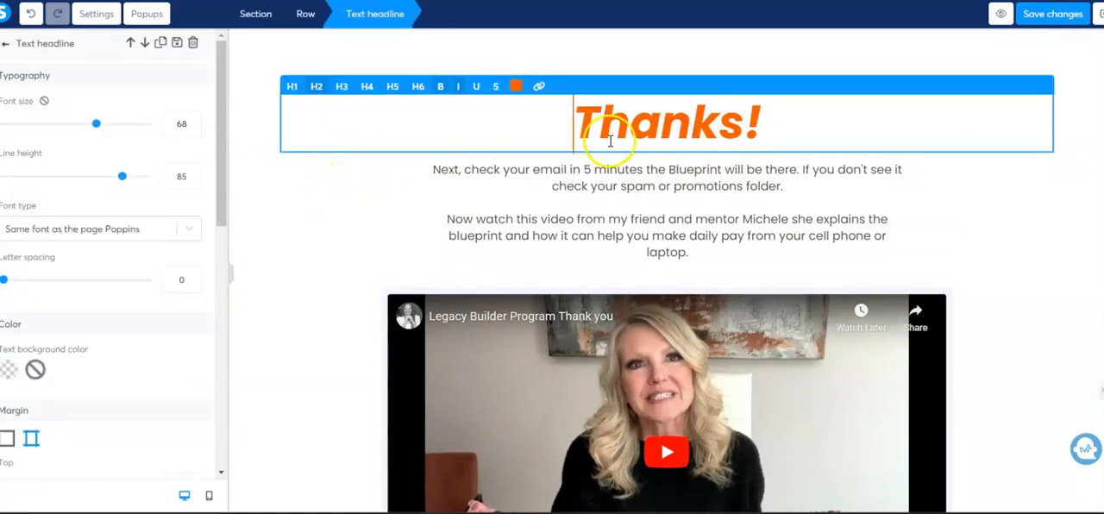
left_click(515, 87)
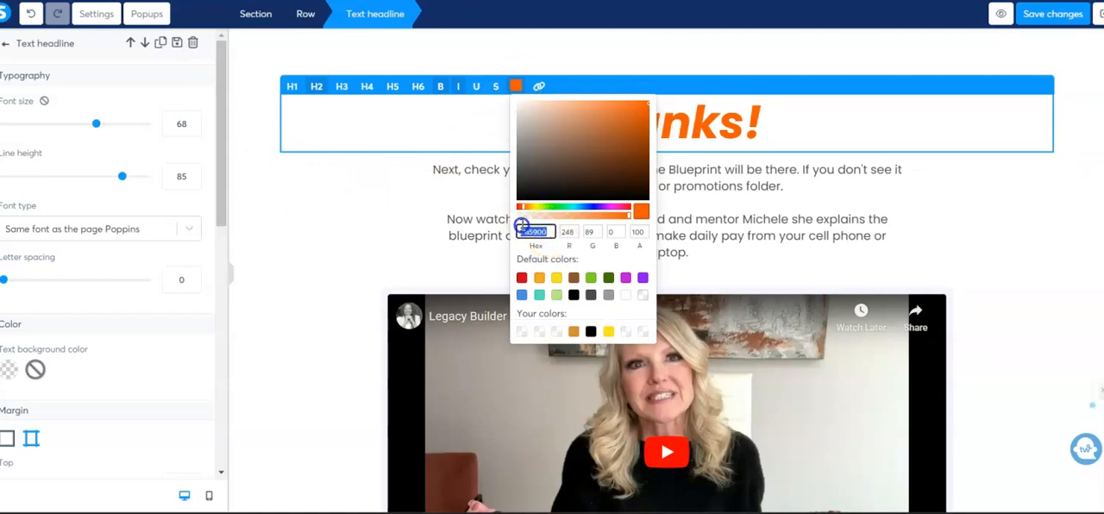
left_click(943, 230)
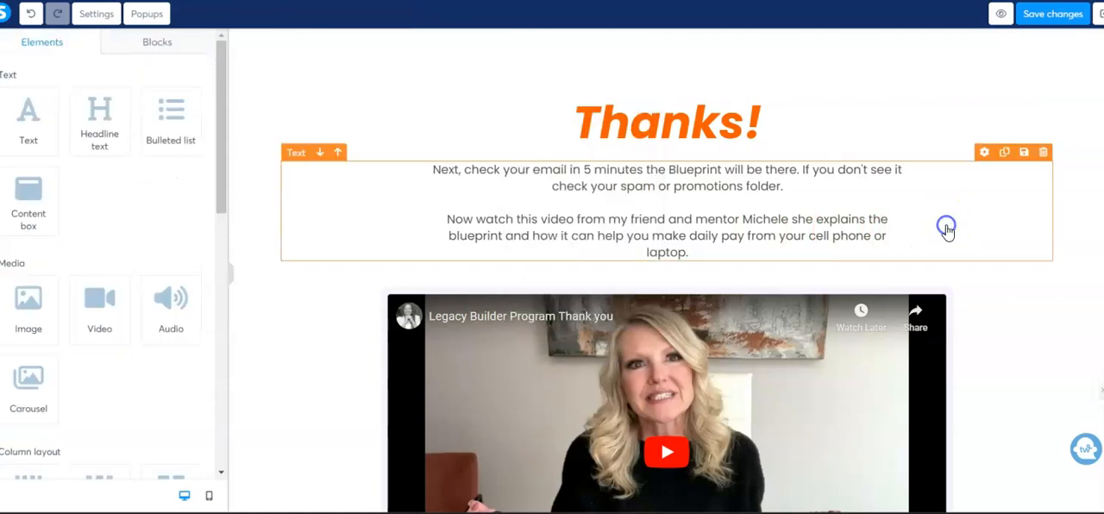
Set the "Join Our Facebook Community!" button's background color to the copied headline orange, hex F85900
scroll(949, 222, "down", 3)
scroll(949, 222, "down", 2)
left_click(659, 276)
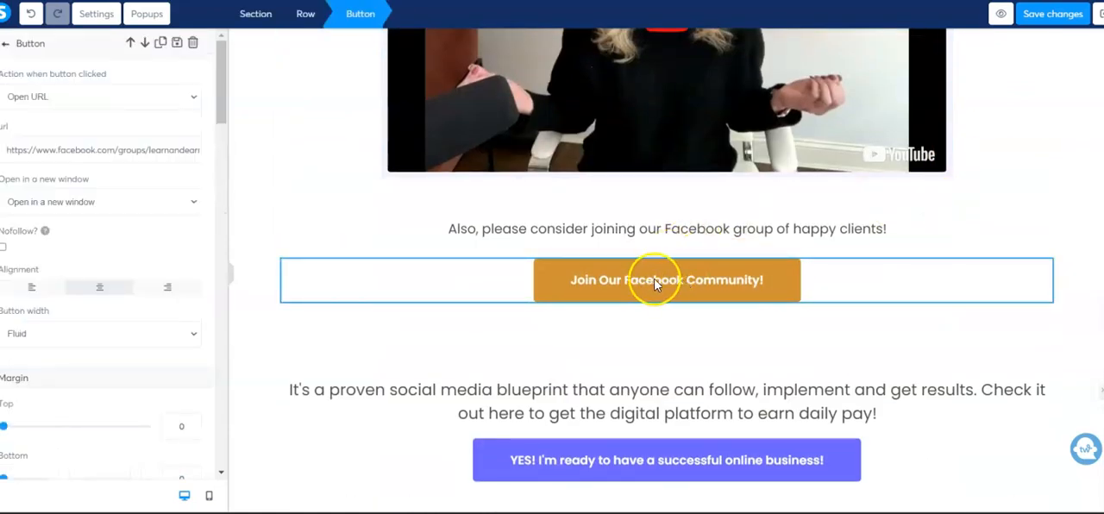
scroll(121, 233, "down", 10)
scroll(138, 241, "down", 3)
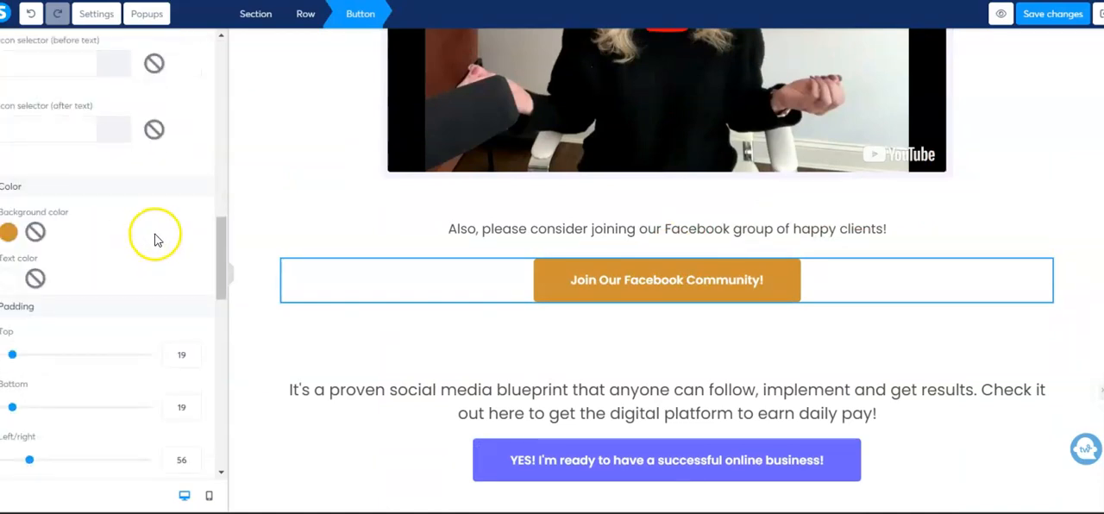
left_click(7, 233)
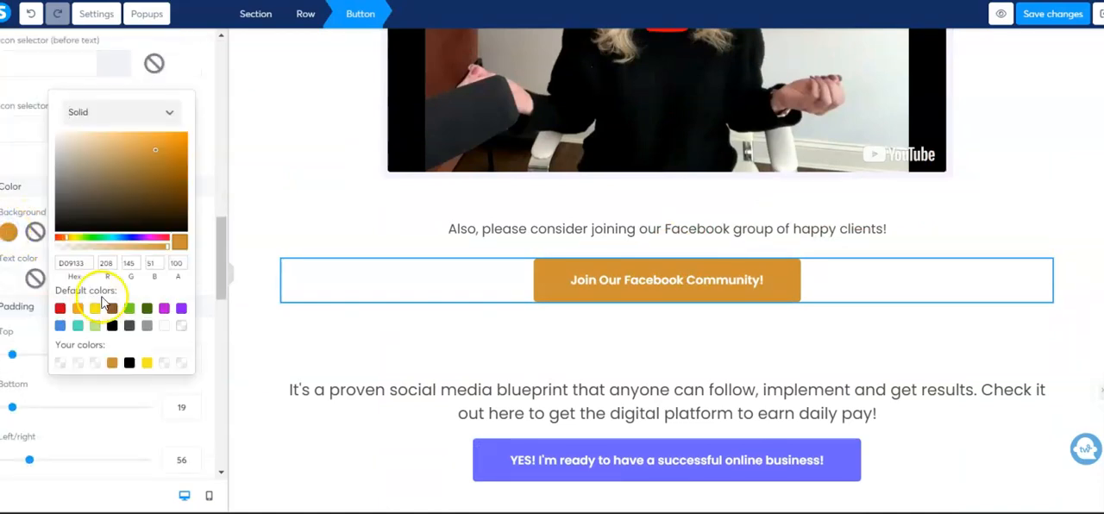
left_click_drag(94, 263, 45, 268)
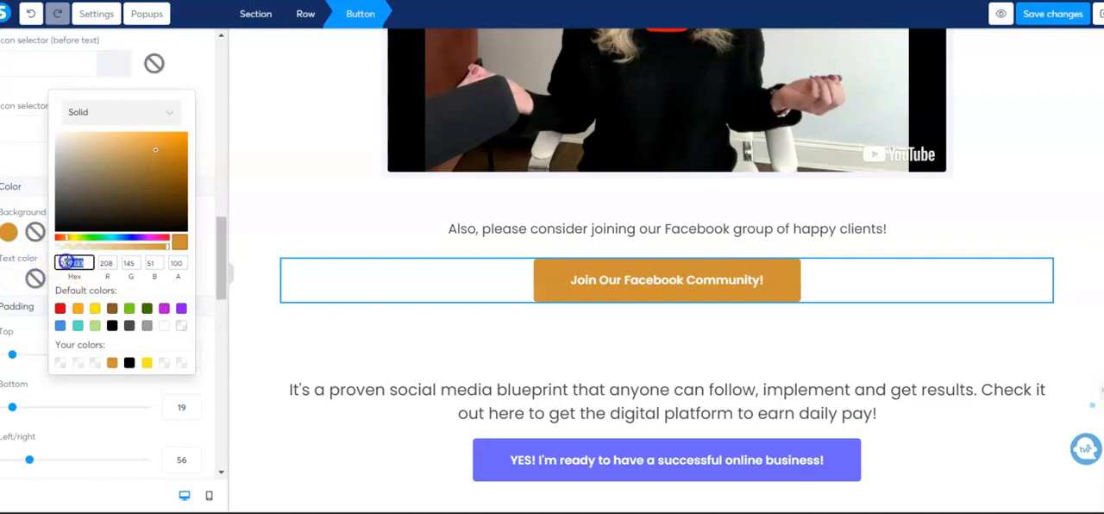
type("F85900")
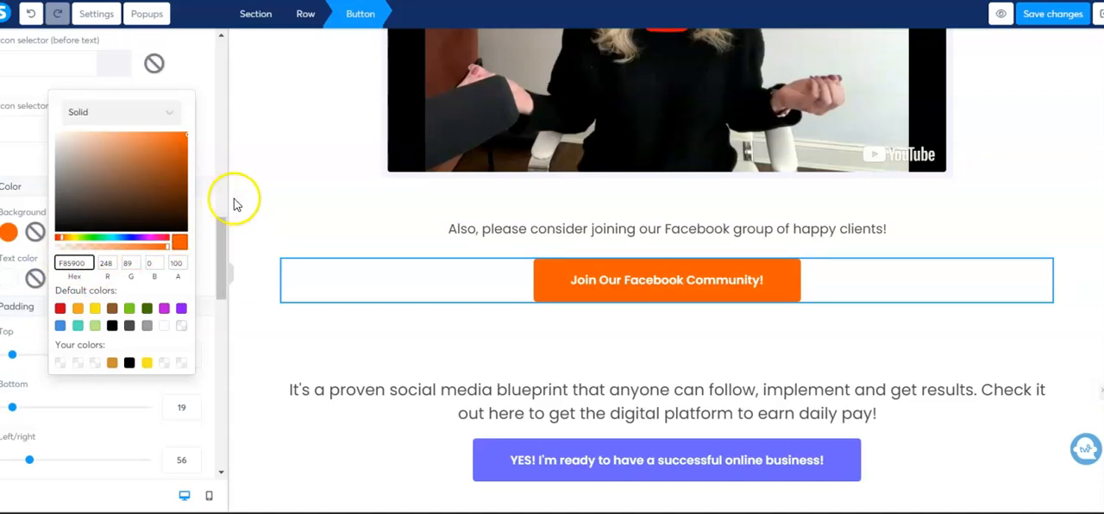
left_click(260, 202)
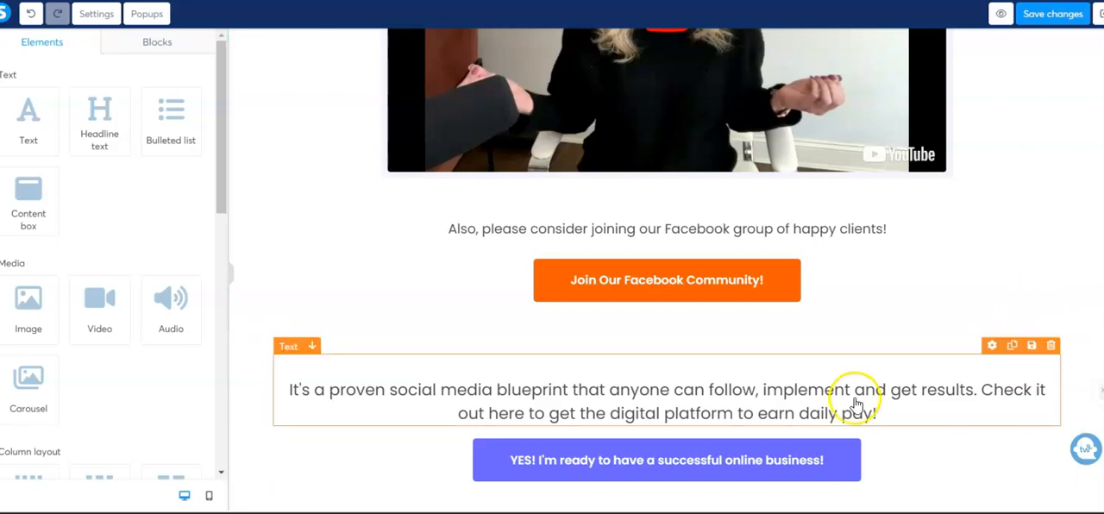
Set the background color of the "YES! I'm ready to have a successful online business!" button to dark blue, 1C10D9
left_click(631, 463)
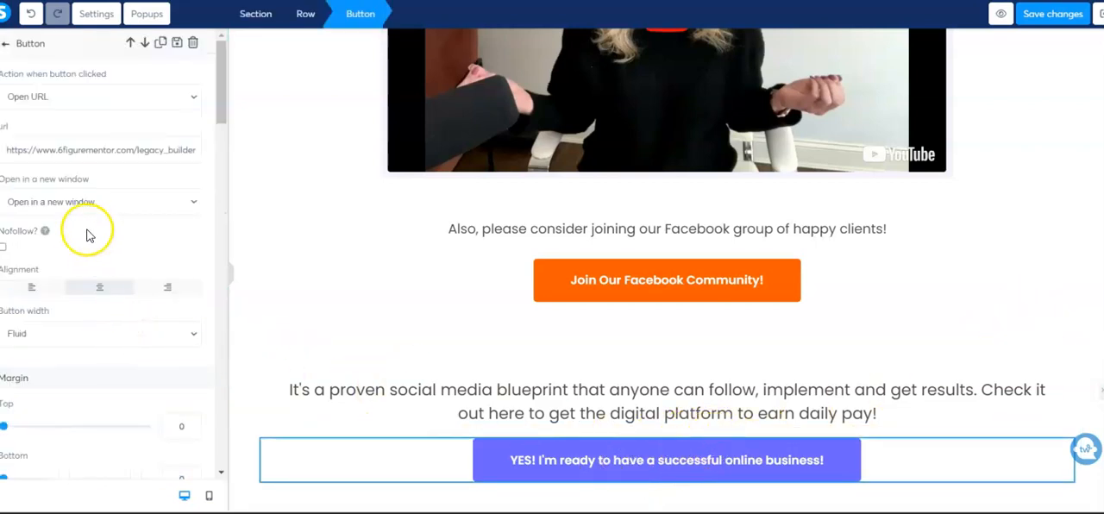
scroll(138, 250, "down", 3)
scroll(130, 263, "down", 7)
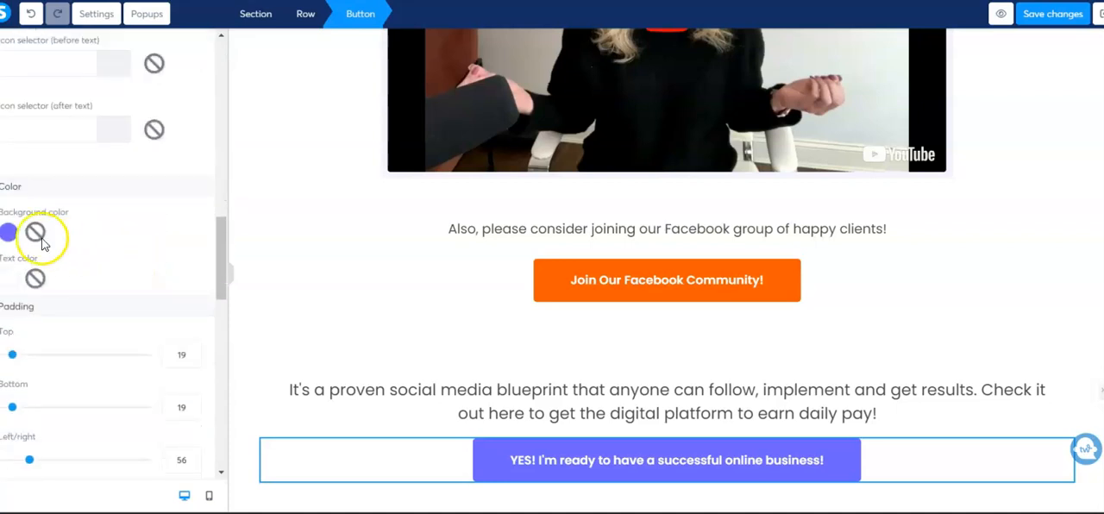
left_click(8, 233)
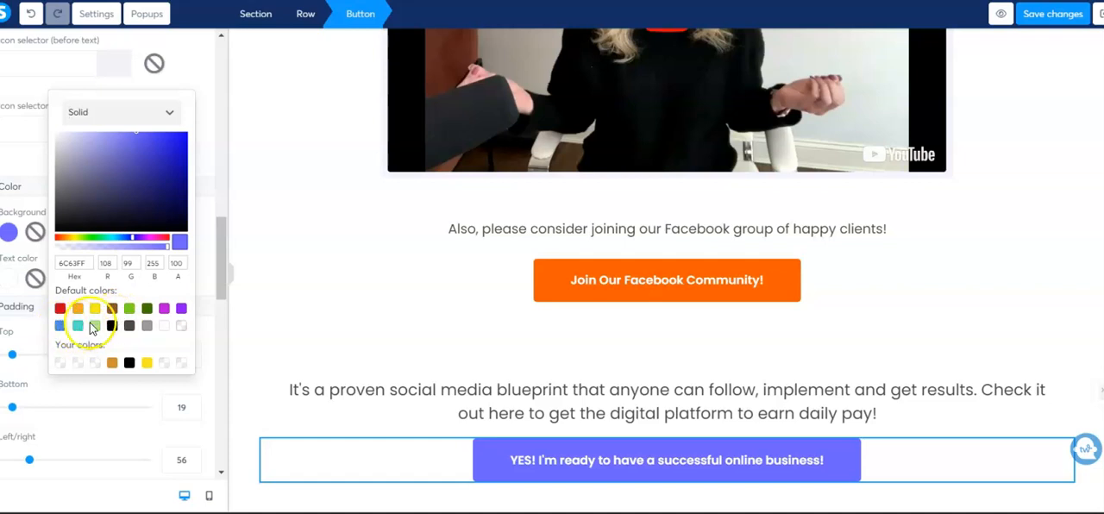
left_click(178, 147)
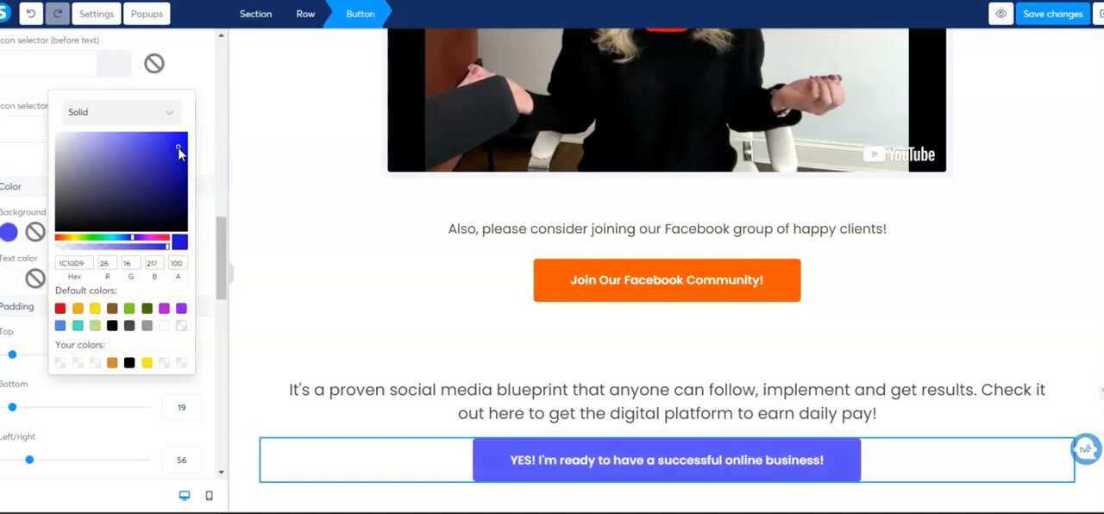
left_click(320, 246)
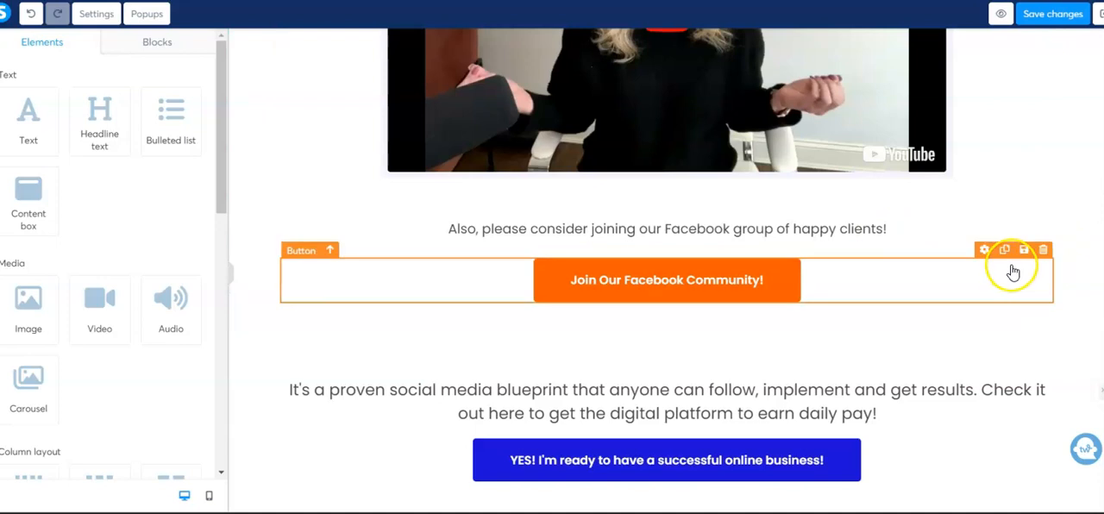
Insert an image element between the Facebook community button and the blueprint text, using the "$21,750 in March" testimonial screenshot
scroll(1022, 255, "up", 5)
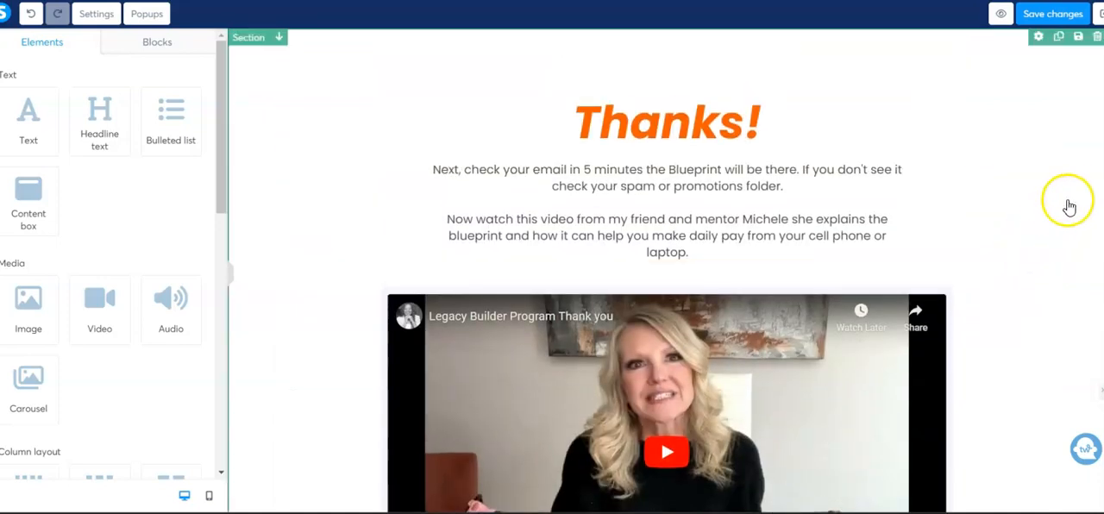
scroll(1078, 205, "down", 5)
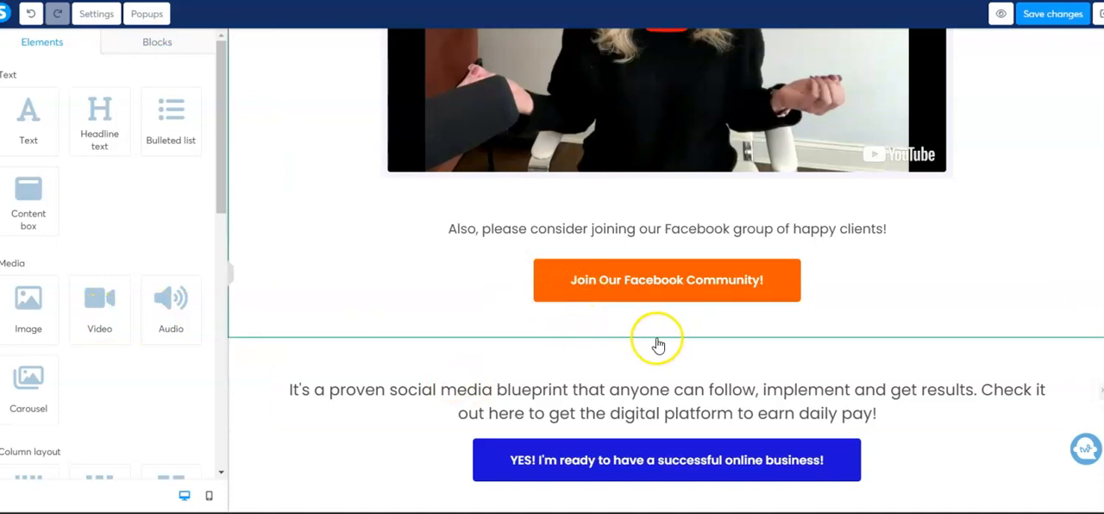
left_click_drag(24, 307, 571, 336)
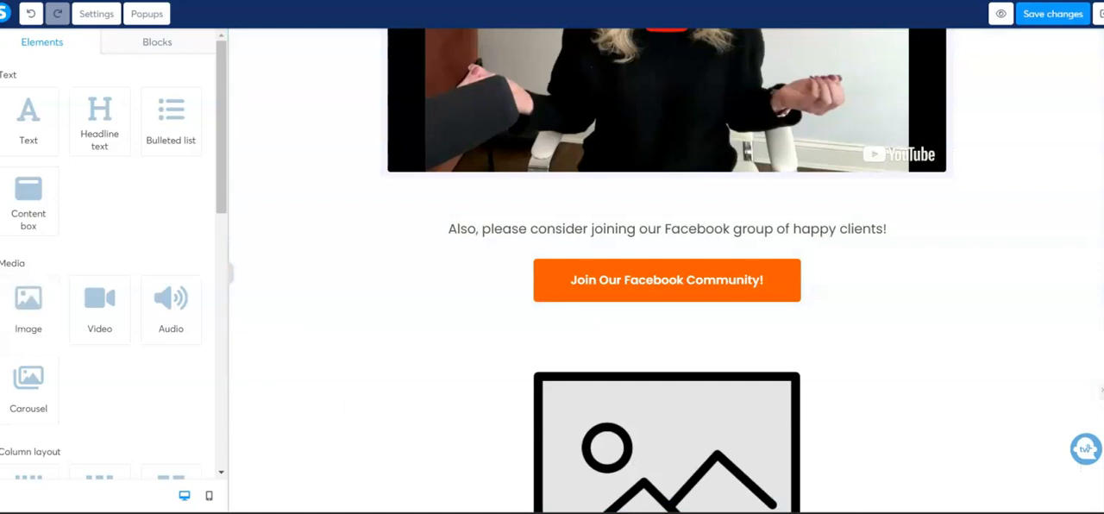
scroll(1066, 334, "down", 3)
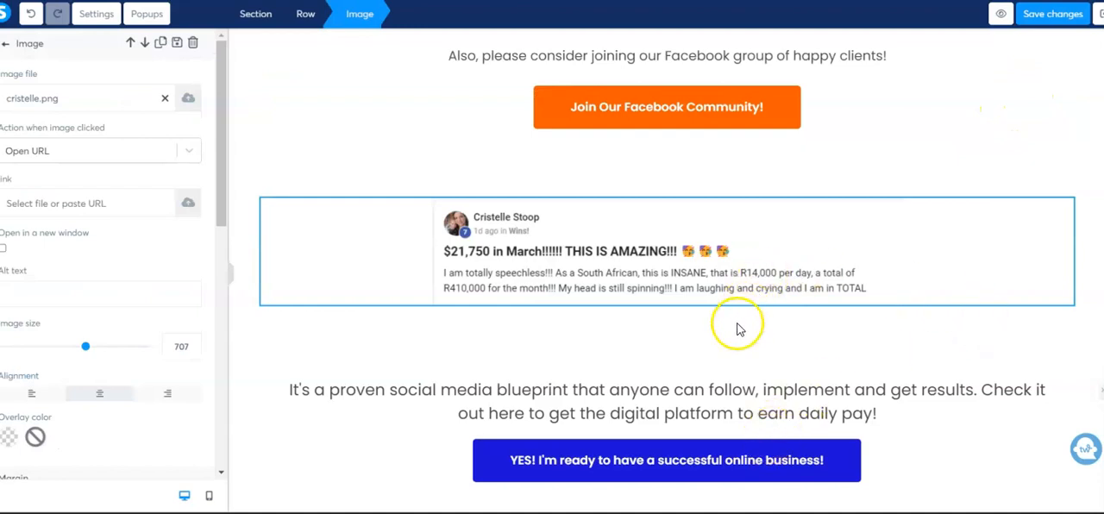
left_click(731, 338)
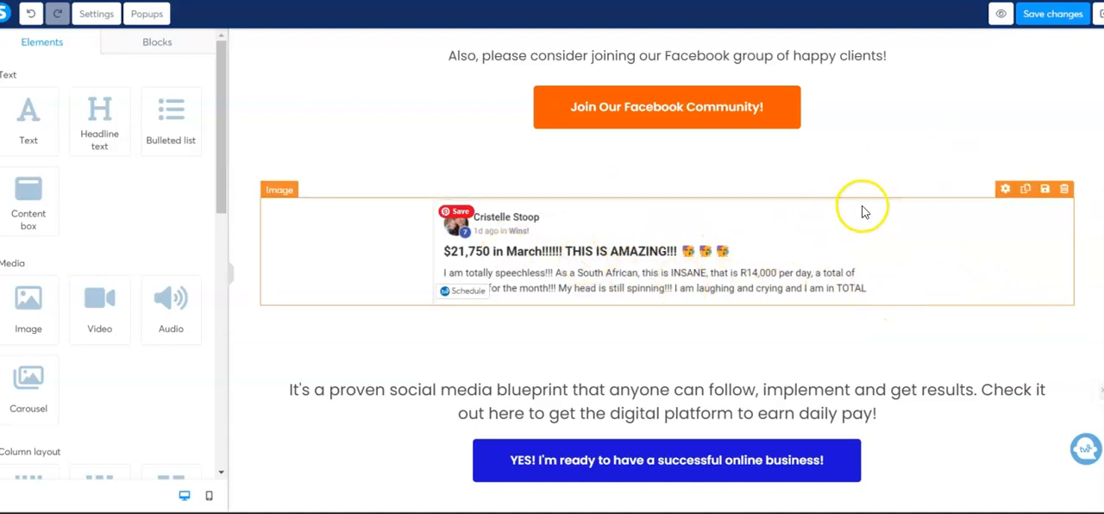
Duplicate the "$21,750 in March" testimonial image directly below the original
scroll(879, 194, "up", 3)
scroll(880, 194, "up", 3)
scroll(948, 216, "down", 4)
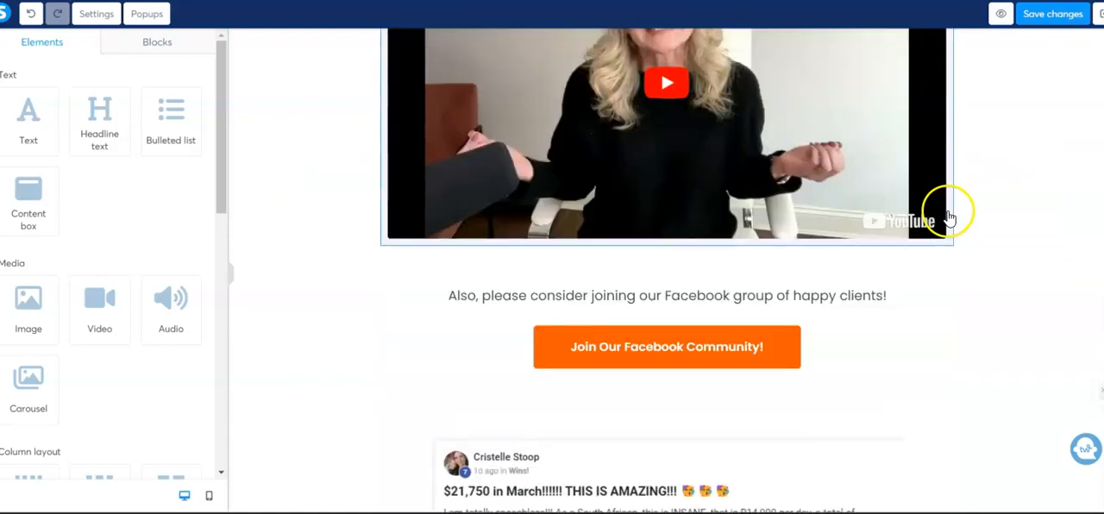
scroll(948, 216, "down", 2)
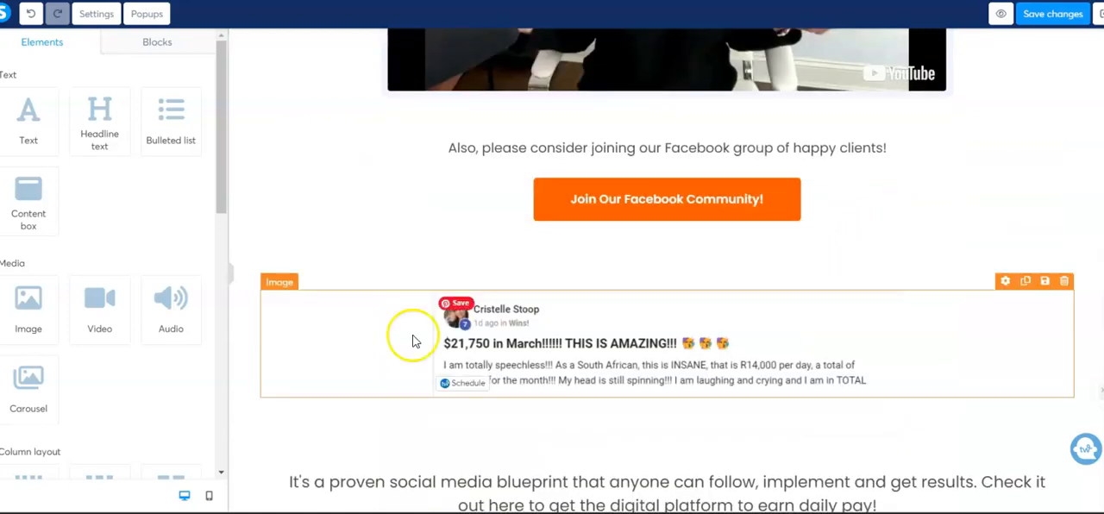
scroll(854, 375, "down", 1)
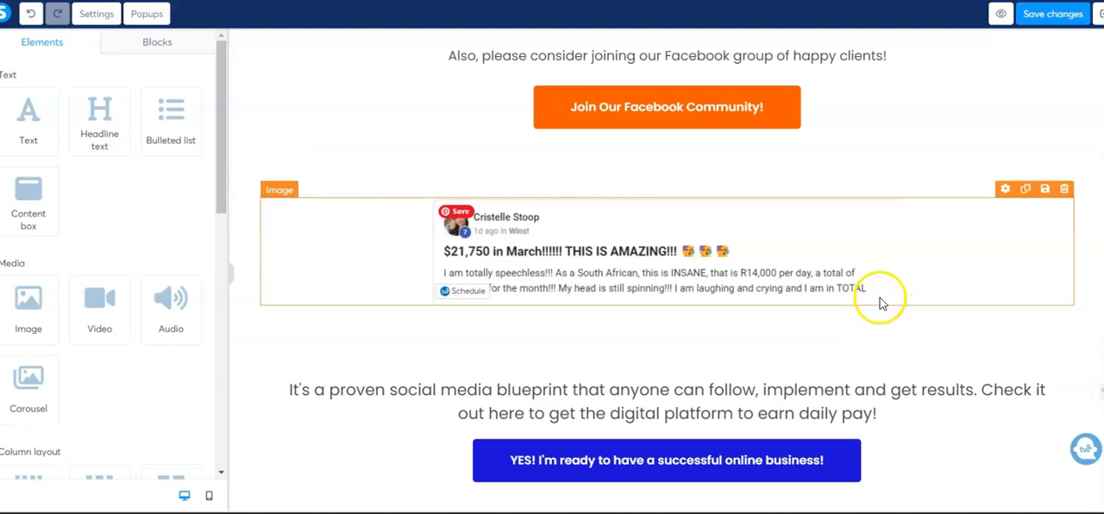
left_click(650, 271)
left_click(640, 343)
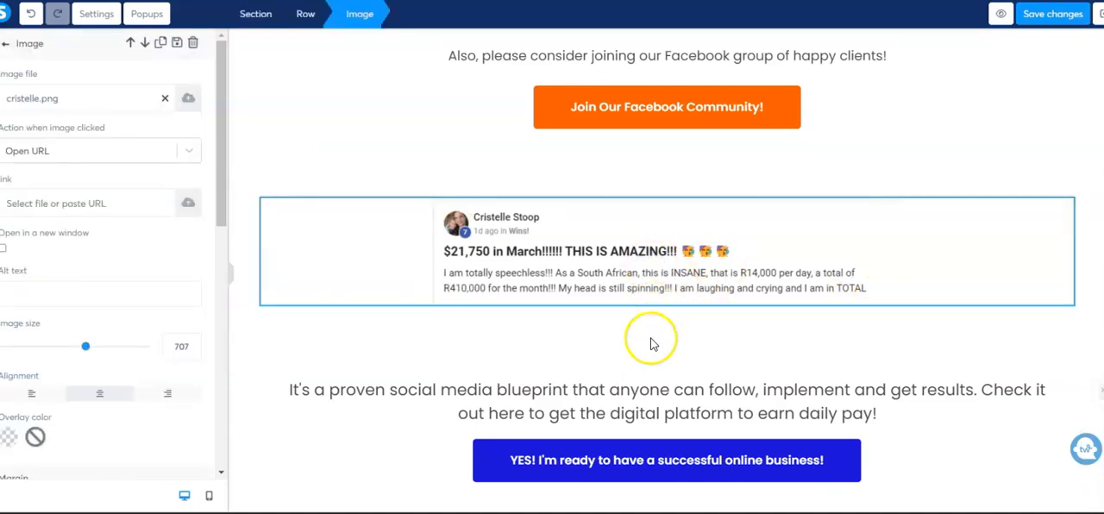
left_click(651, 344)
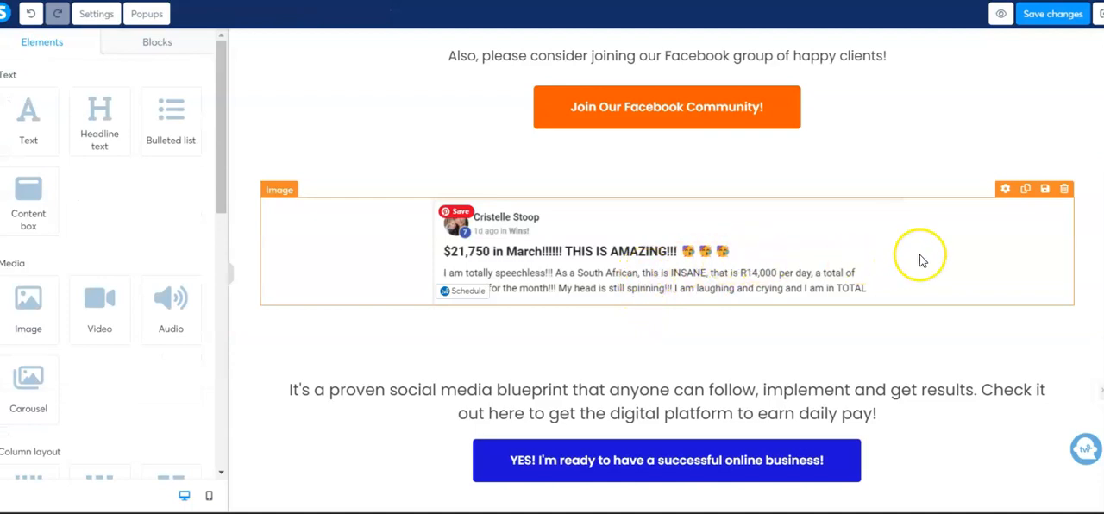
left_click(1025, 189)
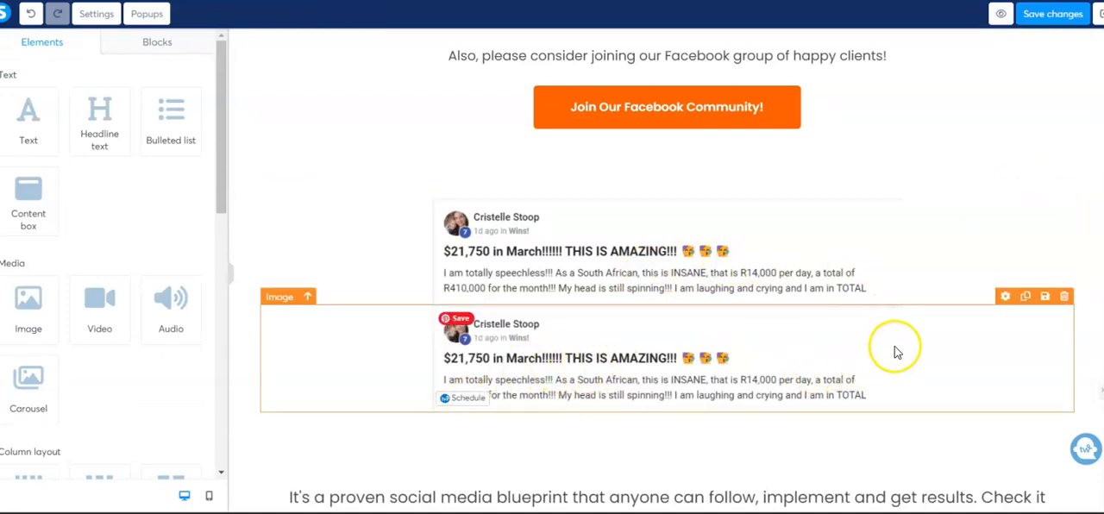
Replace the duplicated image's file by uploading the "Those $900 DINGS!!" testimonial screenshot from the computer
left_click(1005, 296)
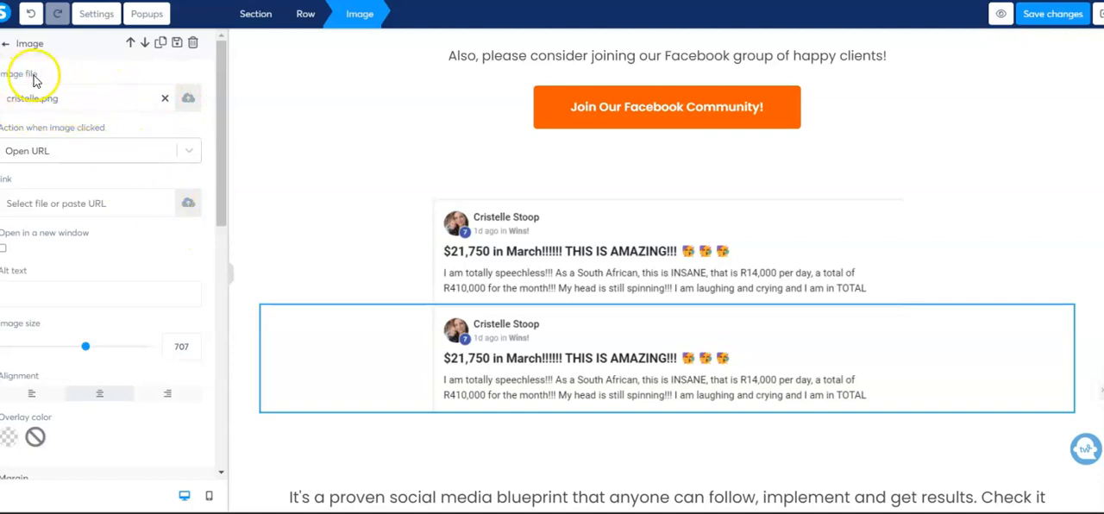
left_click(188, 100)
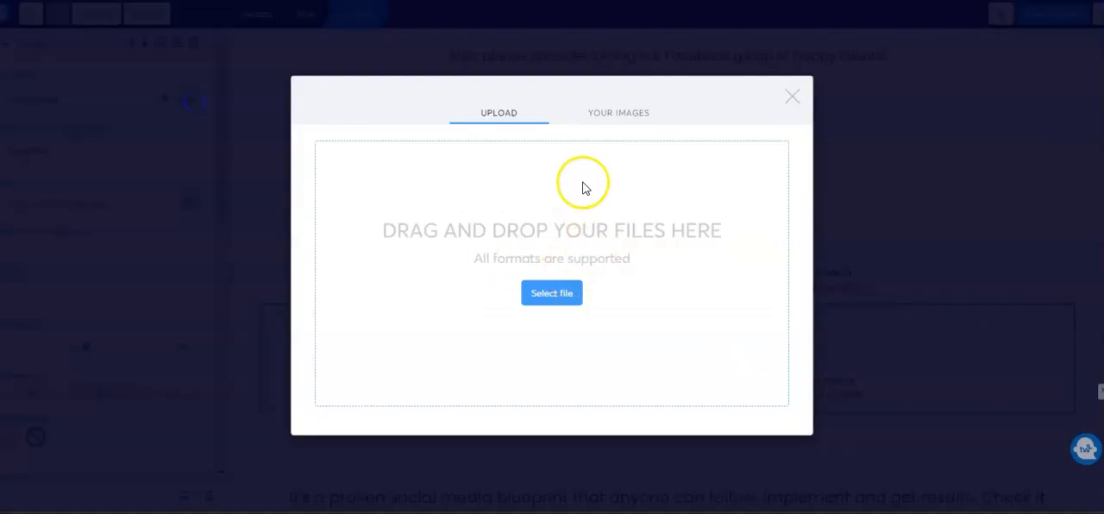
left_click(619, 115)
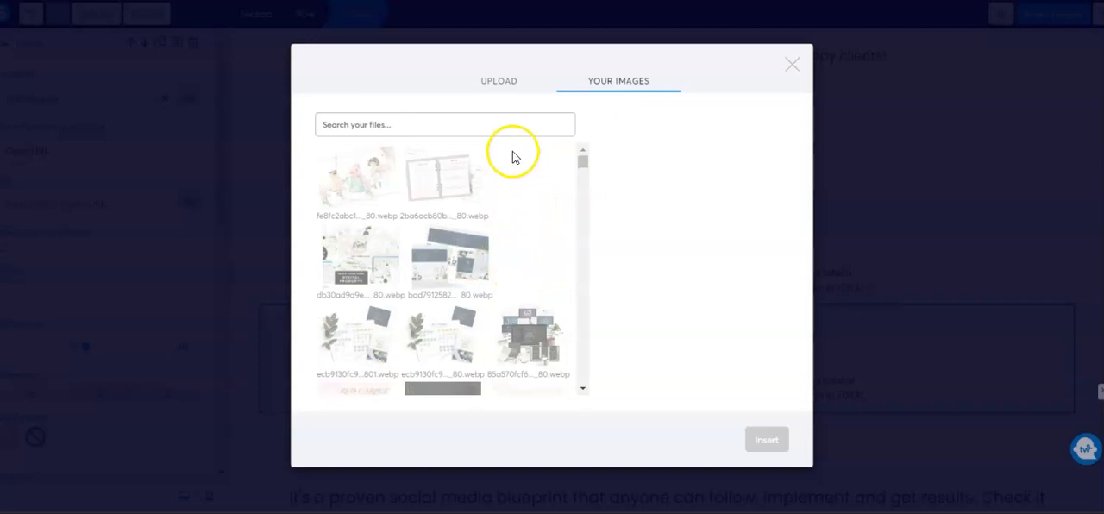
left_click(499, 83)
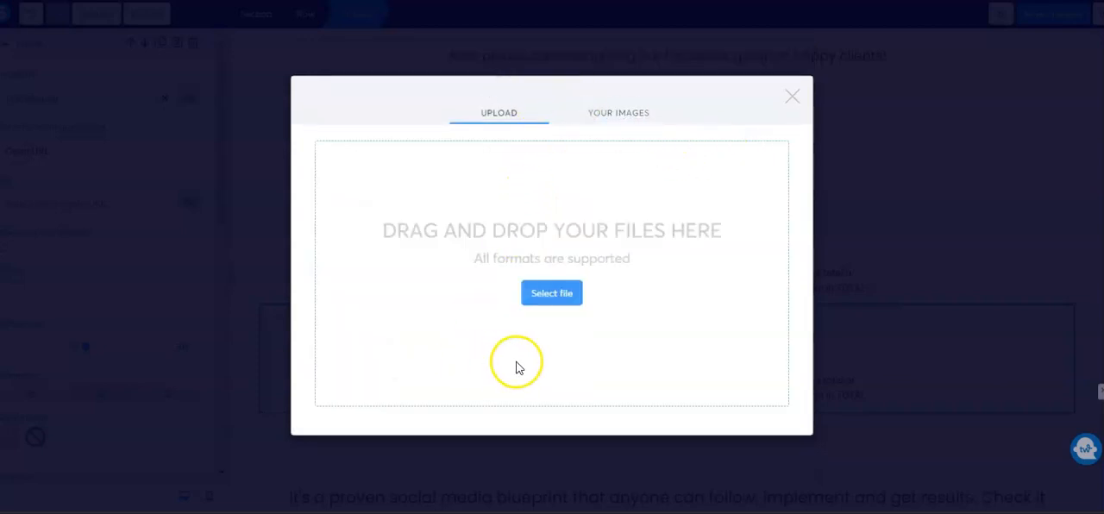
left_click(550, 295)
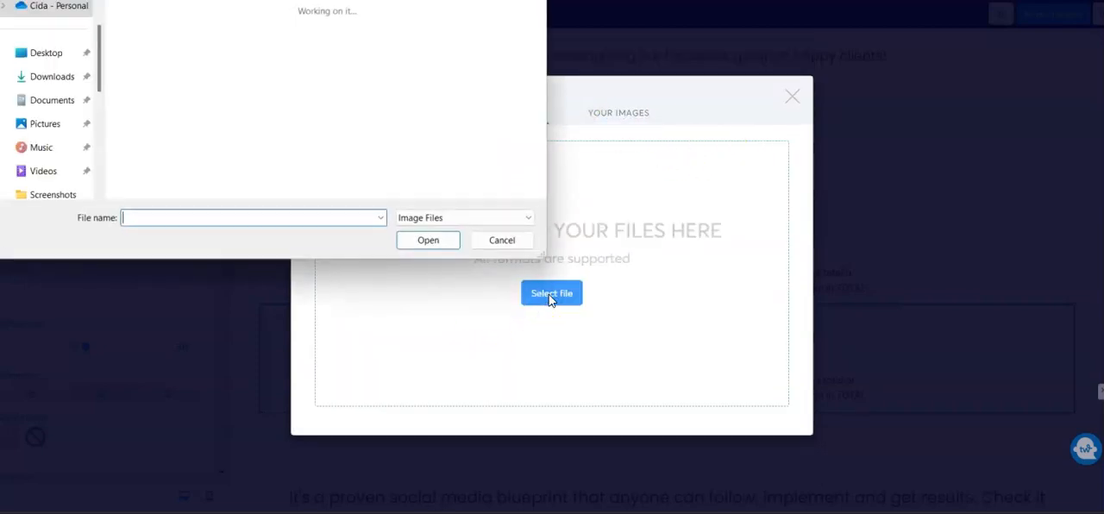
scroll(394, 122, "down", 3)
scroll(394, 122, "down", 3)
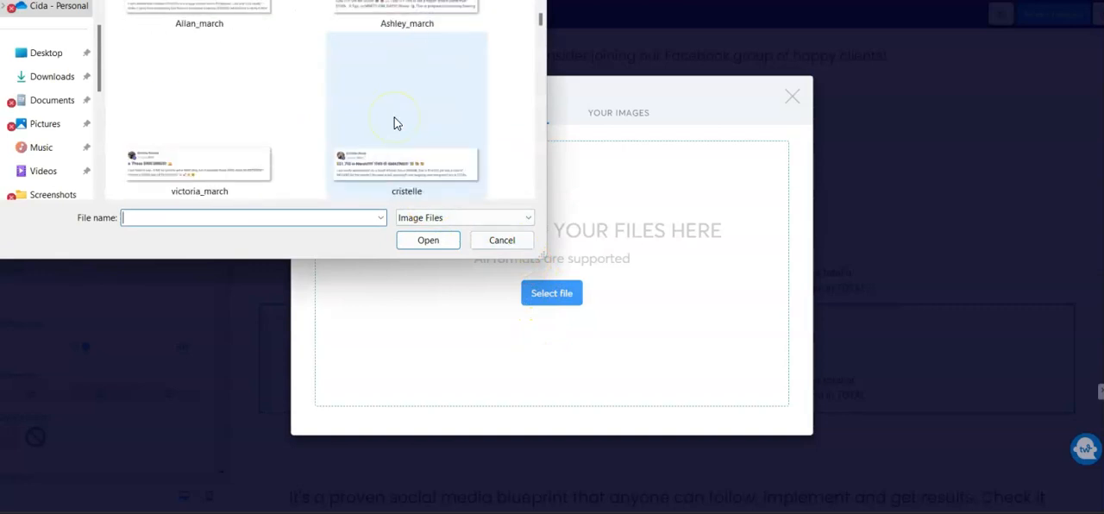
left_click(136, 169)
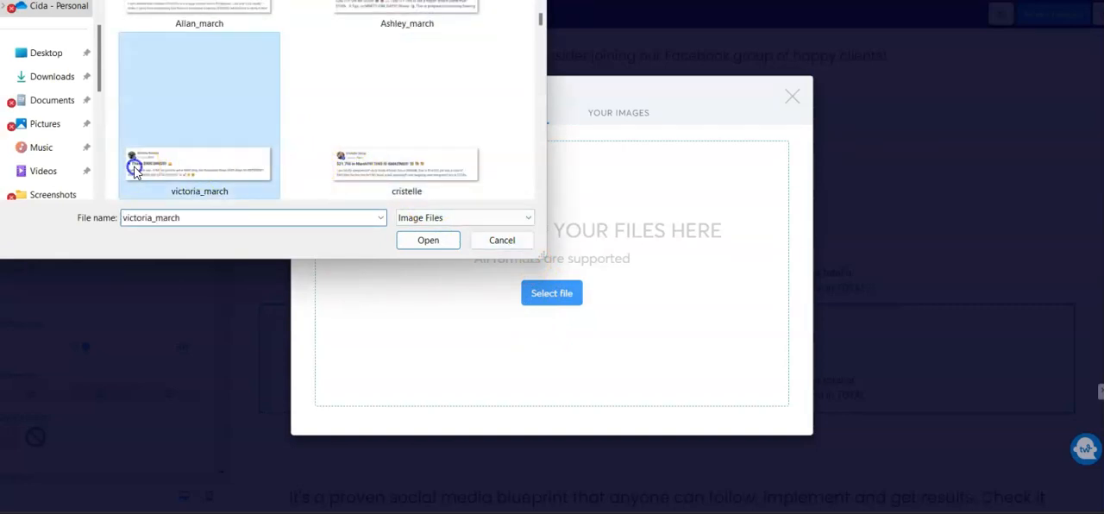
left_click(433, 244)
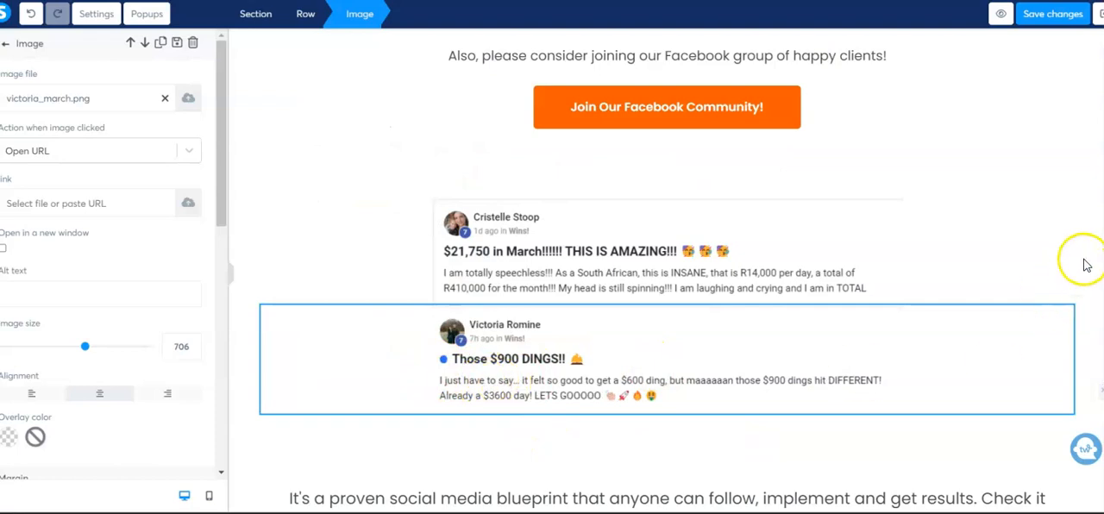
left_click(1086, 265)
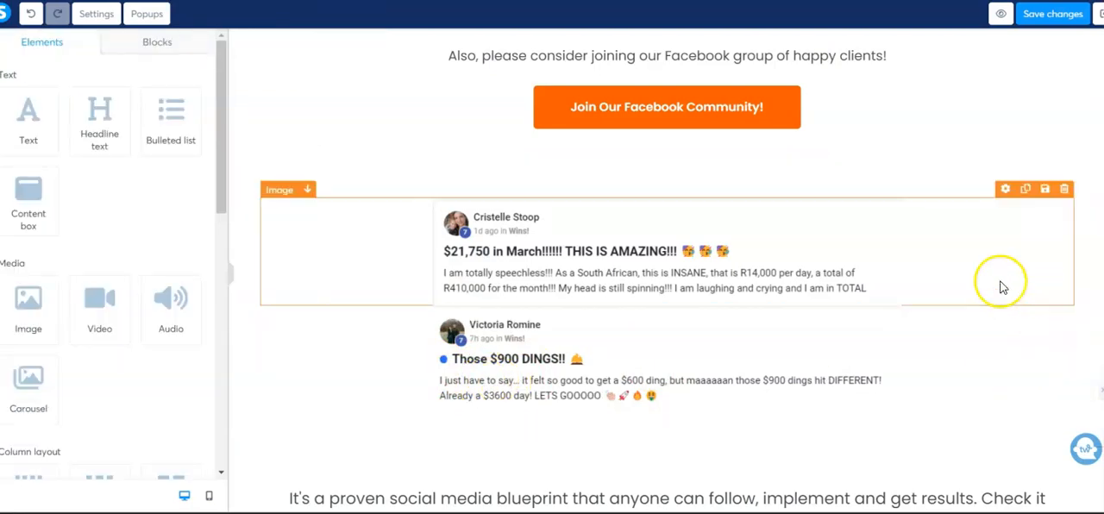
Add a video element below the Facebook community button, above the two testimonial images
scroll(1000, 288, "down", 1)
scroll(955, 330, "up", 2)
scroll(971, 313, "down", 2)
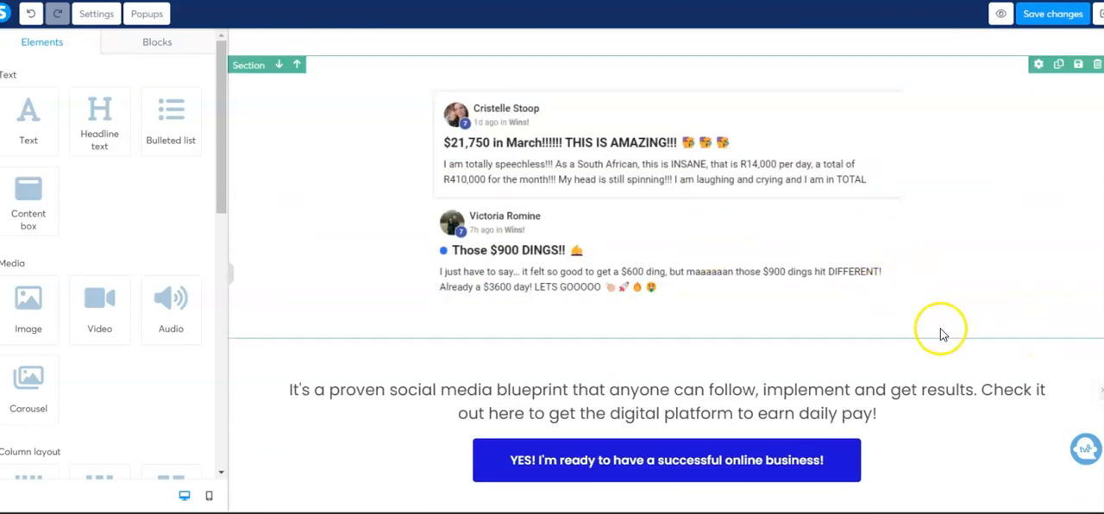
scroll(948, 327, "up", 2)
scroll(927, 258, "up", 4)
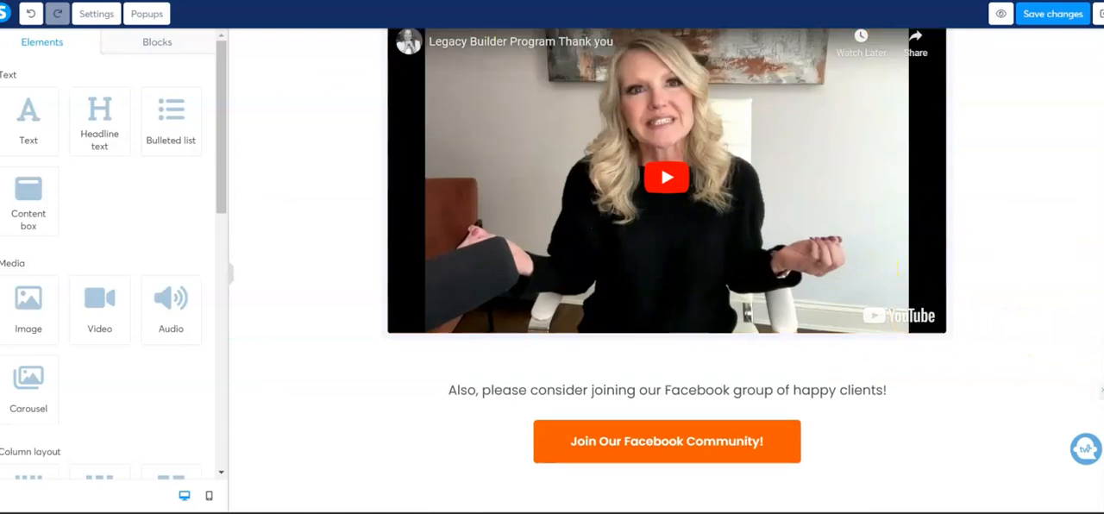
scroll(764, 413, "down", 4)
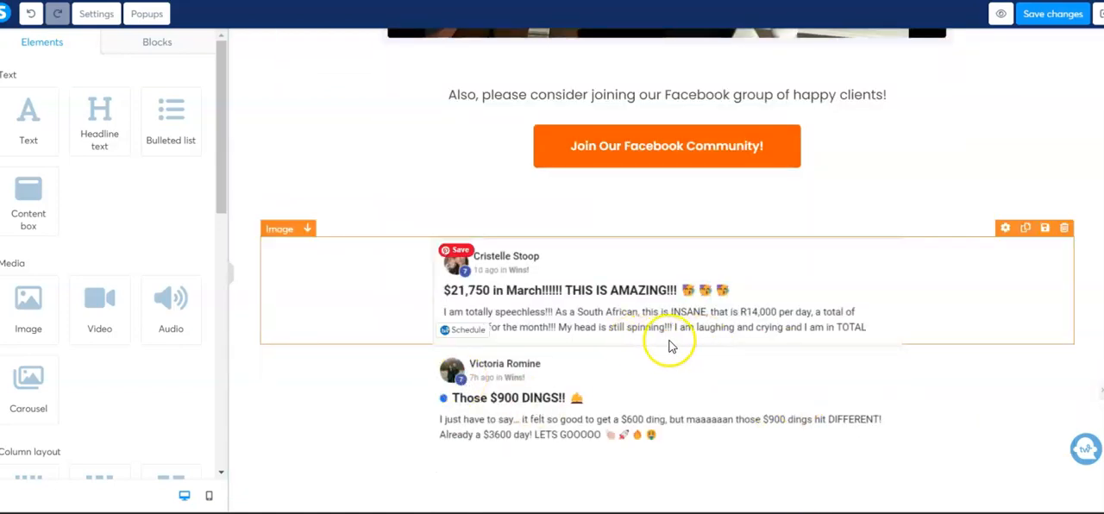
left_click_drag(99, 297, 584, 222)
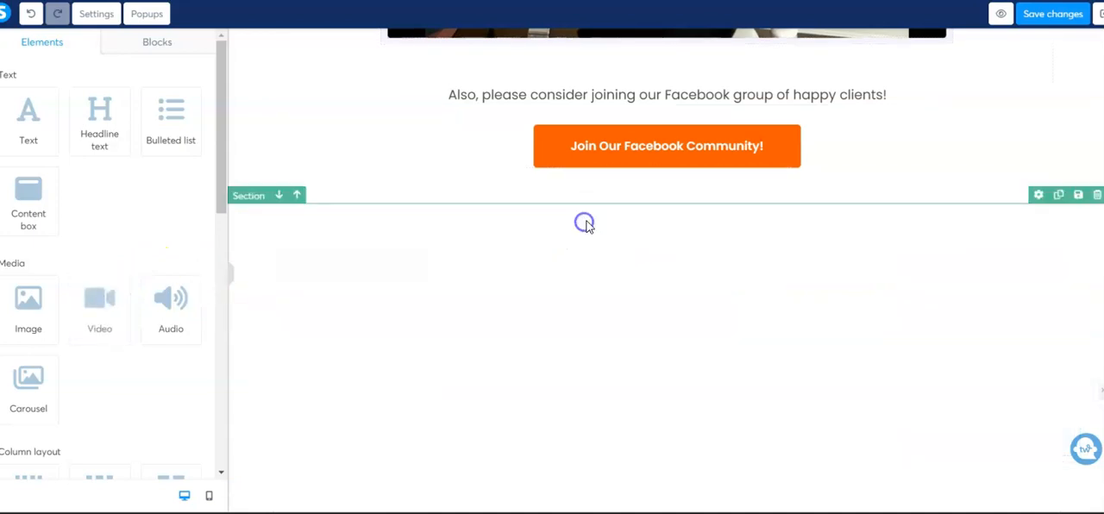
Replace the placeholder URL of the video below the Facebook community button with the YouTube link to "How To Make 6 Figures From Home"
scroll(768, 362, "down", 3)
scroll(776, 350, "up", 3)
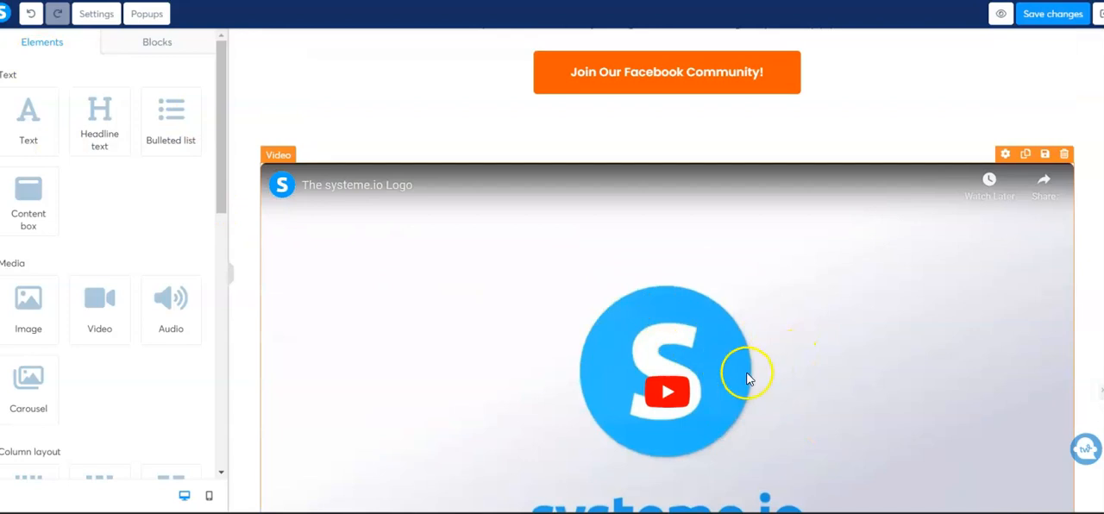
scroll(749, 379, "up", 7)
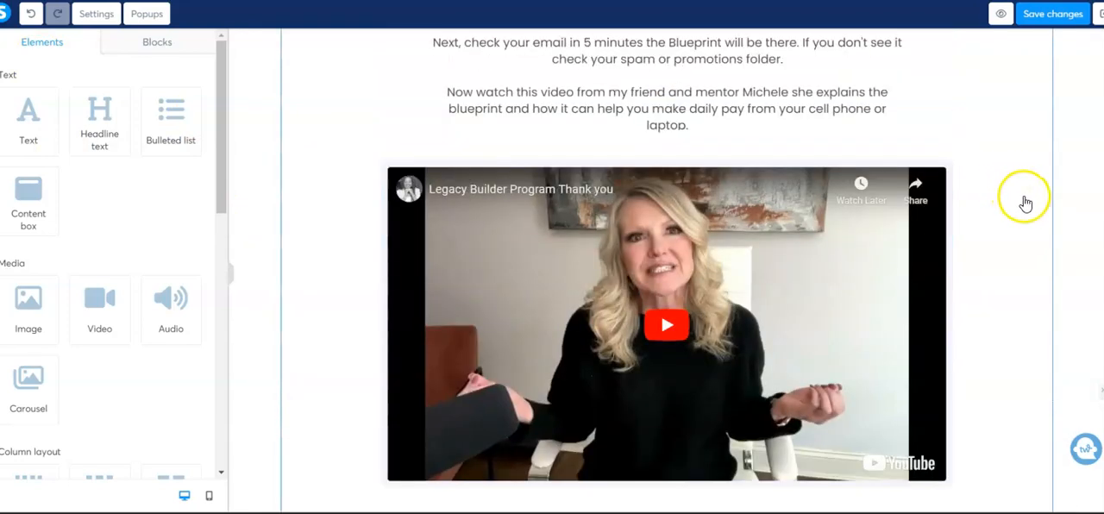
scroll(1030, 207, "down", 4)
scroll(1008, 236, "down", 2)
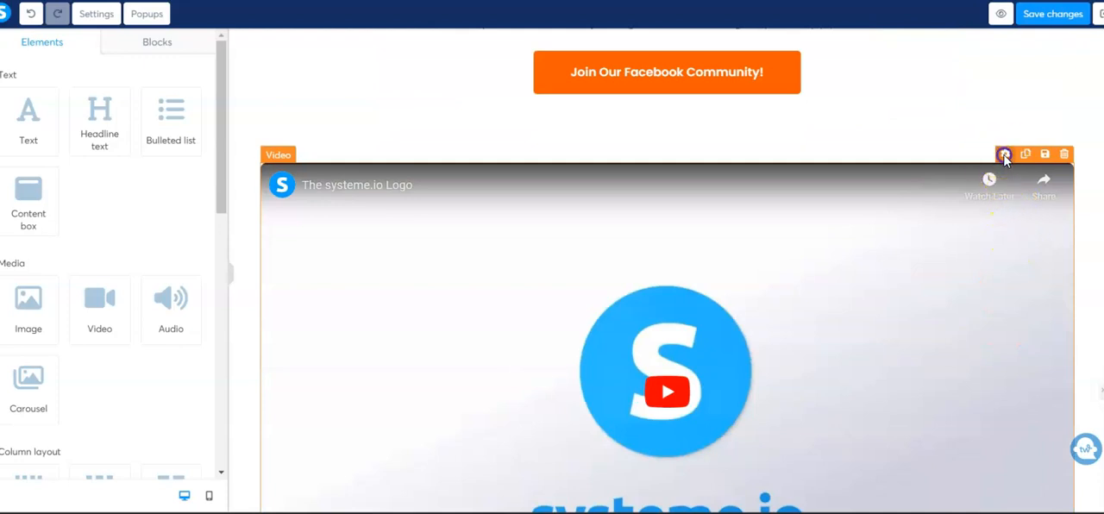
left_click(1003, 155)
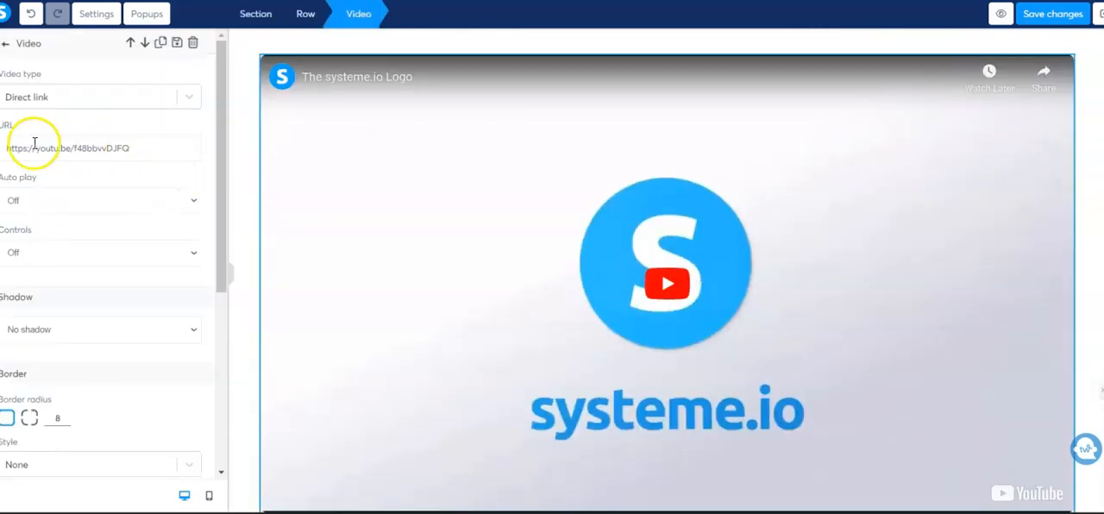
triple_click(121, 149)
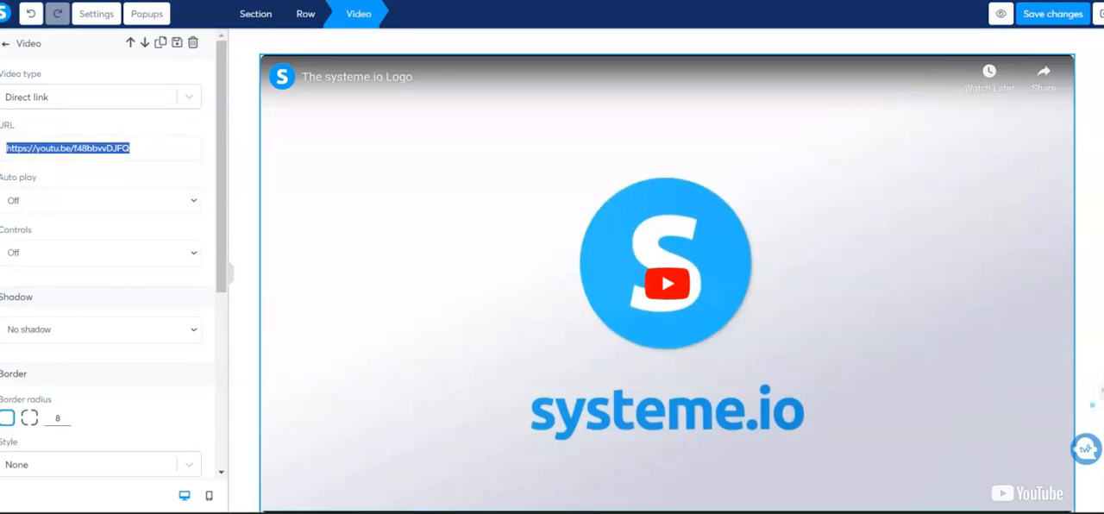
type("https://youtube.com/shorts/iWYQb1JLBpY?si=y31wELM1WkNAsZkp")
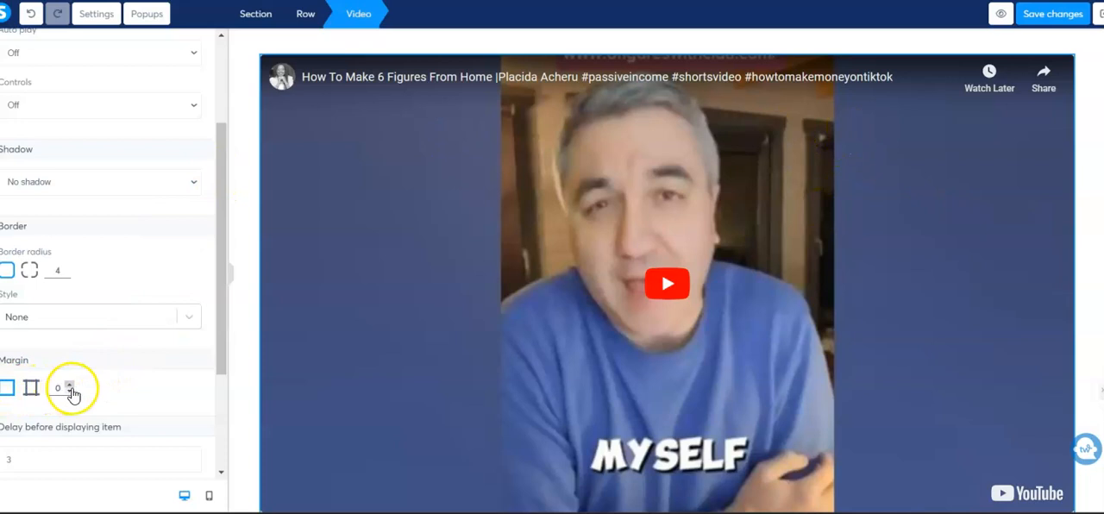
Set the margin of the "How To Make 6 Figures From Home" video to 155 and leave its settings
left_click(68, 394)
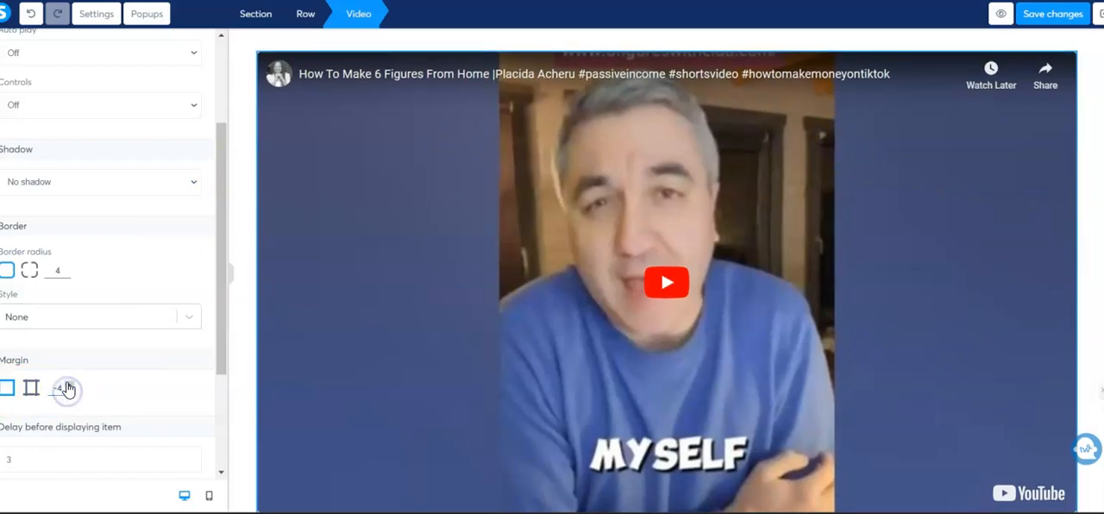
left_click(68, 393)
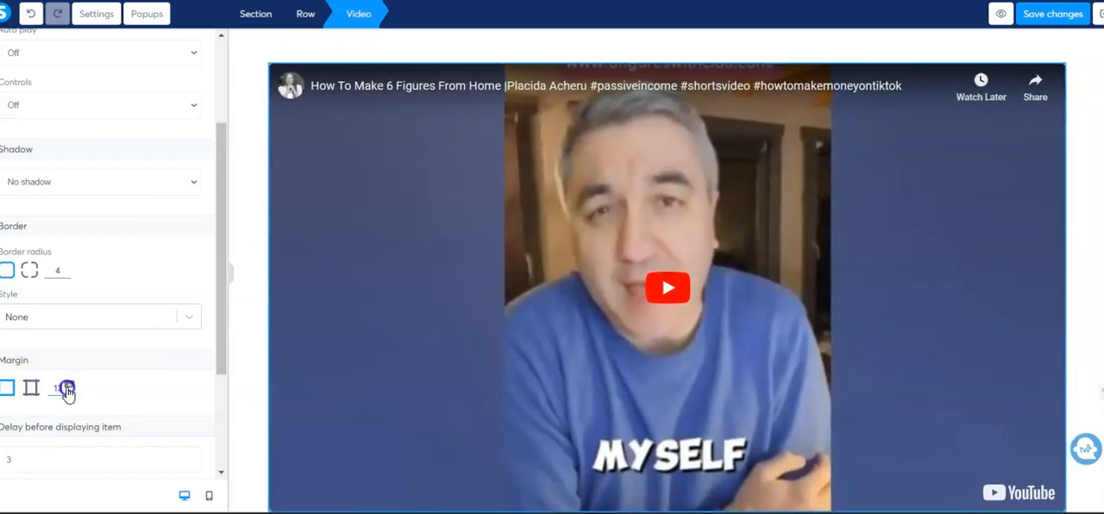
left_click(68, 393)
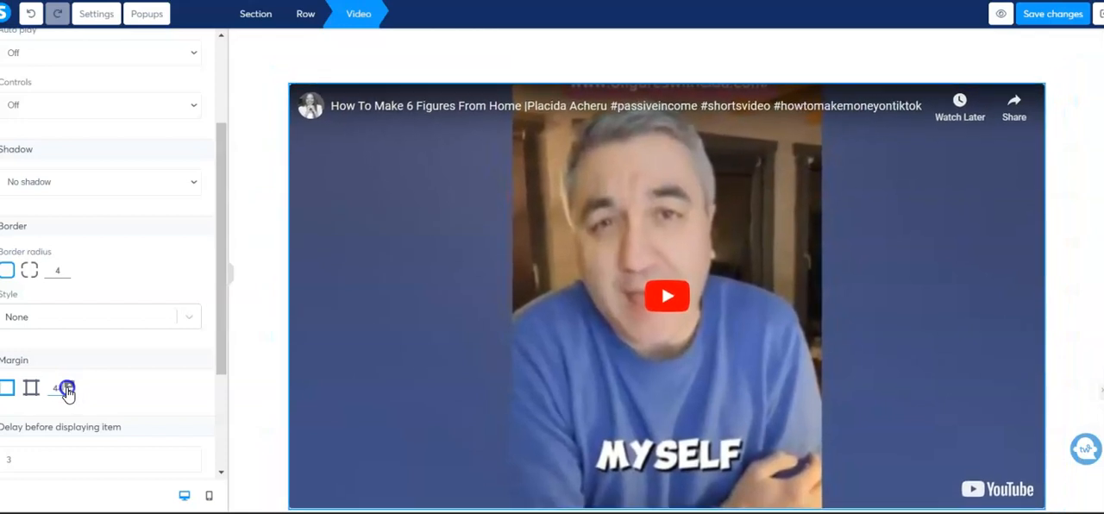
left_click(68, 393)
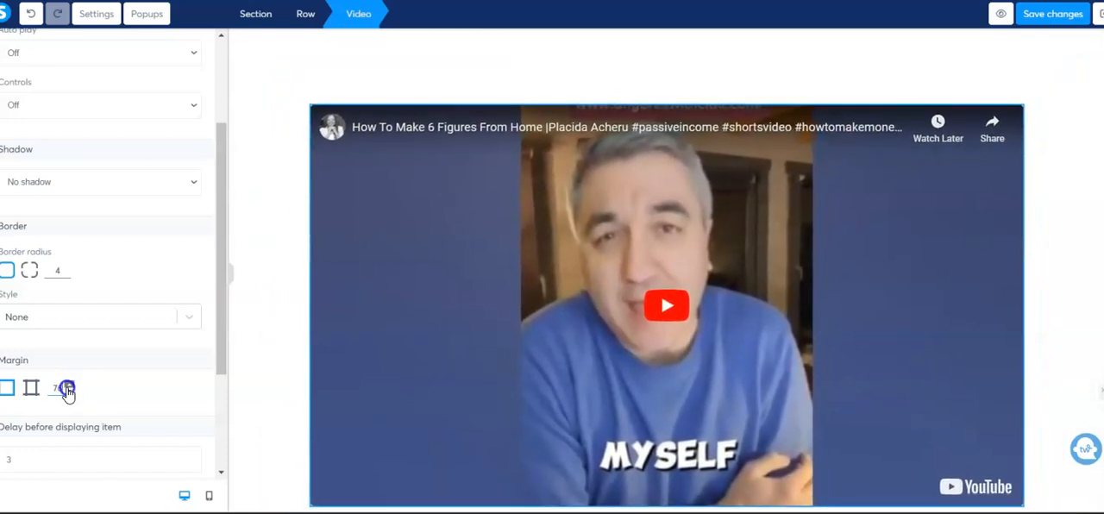
left_click(68, 393)
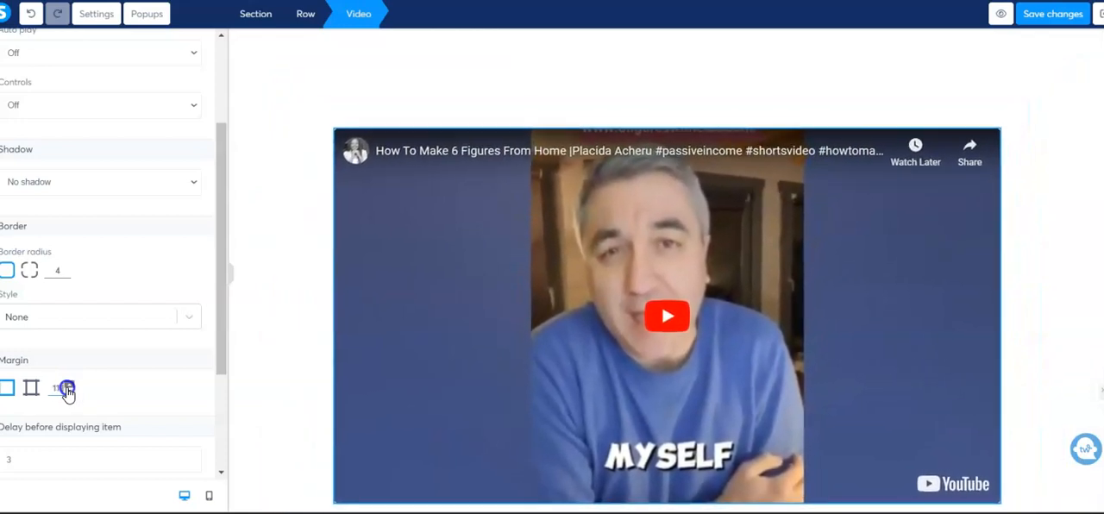
left_click(68, 393)
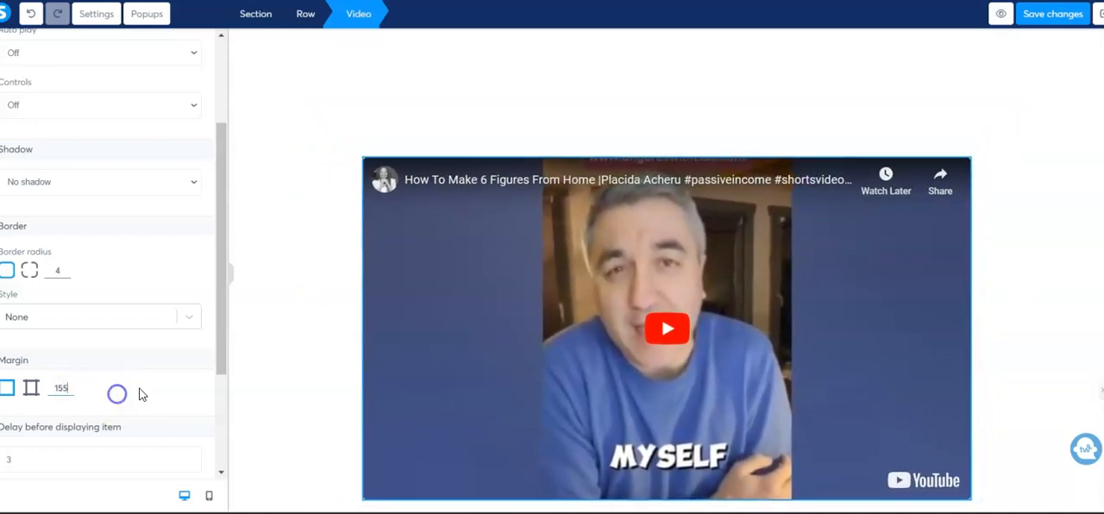
left_click(1036, 183)
scroll(1038, 179, "up", 5)
scroll(1037, 178, "down", 3)
scroll(1041, 181, "down", 1)
left_click(1038, 190)
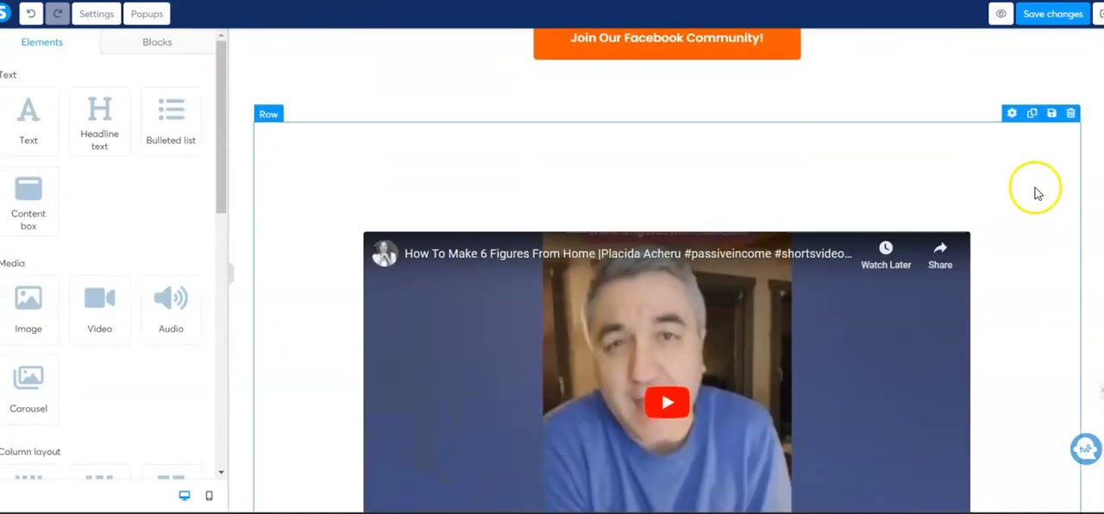
Set the padding of the row containing the "How To Make 6 Figures From Home" video to 0
scroll(1037, 199, "down", 3)
scroll(1037, 202, "up", 2)
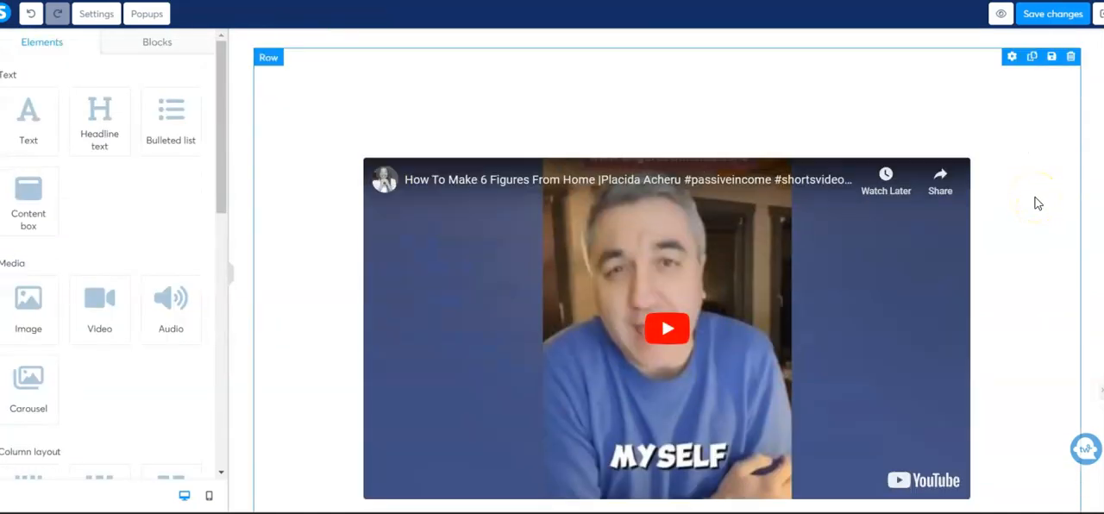
left_click(1012, 57)
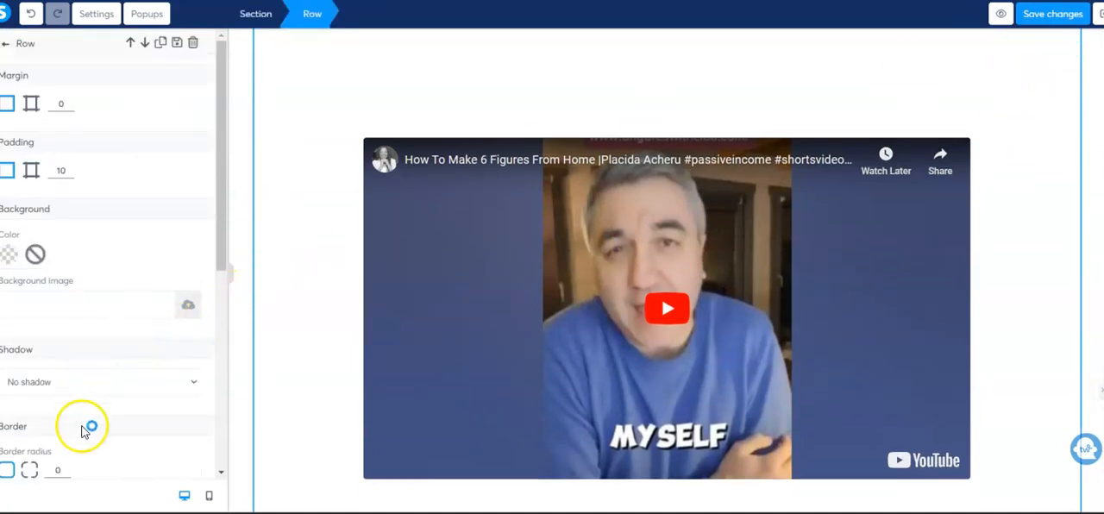
scroll(78, 436, "down", 2)
scroll(85, 320, "down", 3)
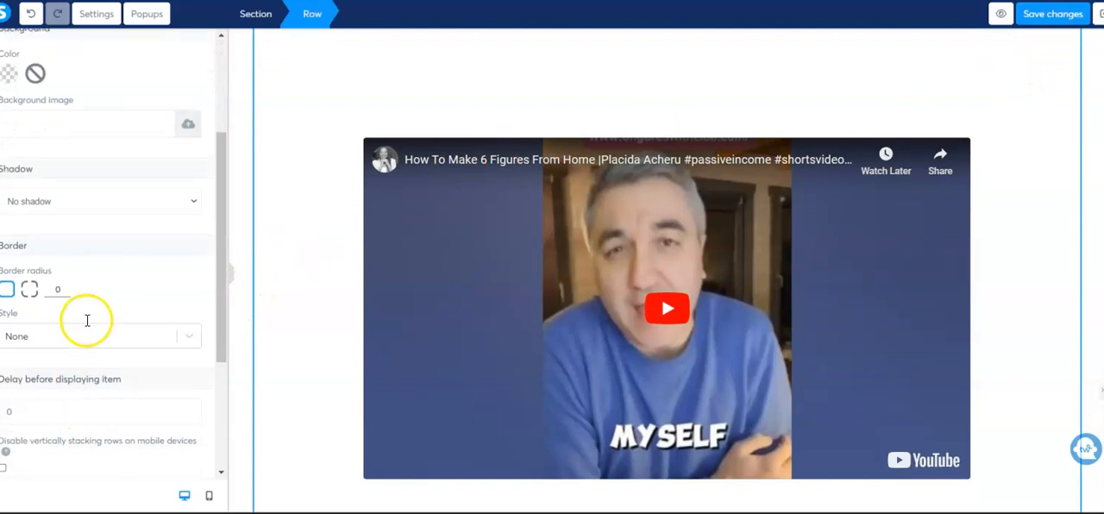
scroll(87, 326, "down", 1)
scroll(90, 317, "up", 4)
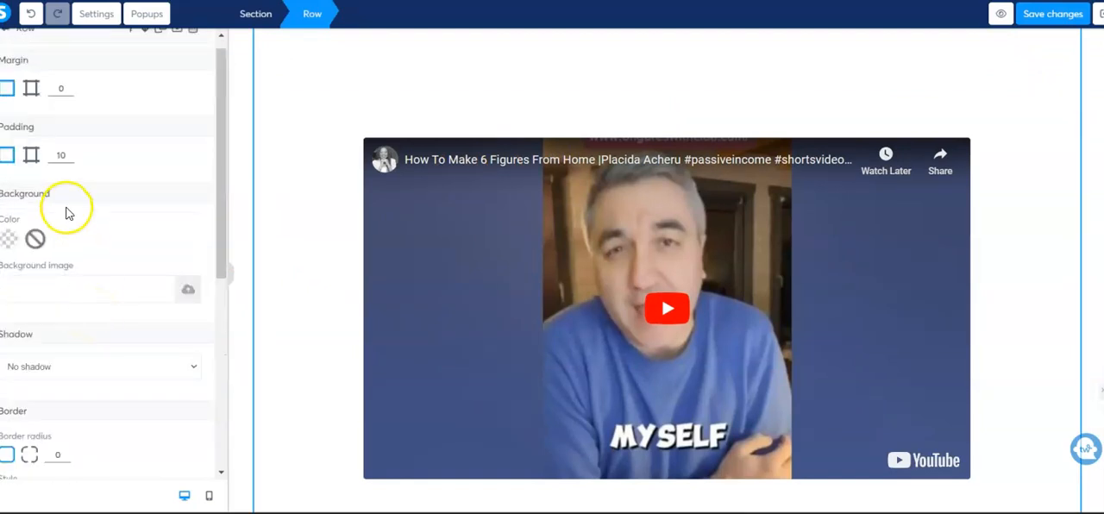
left_click(70, 152)
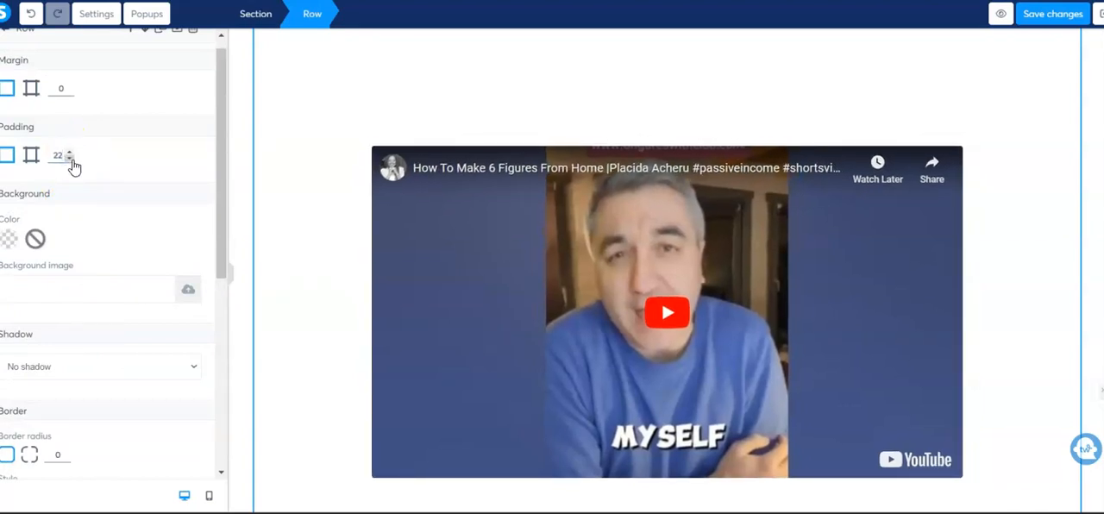
left_click(70, 158)
left_click(69, 159)
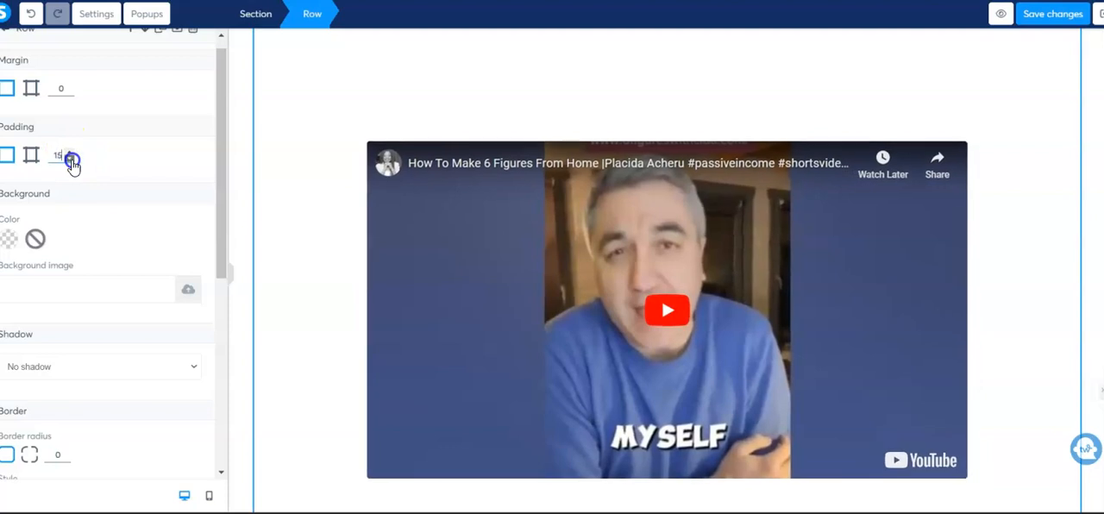
left_click(72, 159)
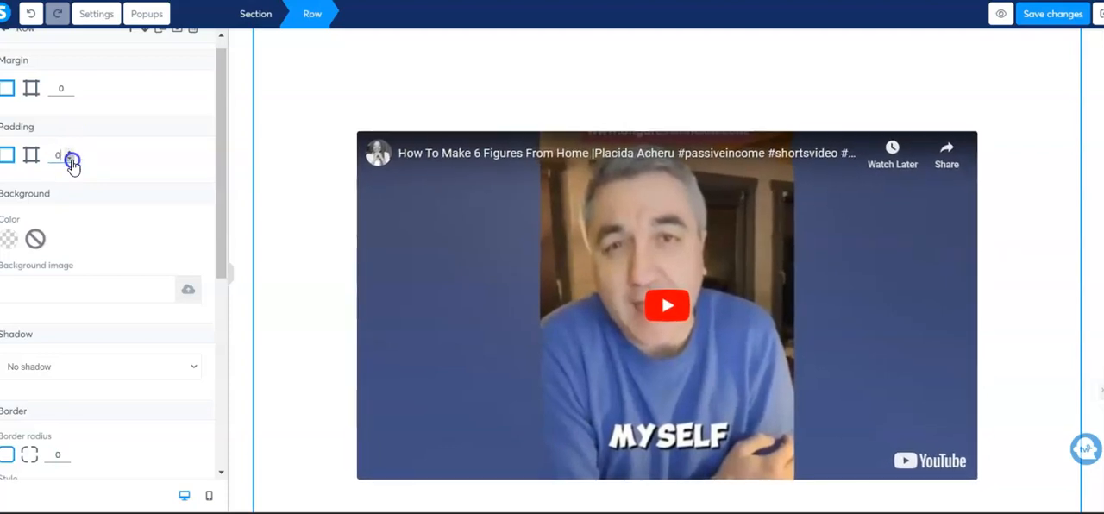
scroll(134, 184, "up", 1)
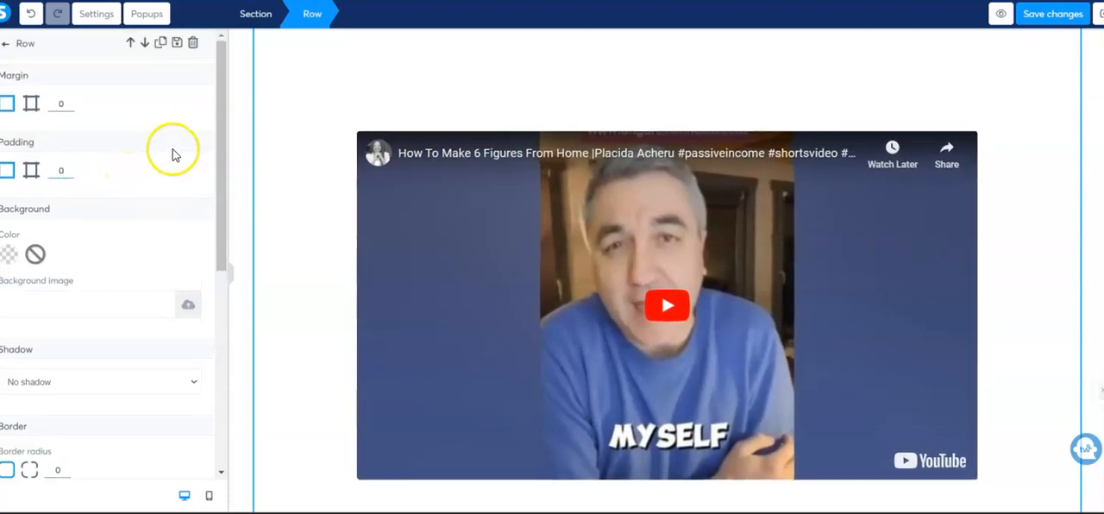
left_click(1030, 226)
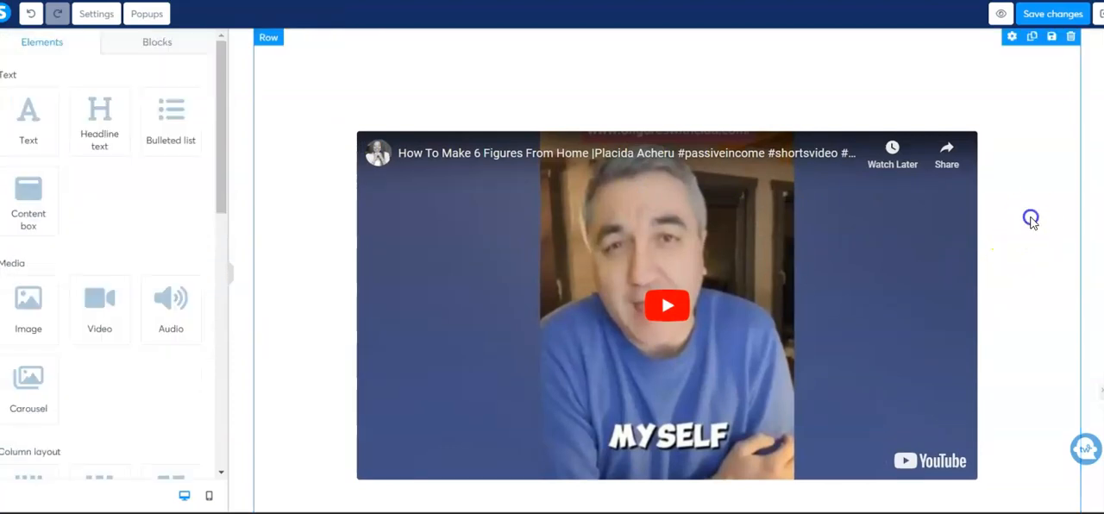
Examine the spacing between the Facebook community button, the new video and the two testimonial images
scroll(1029, 217, "up", 3)
scroll(1037, 268, "down", 3)
scroll(1040, 276, "up", 2)
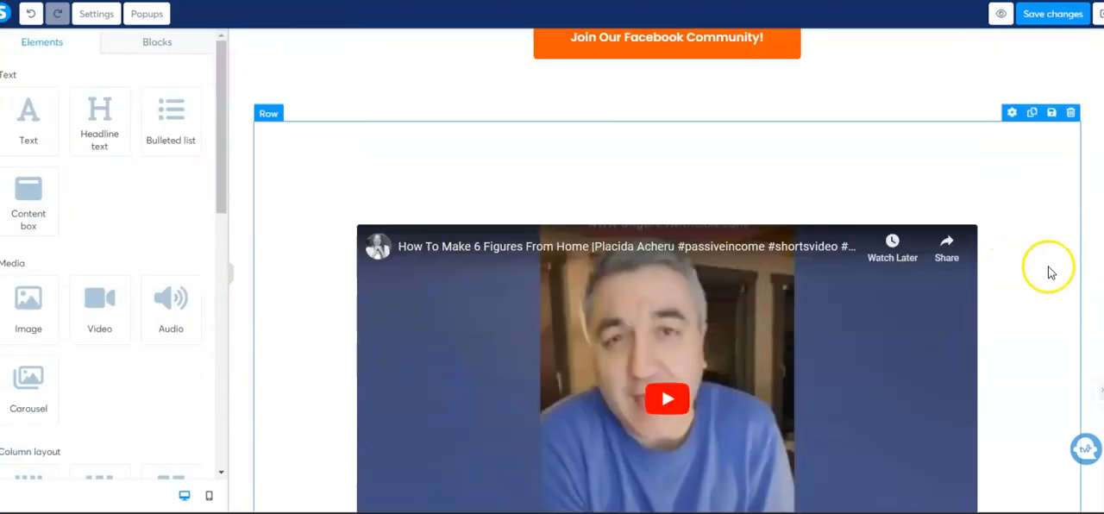
scroll(707, 214, "down", 1)
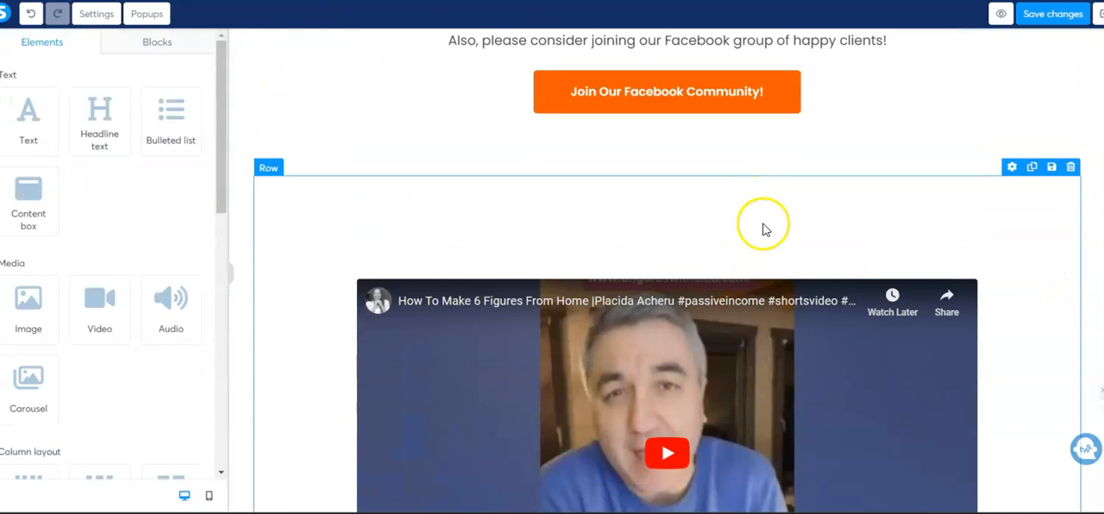
scroll(780, 224, "down", 8)
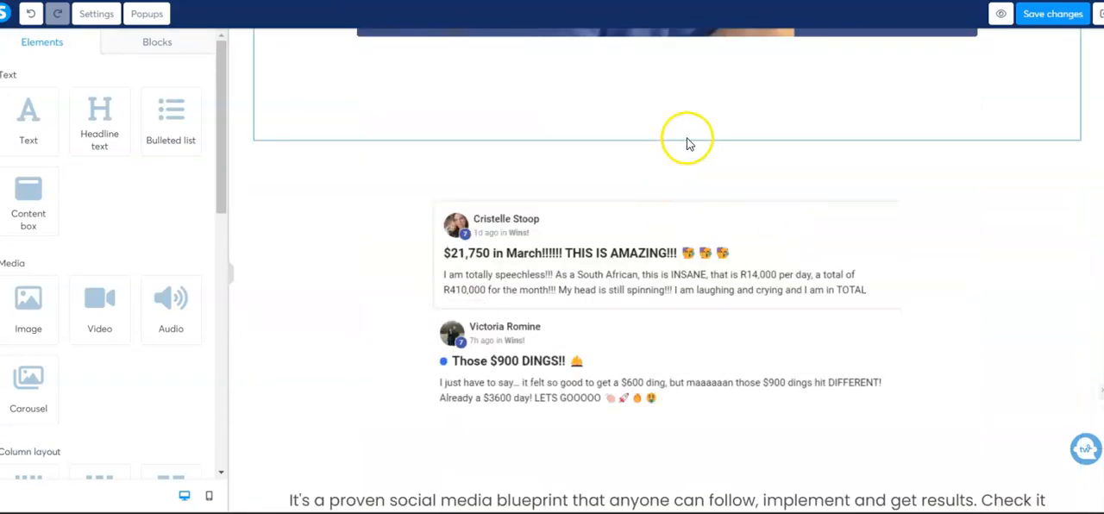
scroll(745, 250, "down", 1)
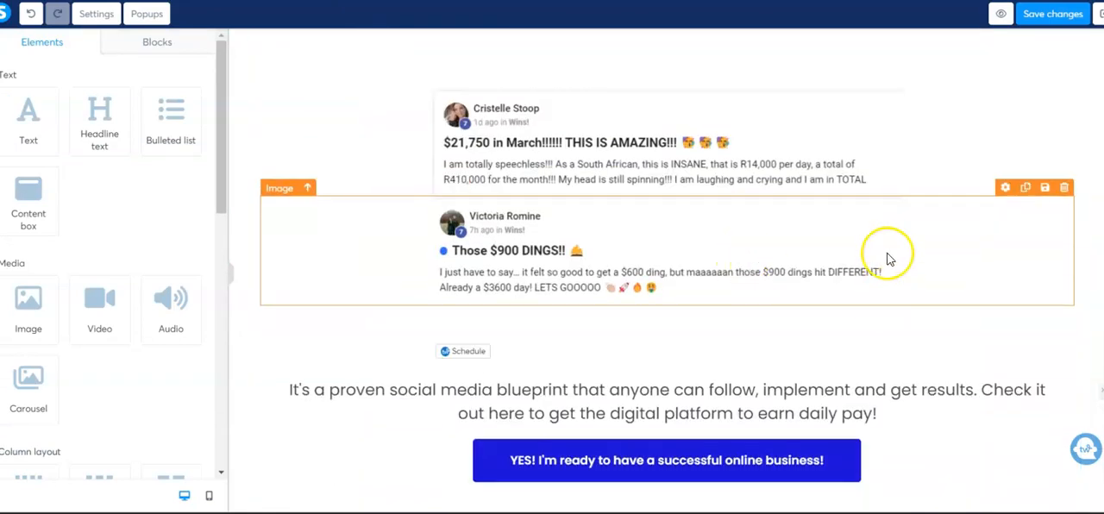
scroll(1089, 328, "up", 8)
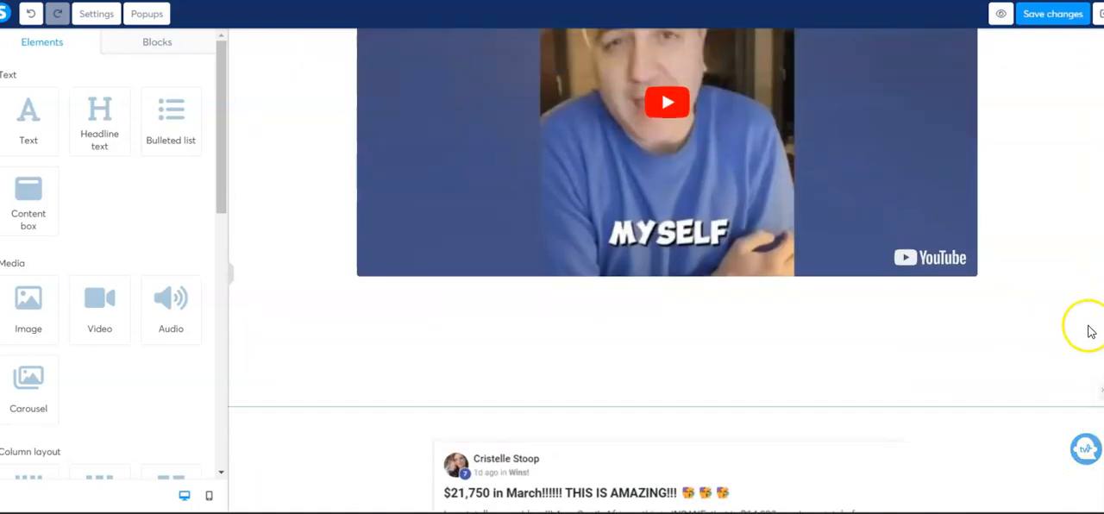
scroll(1093, 362, "down", 4)
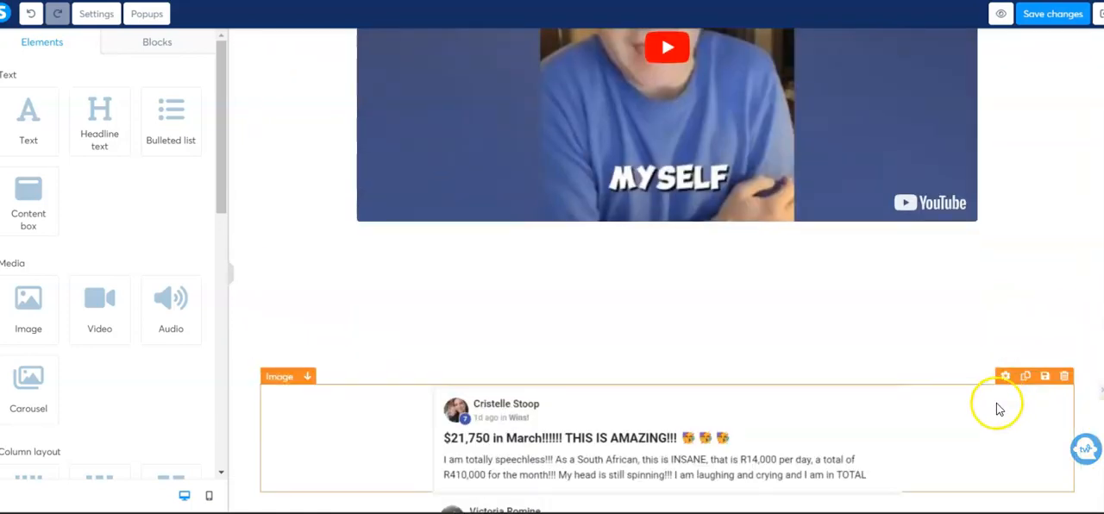
scroll(1052, 266, "up", 2)
scroll(1050, 269, "up", 4)
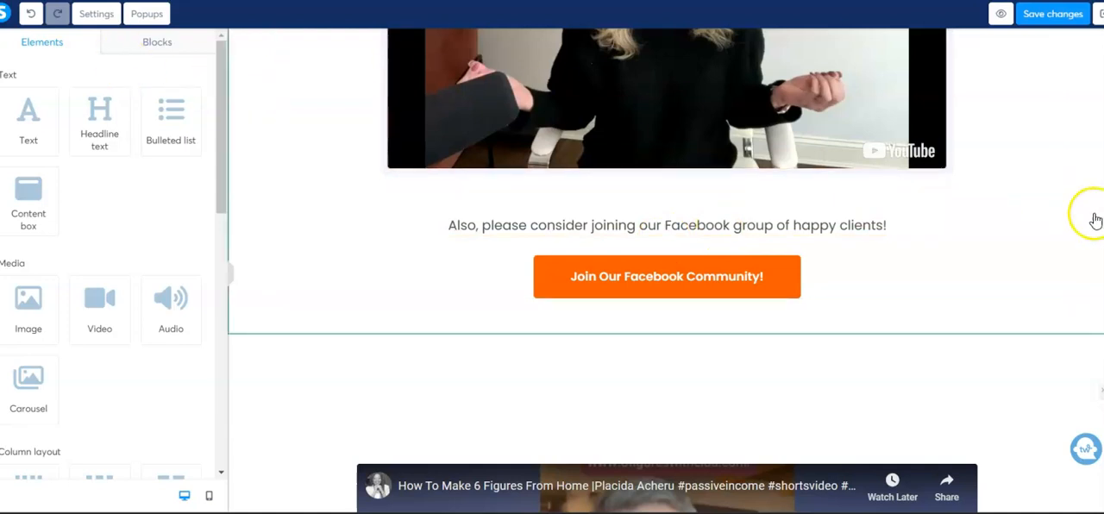
Save the thank-you page changes and open the page in preview mode
left_click(1044, 16)
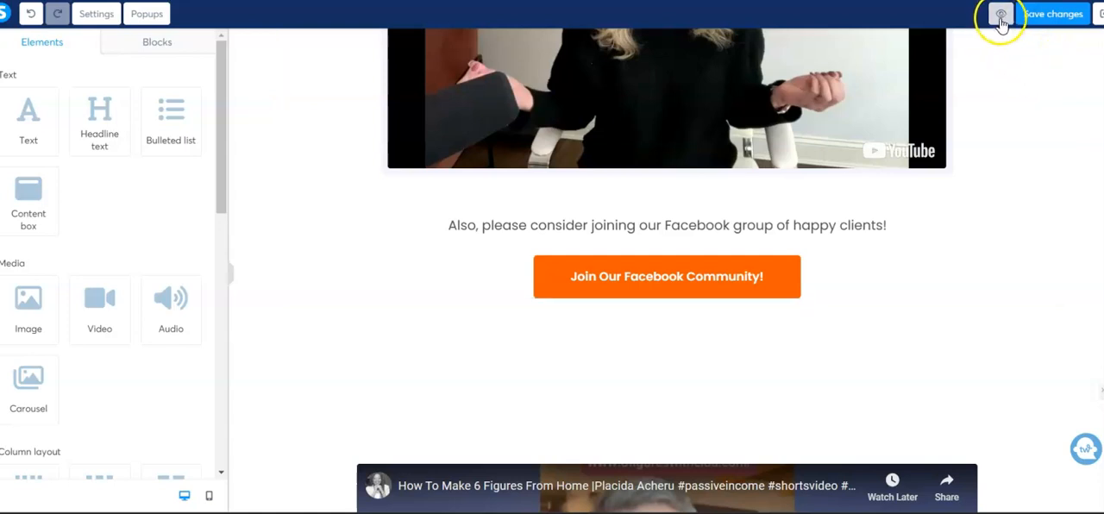
left_click(1003, 22)
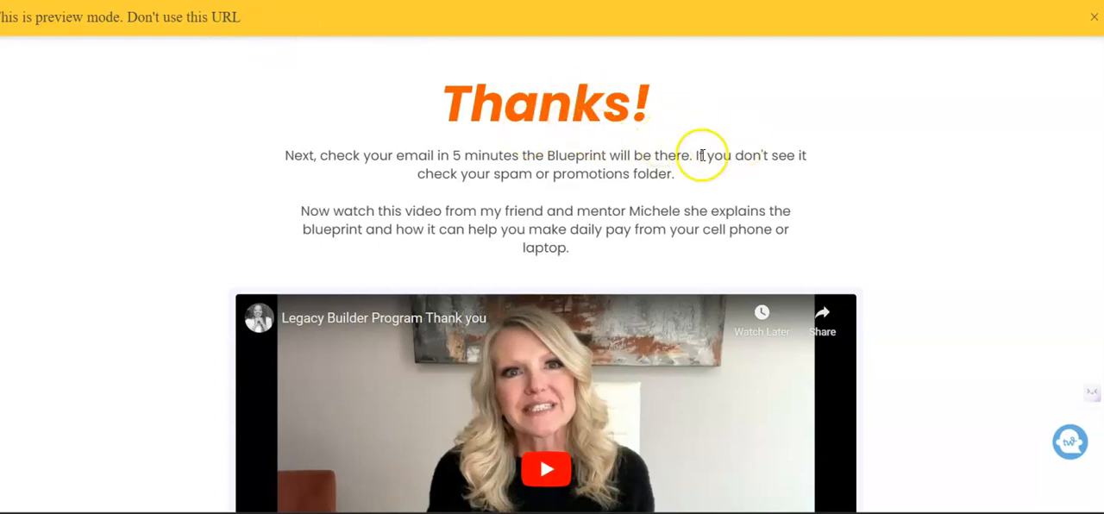
Review the previewed thank-you page, checking both videos, the Facebook button, the testimonial images and the blueprint call to action
scroll(796, 179, "down", 3)
scroll(794, 180, "up", 3)
scroll(820, 158, "down", 4)
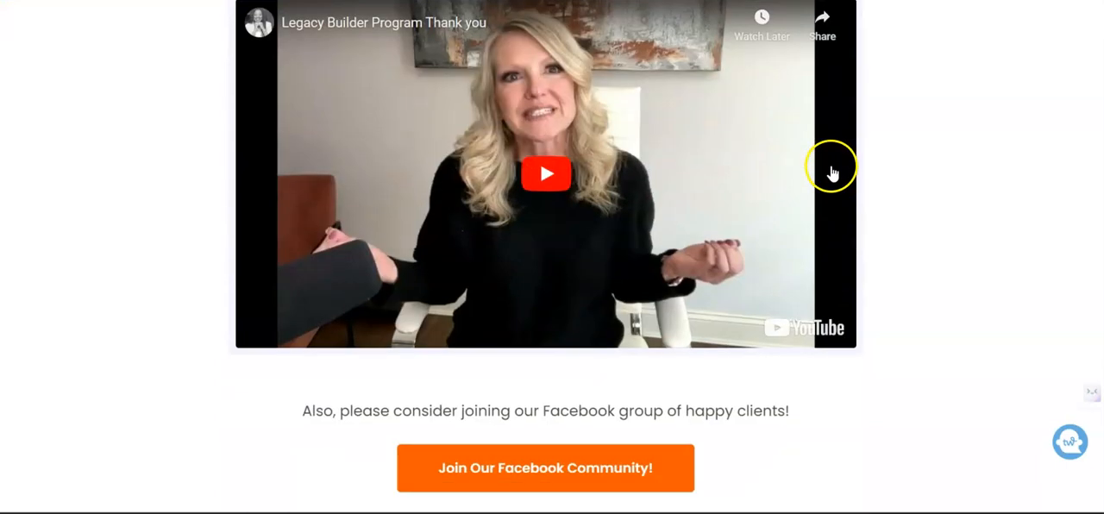
scroll(831, 173, "down", 3)
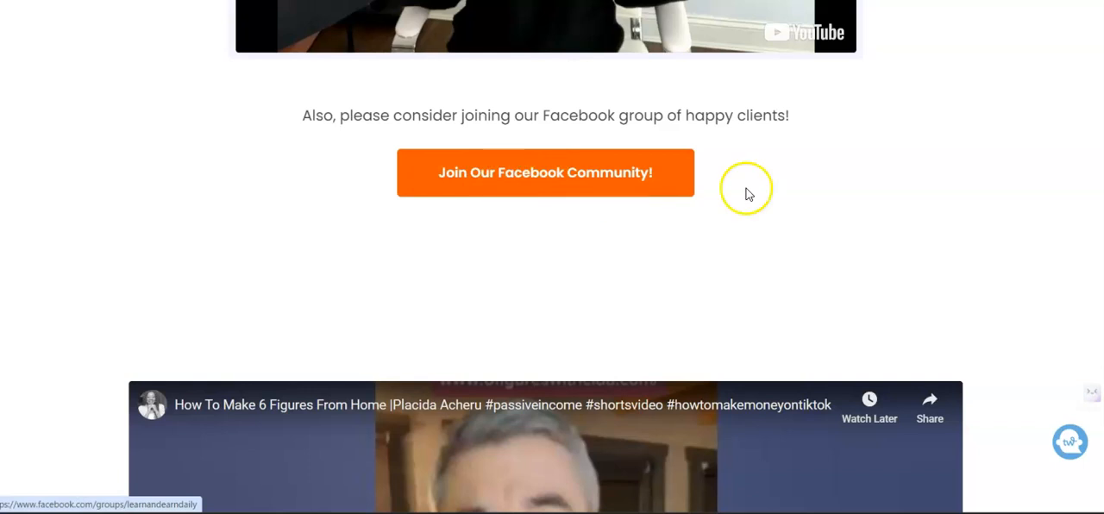
scroll(747, 194, "down", 3)
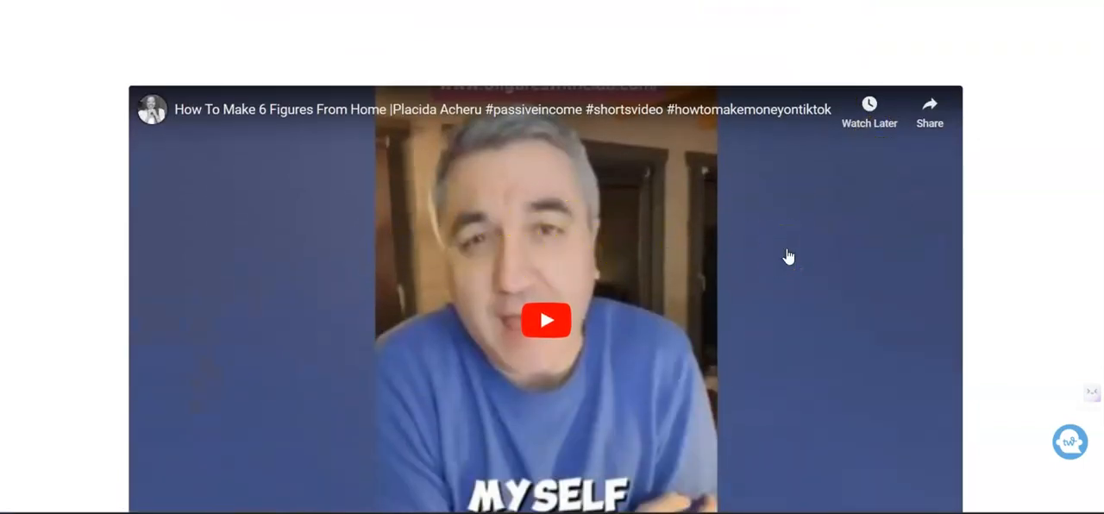
scroll(789, 256, "down", 5)
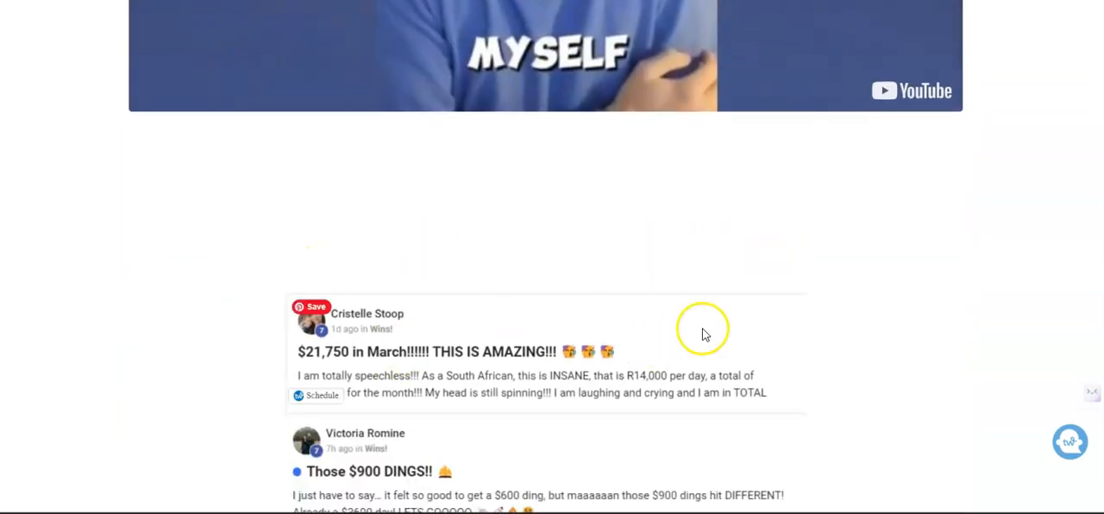
scroll(702, 333, "down", 3)
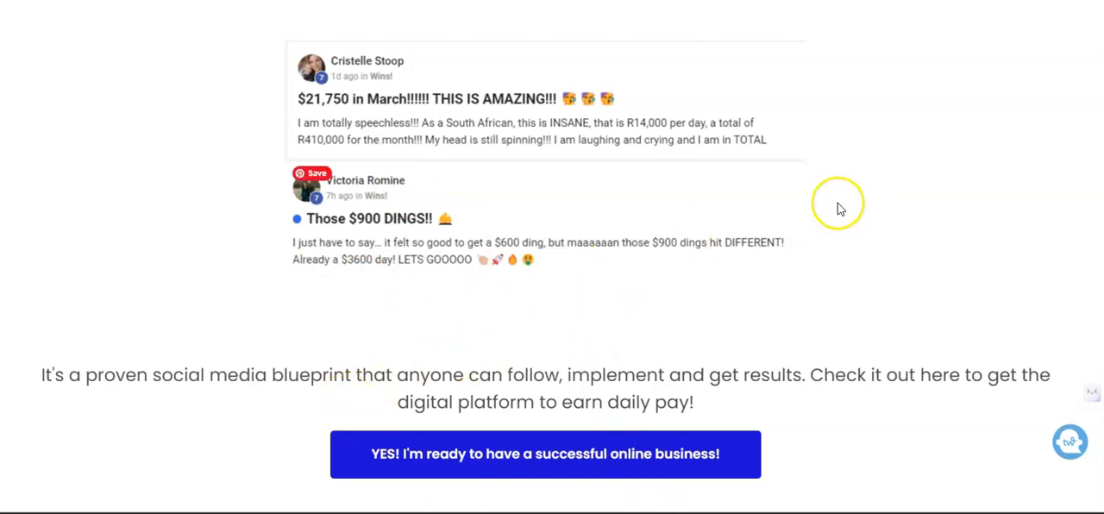
scroll(850, 194, "up", 10)
scroll(652, 290, "down", 3)
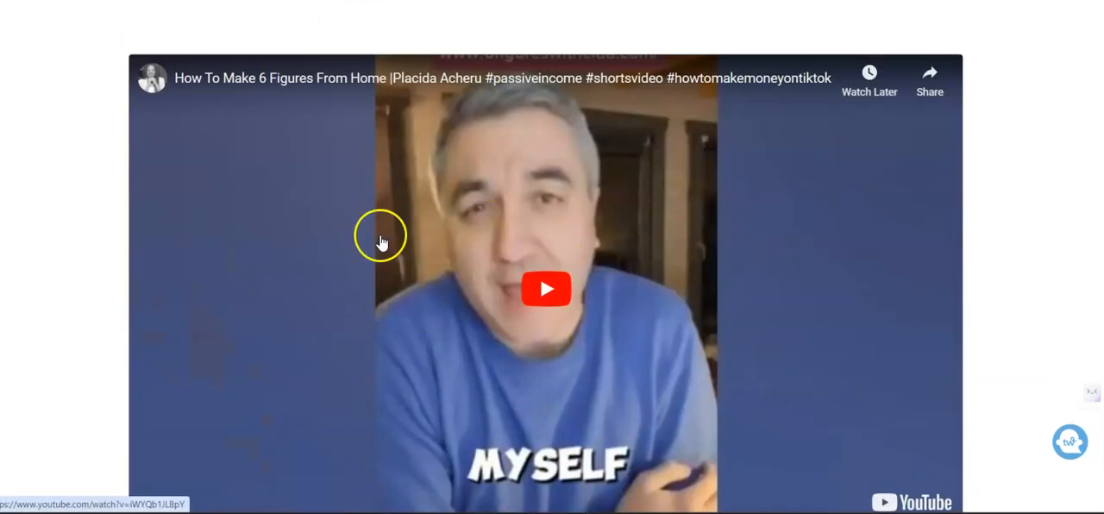
scroll(856, 240, "down", 4)
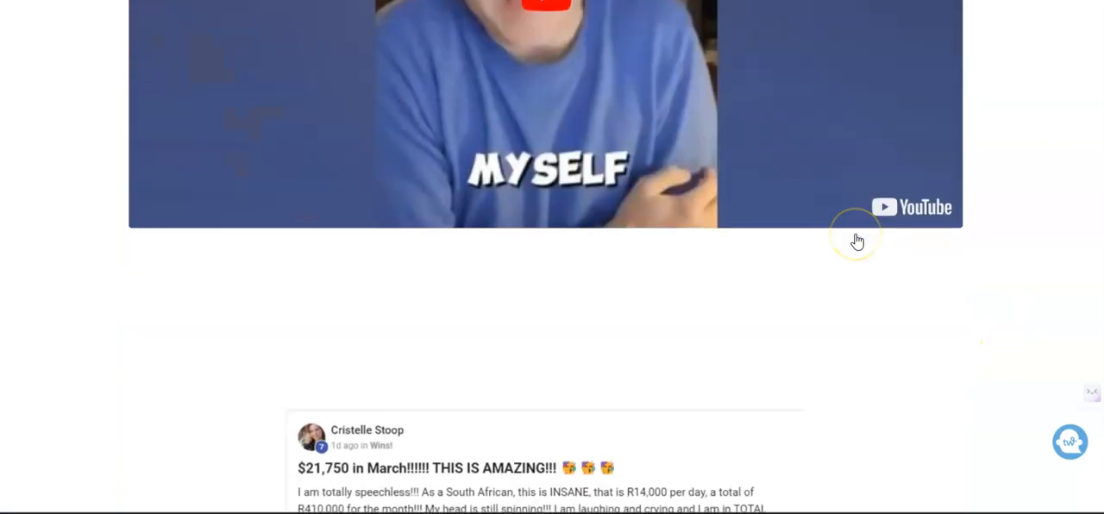